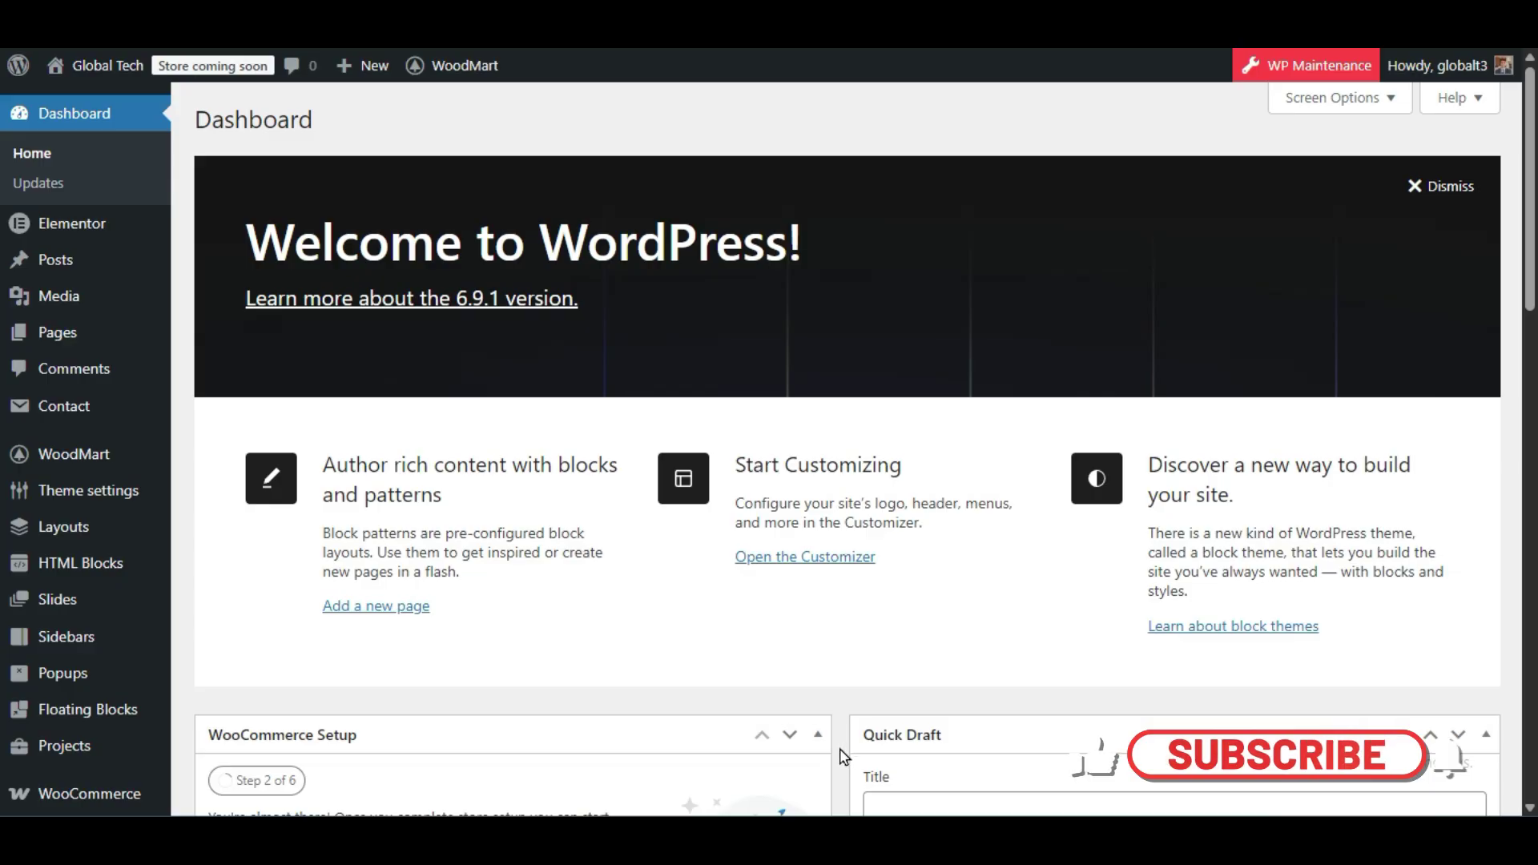
scroll(845, 755, "down", 5)
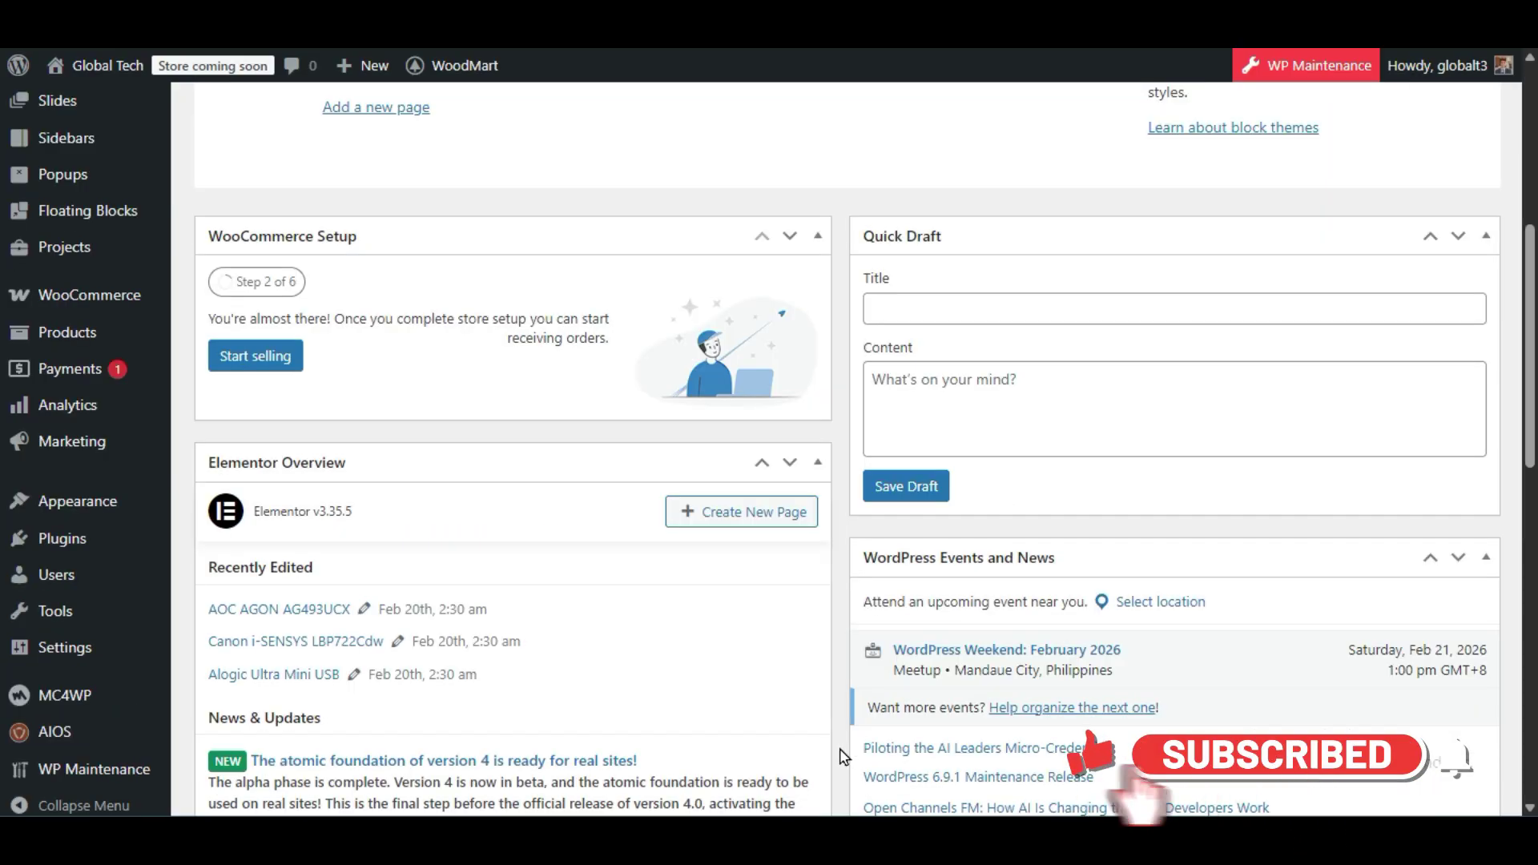
scroll(841, 755, "up", 5)
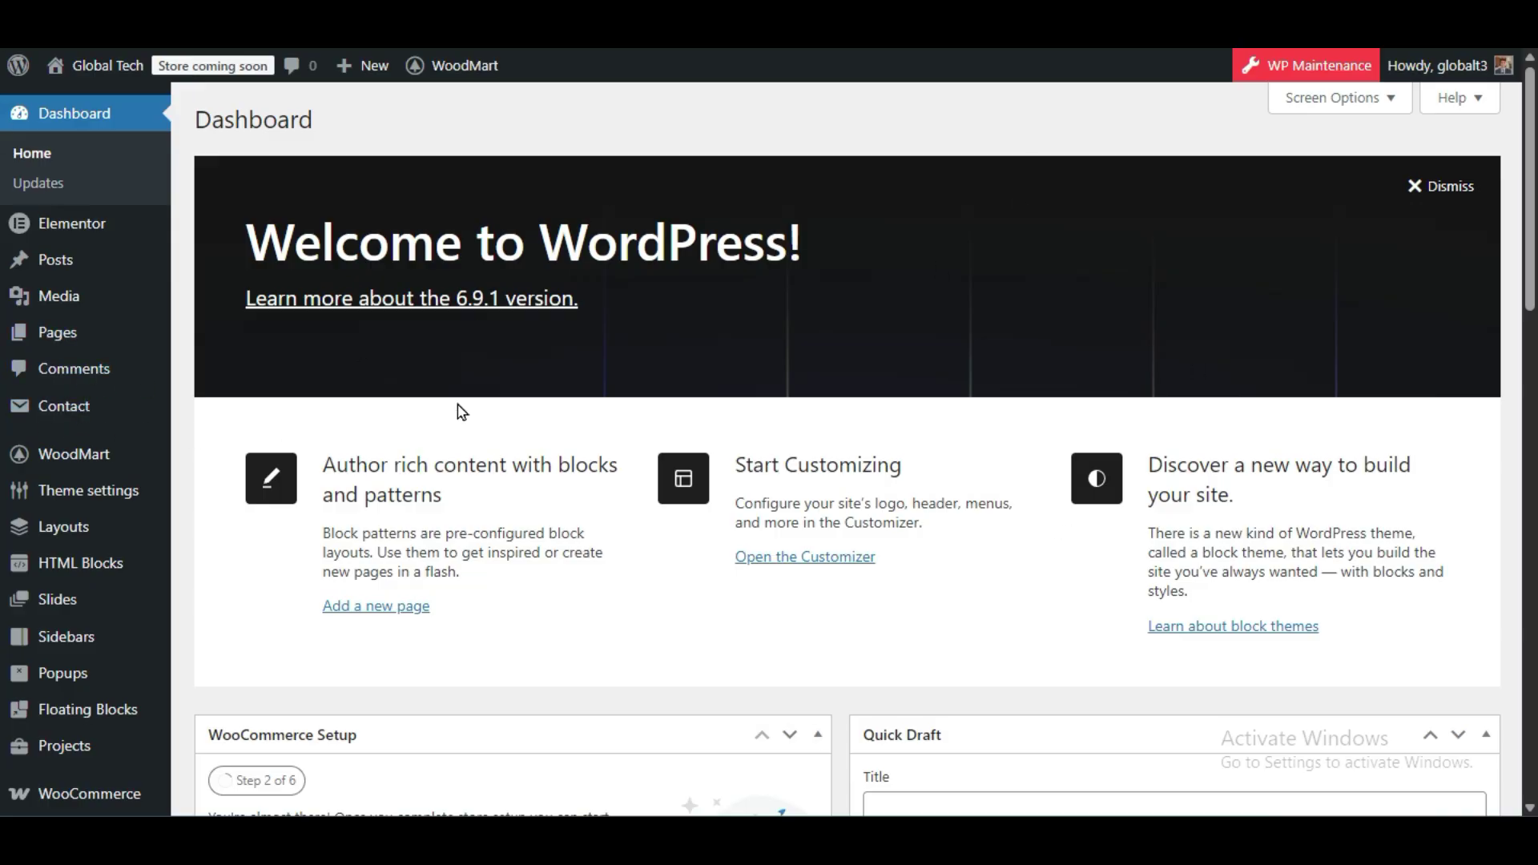
Go to the WoodMart theme dashboard and start adding a new popup
mouse_move(74, 454)
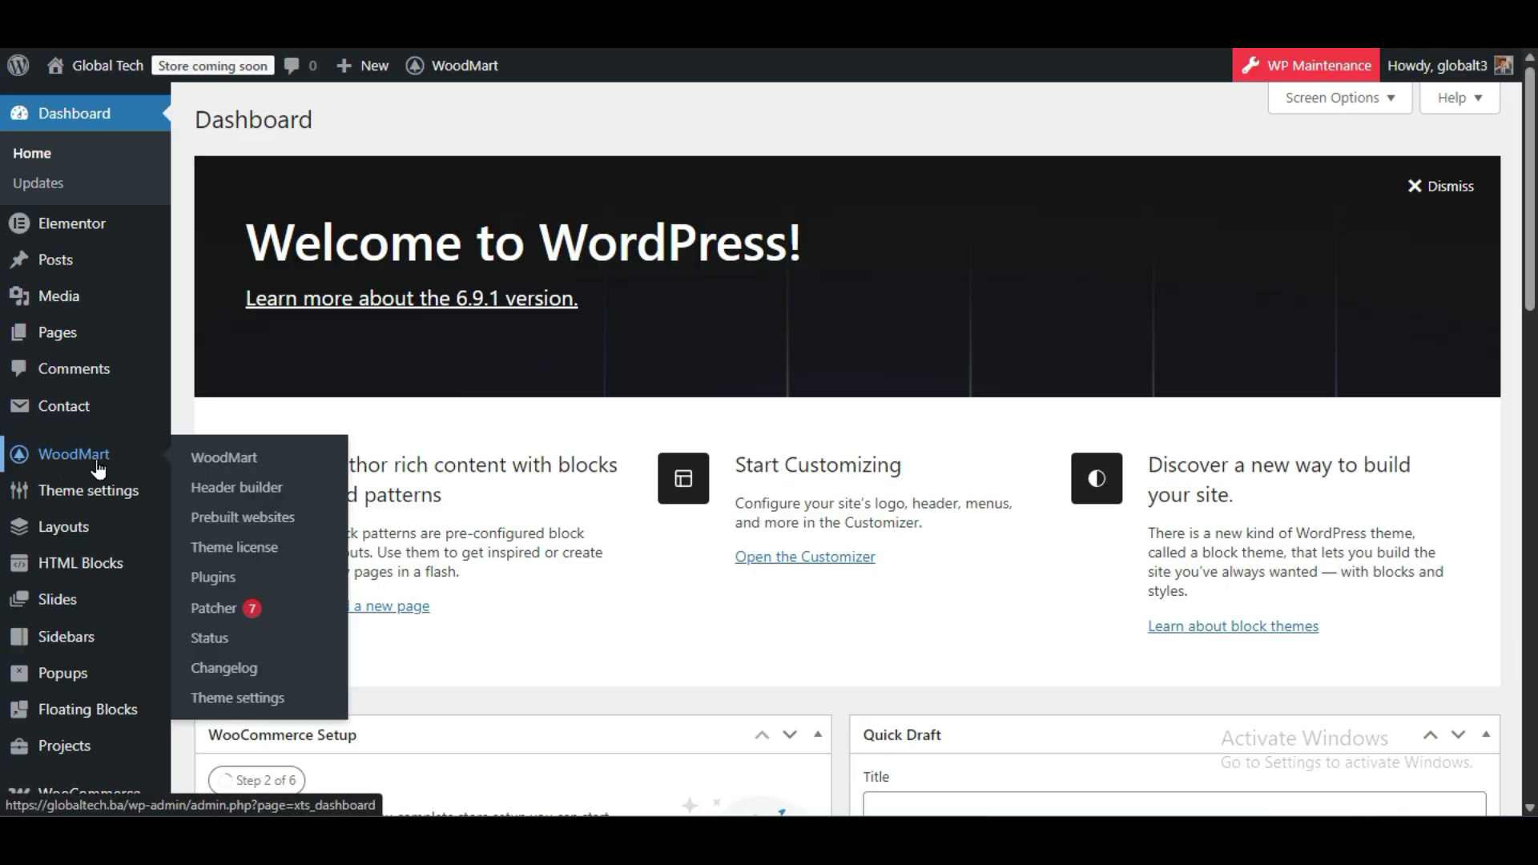
left_click(186, 465)
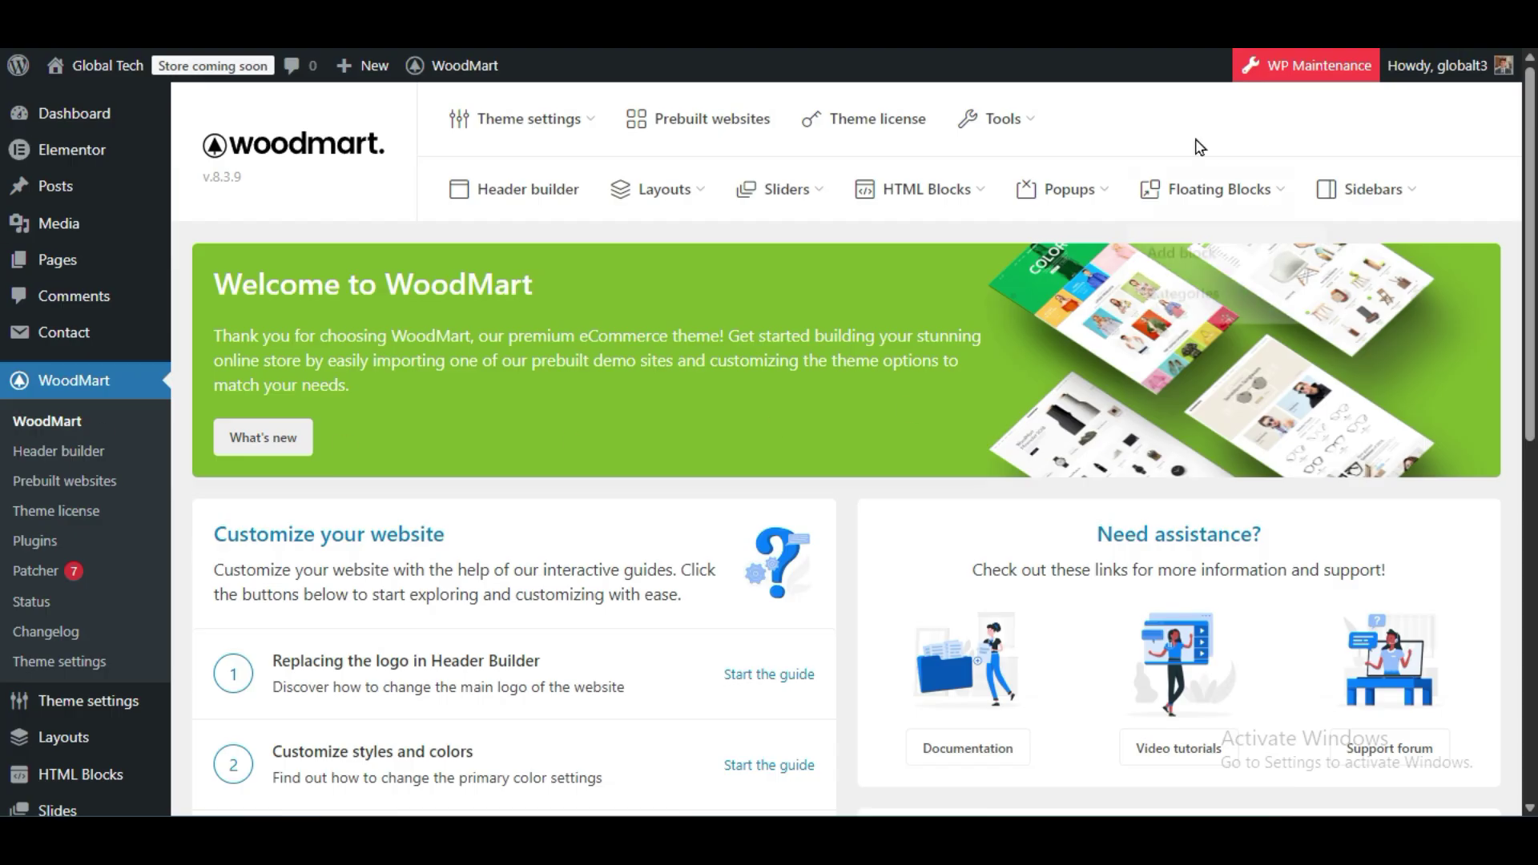
mouse_move(1238, 191)
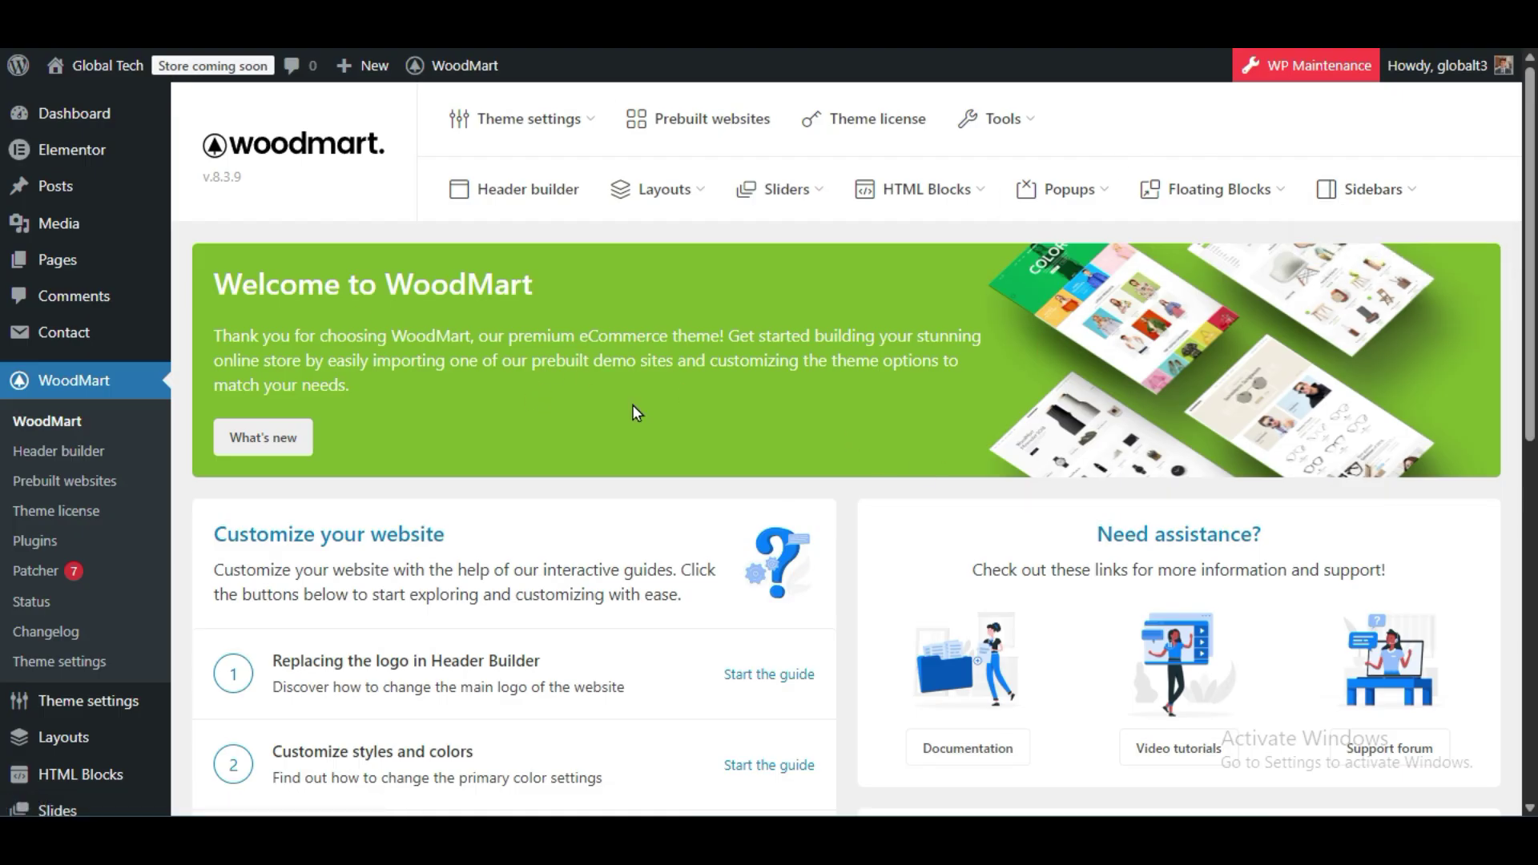
mouse_move(1049, 191)
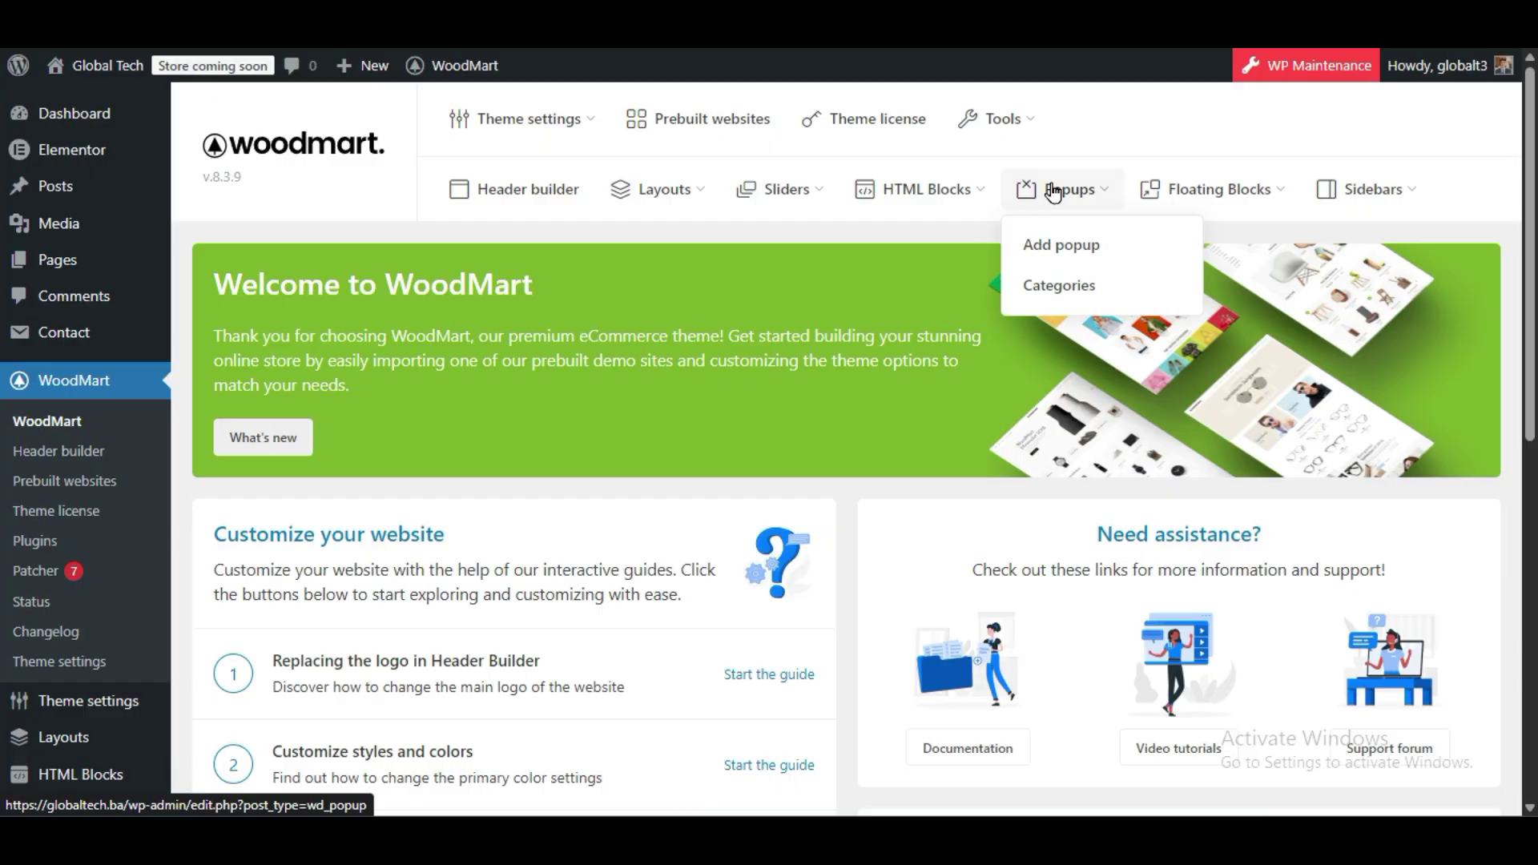
left_click(1083, 248)
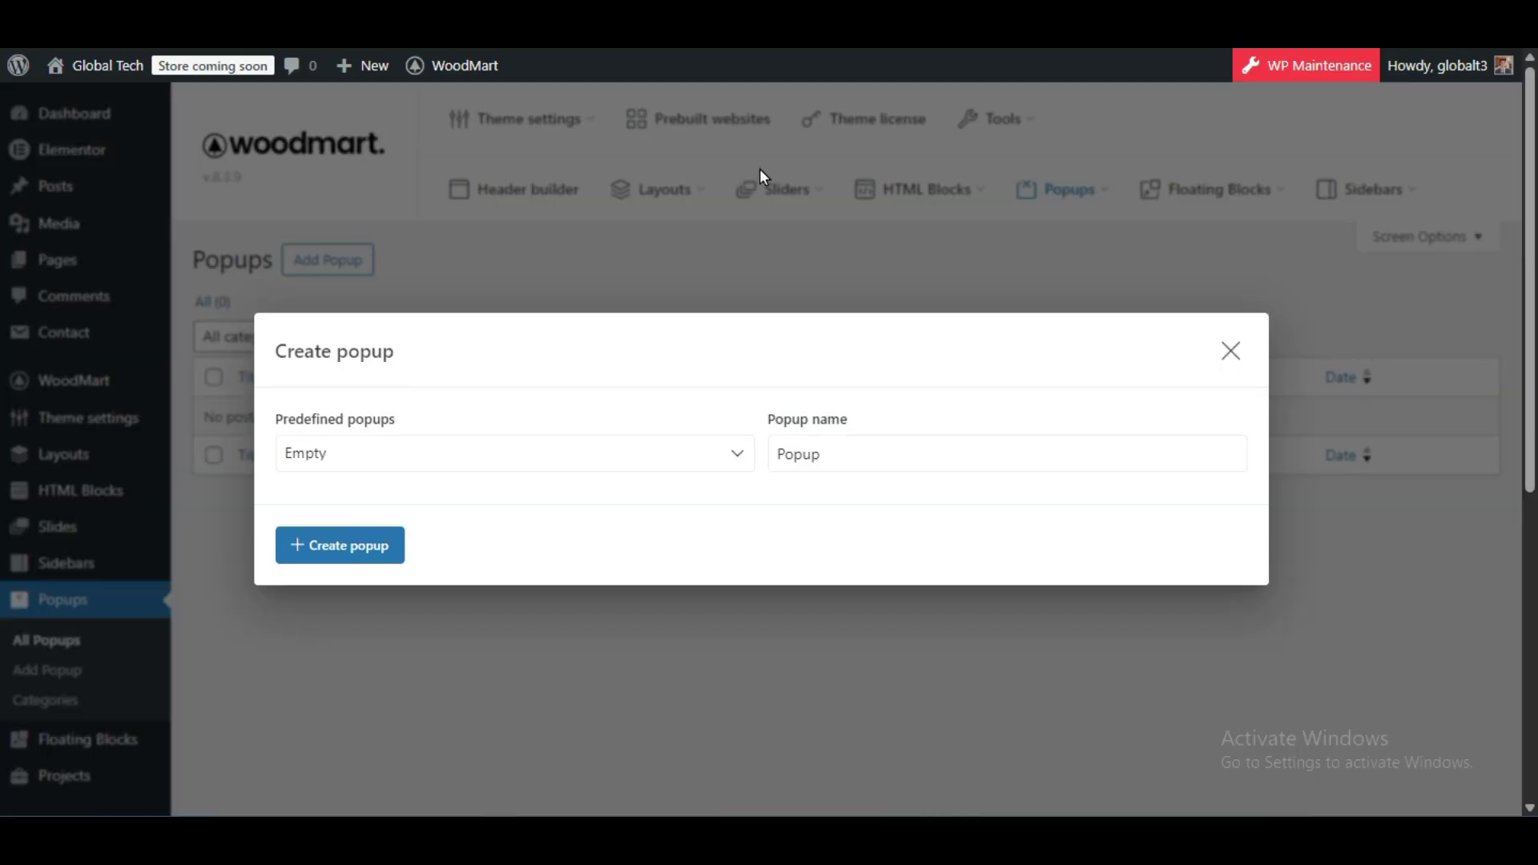
Browse the predefined popup templates for Promotion, Newsletter, Contact Form, Exit Intent and Information
left_click(533, 467)
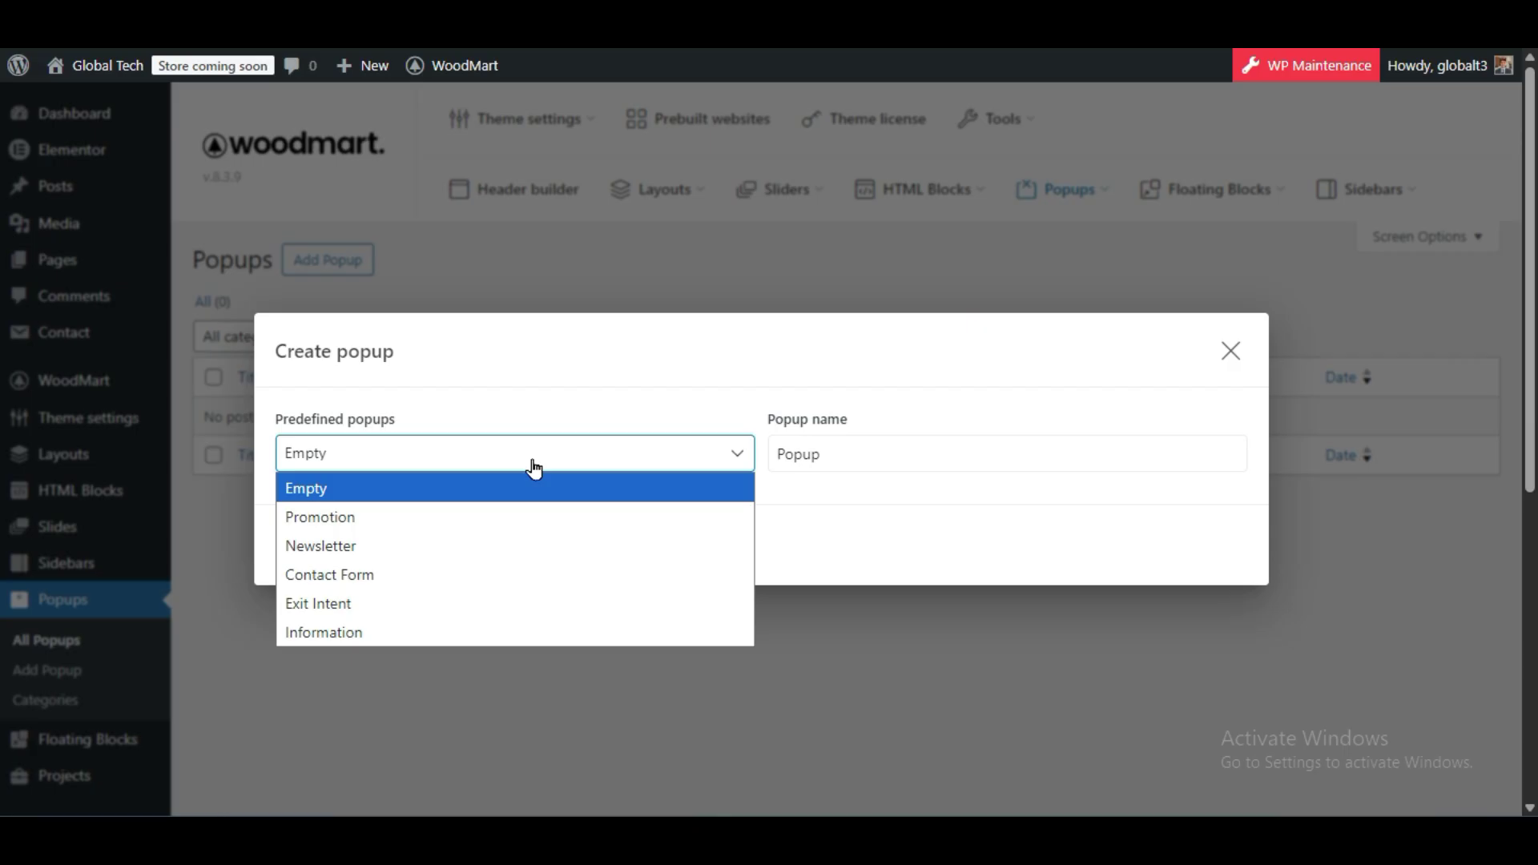
left_click(403, 519)
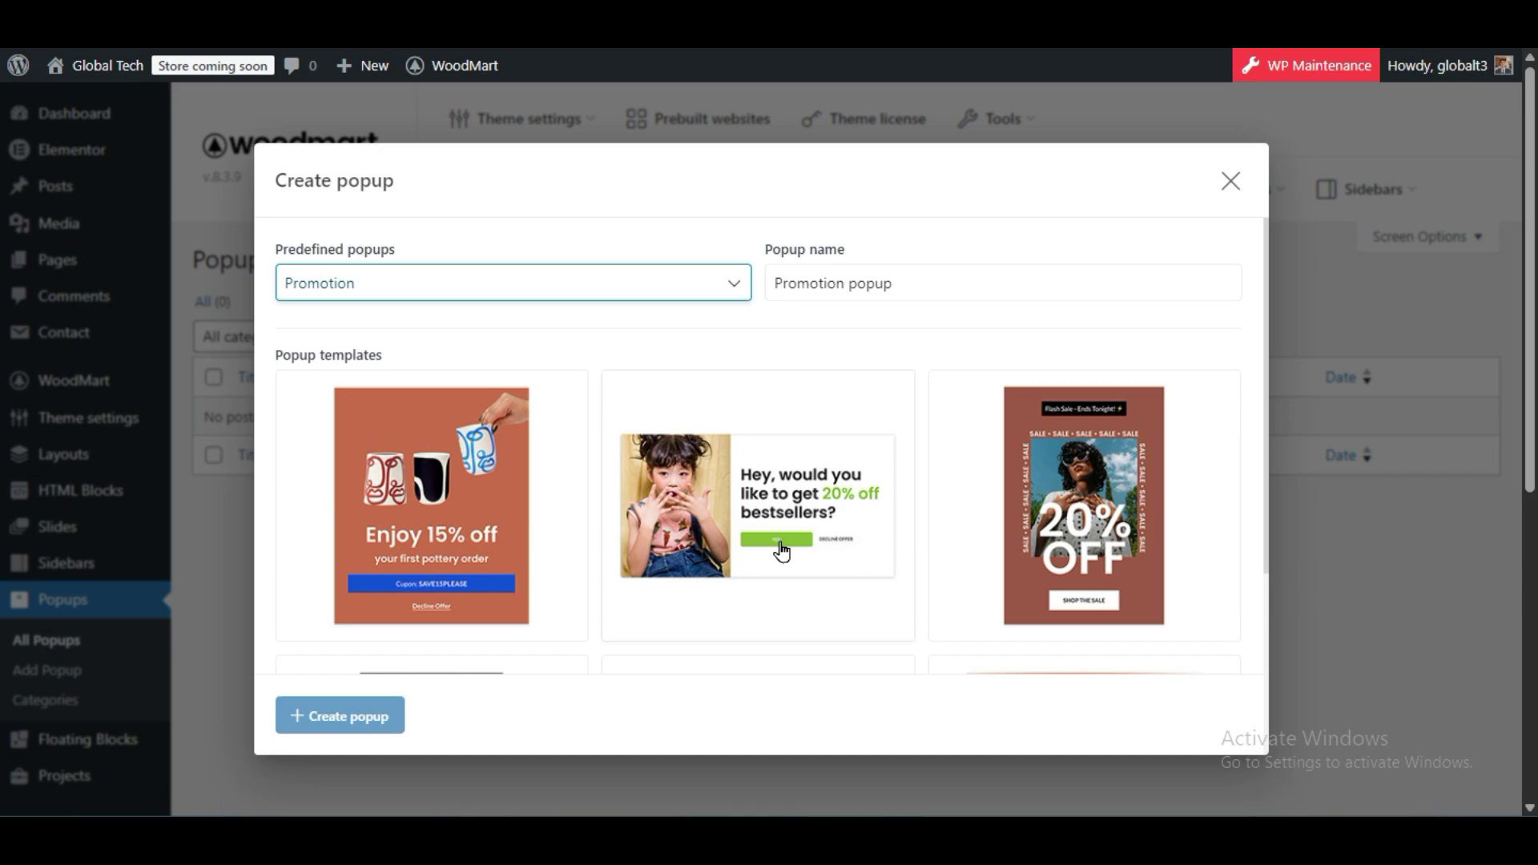
left_click(374, 298)
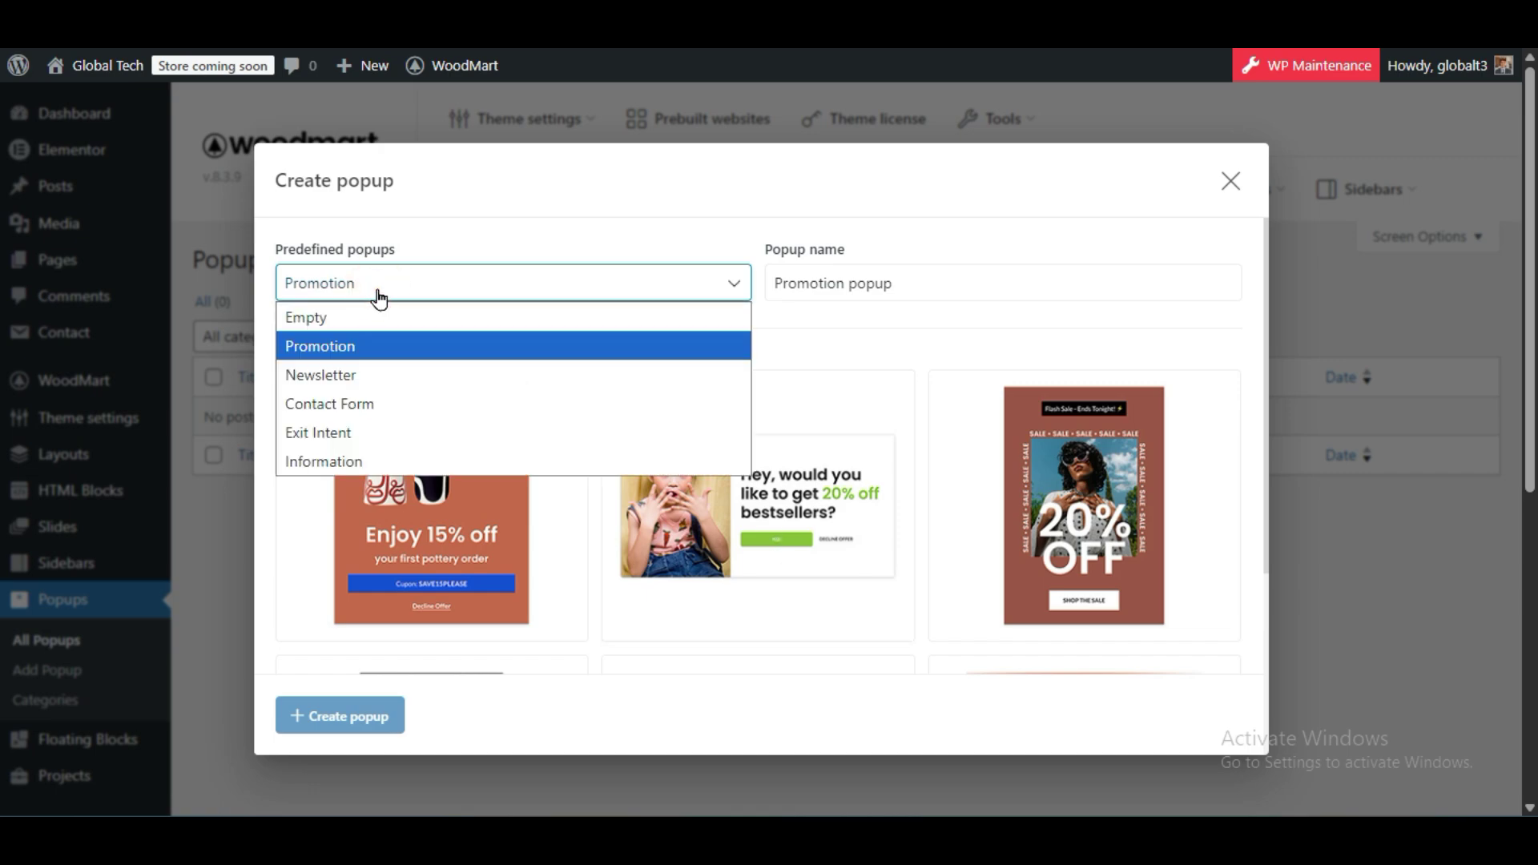
left_click(381, 373)
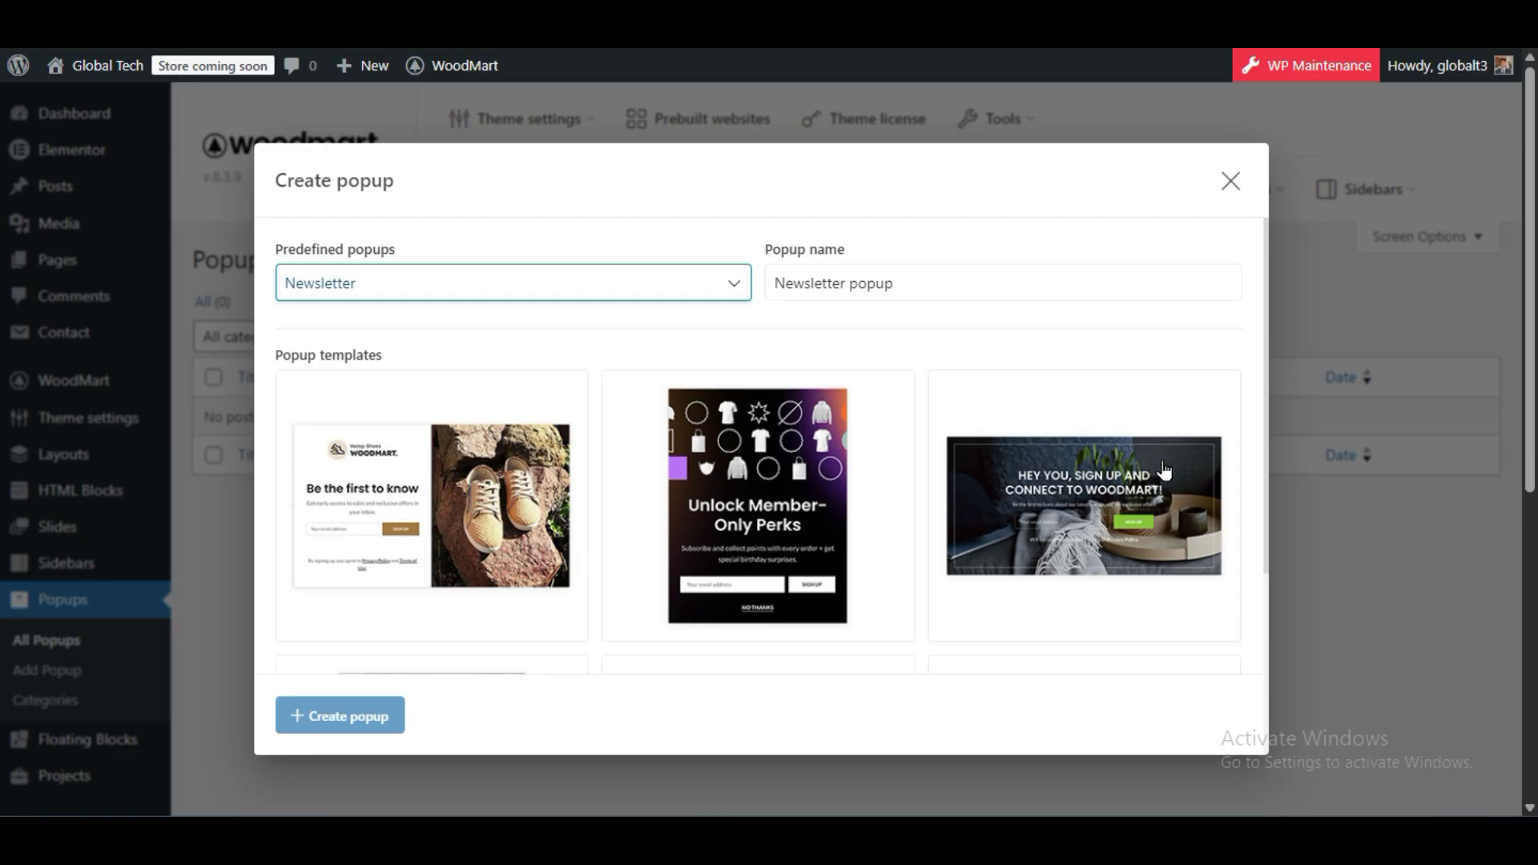
left_click(465, 286)
left_click(379, 401)
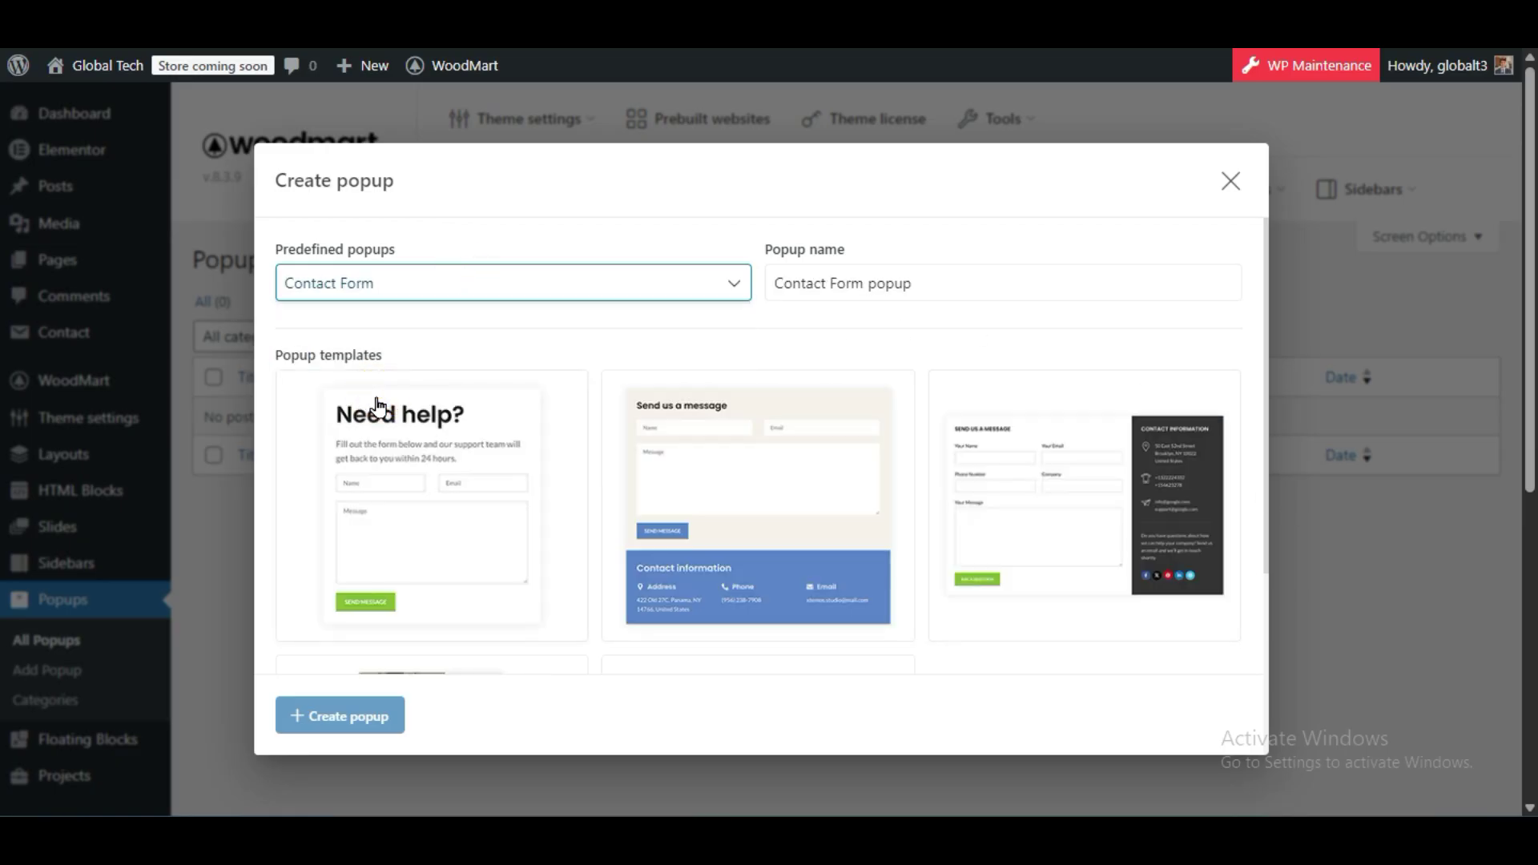
left_click(447, 297)
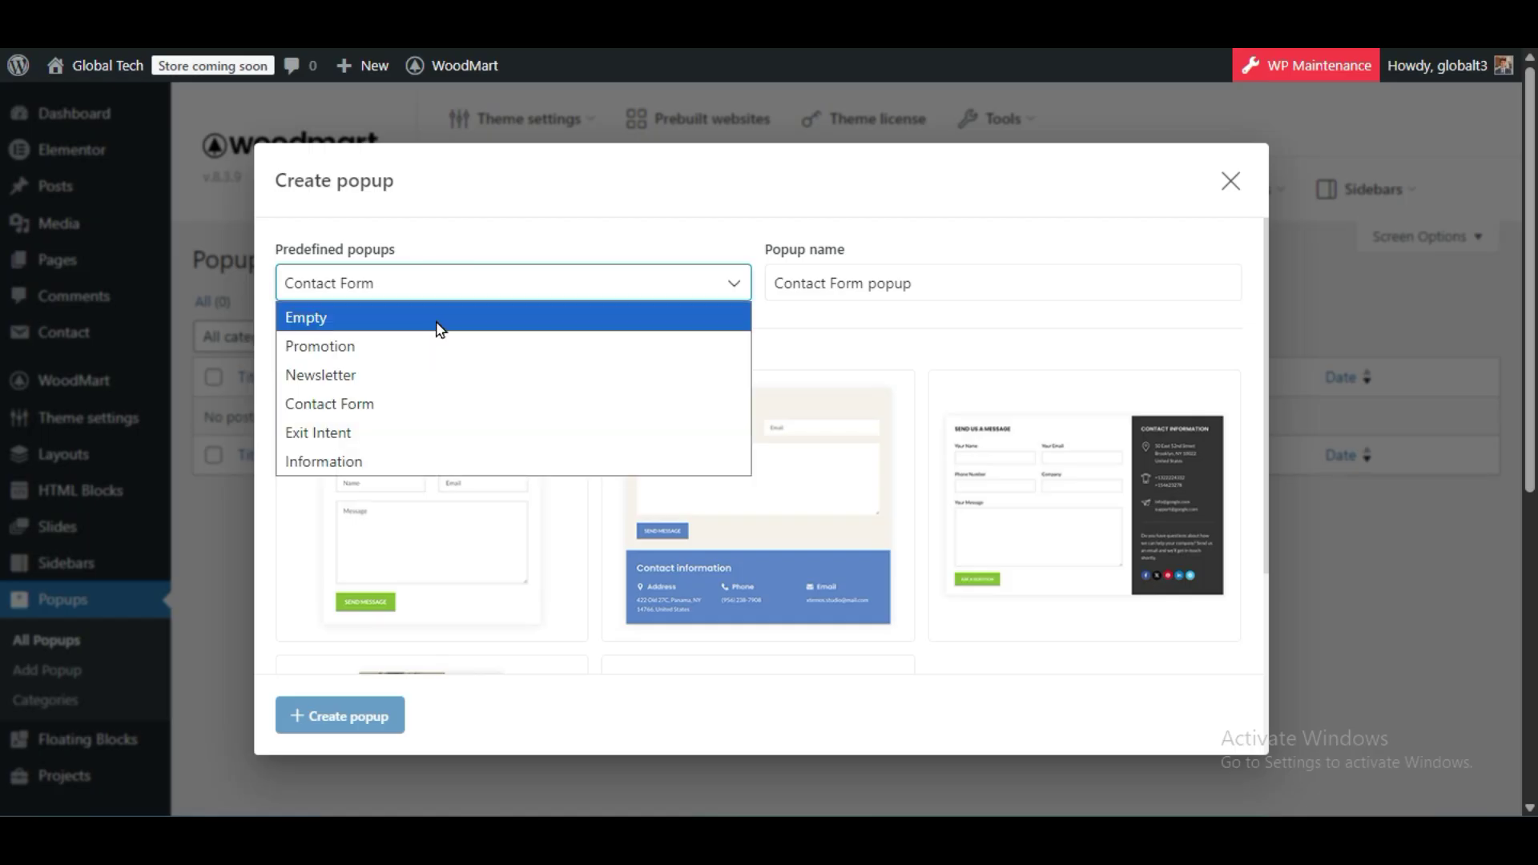
left_click(362, 433)
left_click(599, 297)
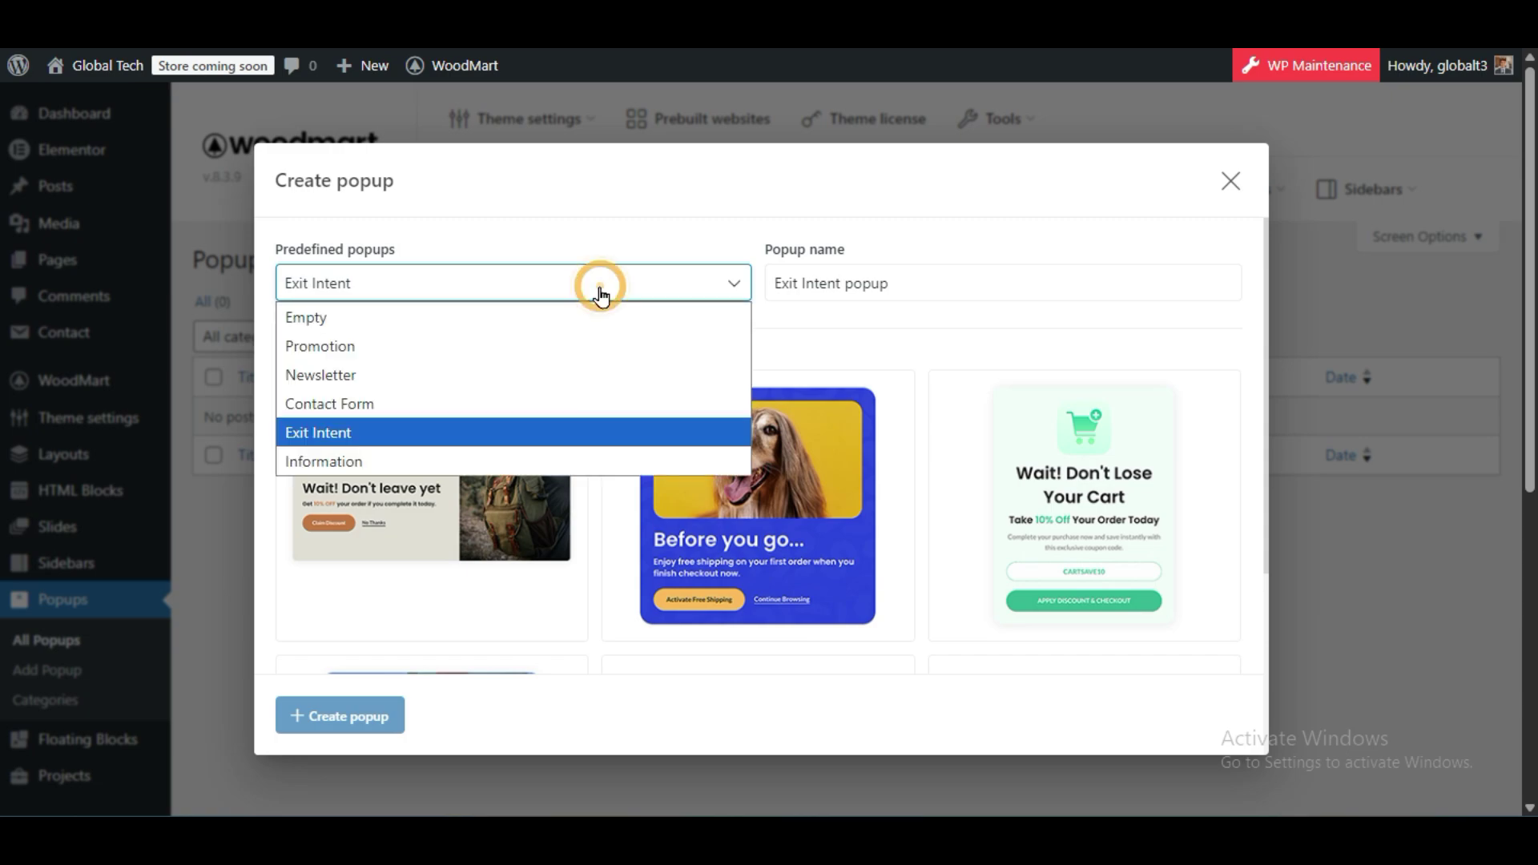
left_click(525, 460)
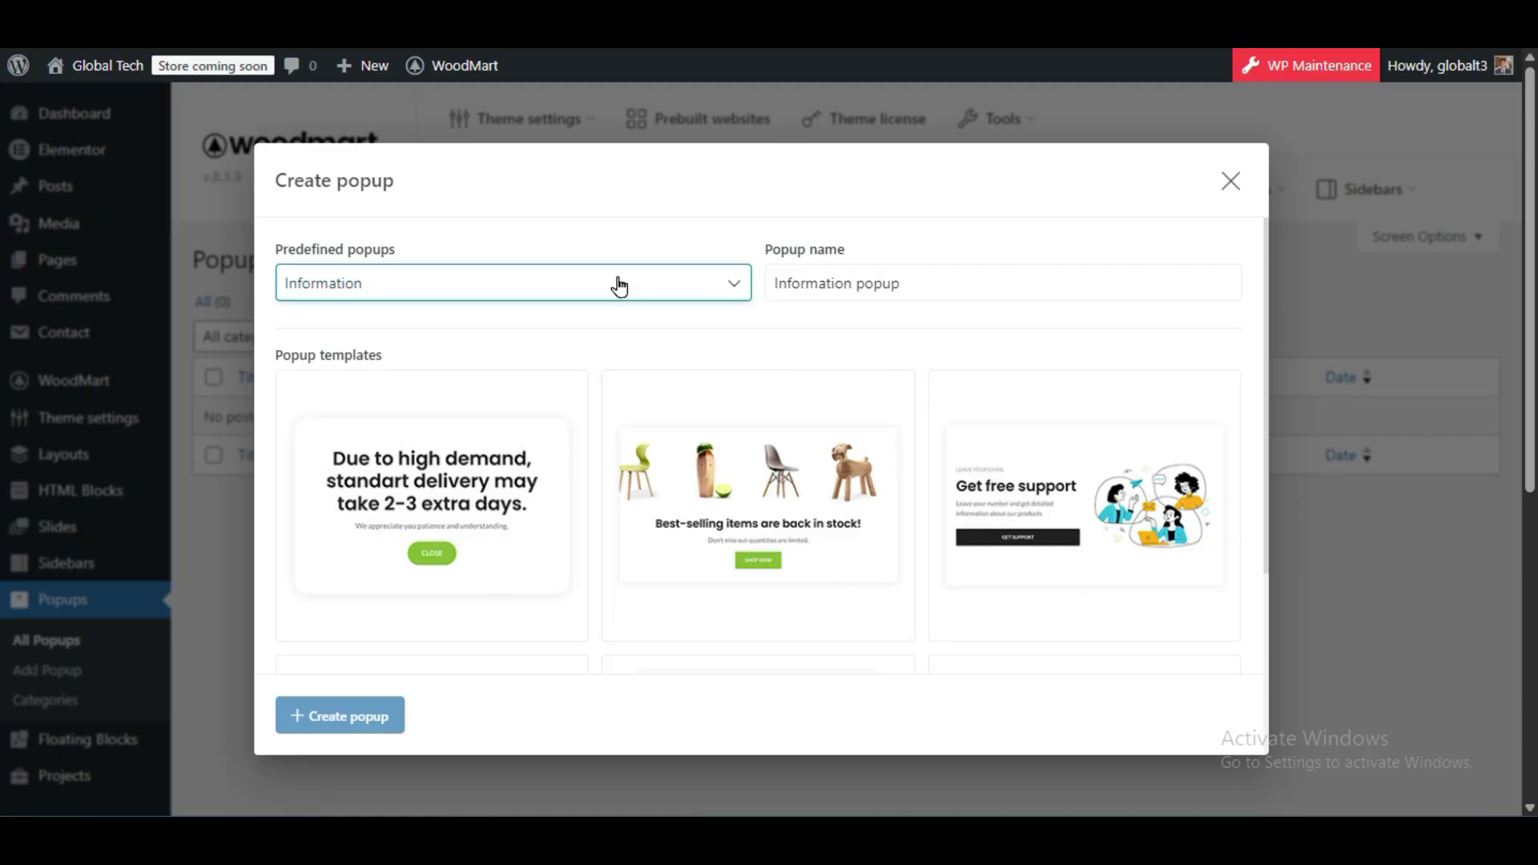
Create a Promotion popup from the "Hey, would you like to get 20% off bestsellers?" template
left_click(483, 284)
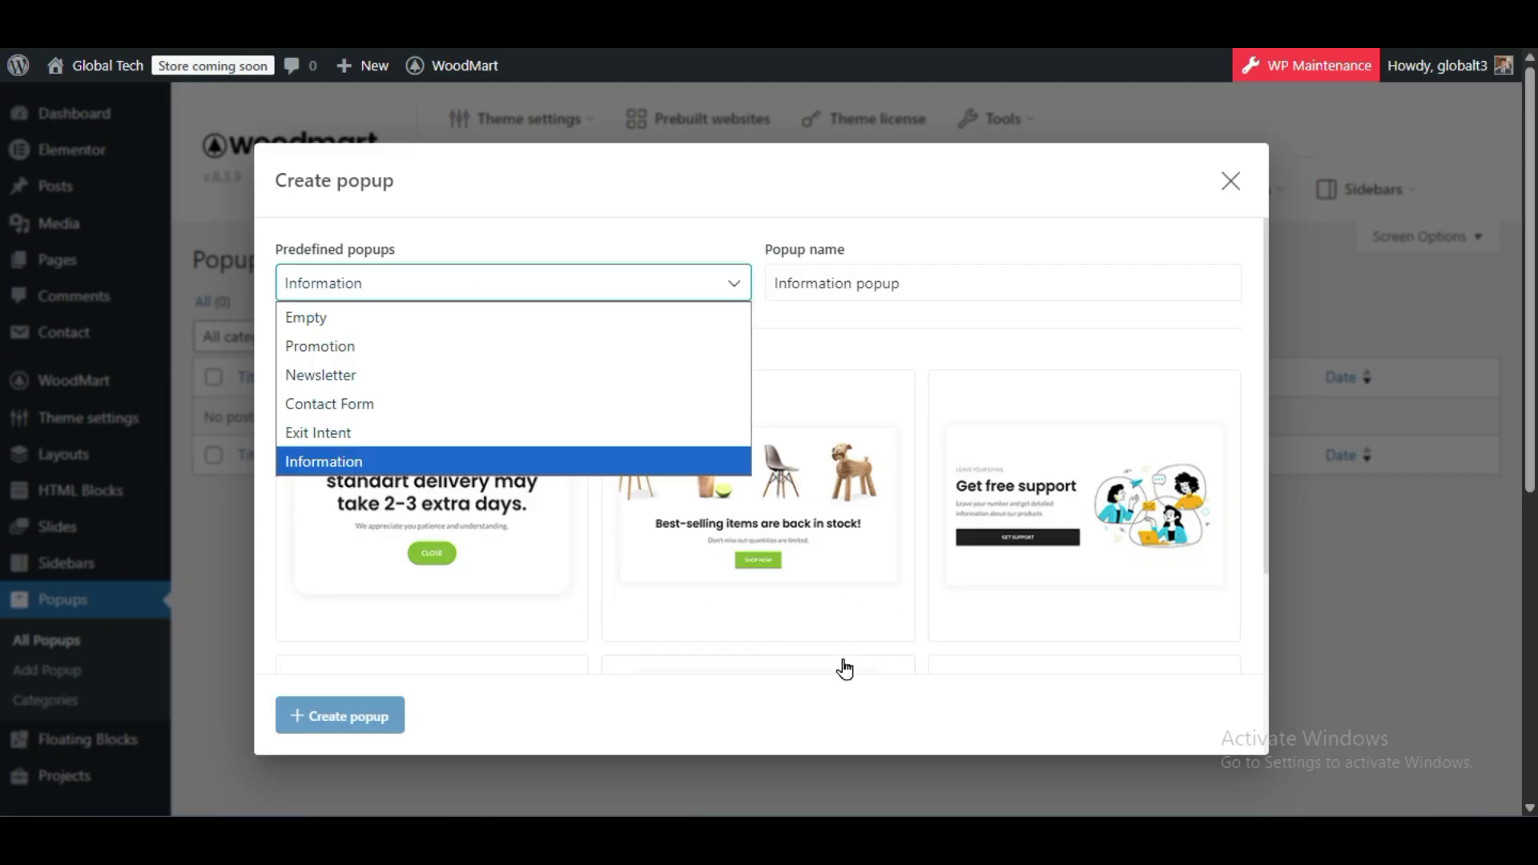
left_click(373, 347)
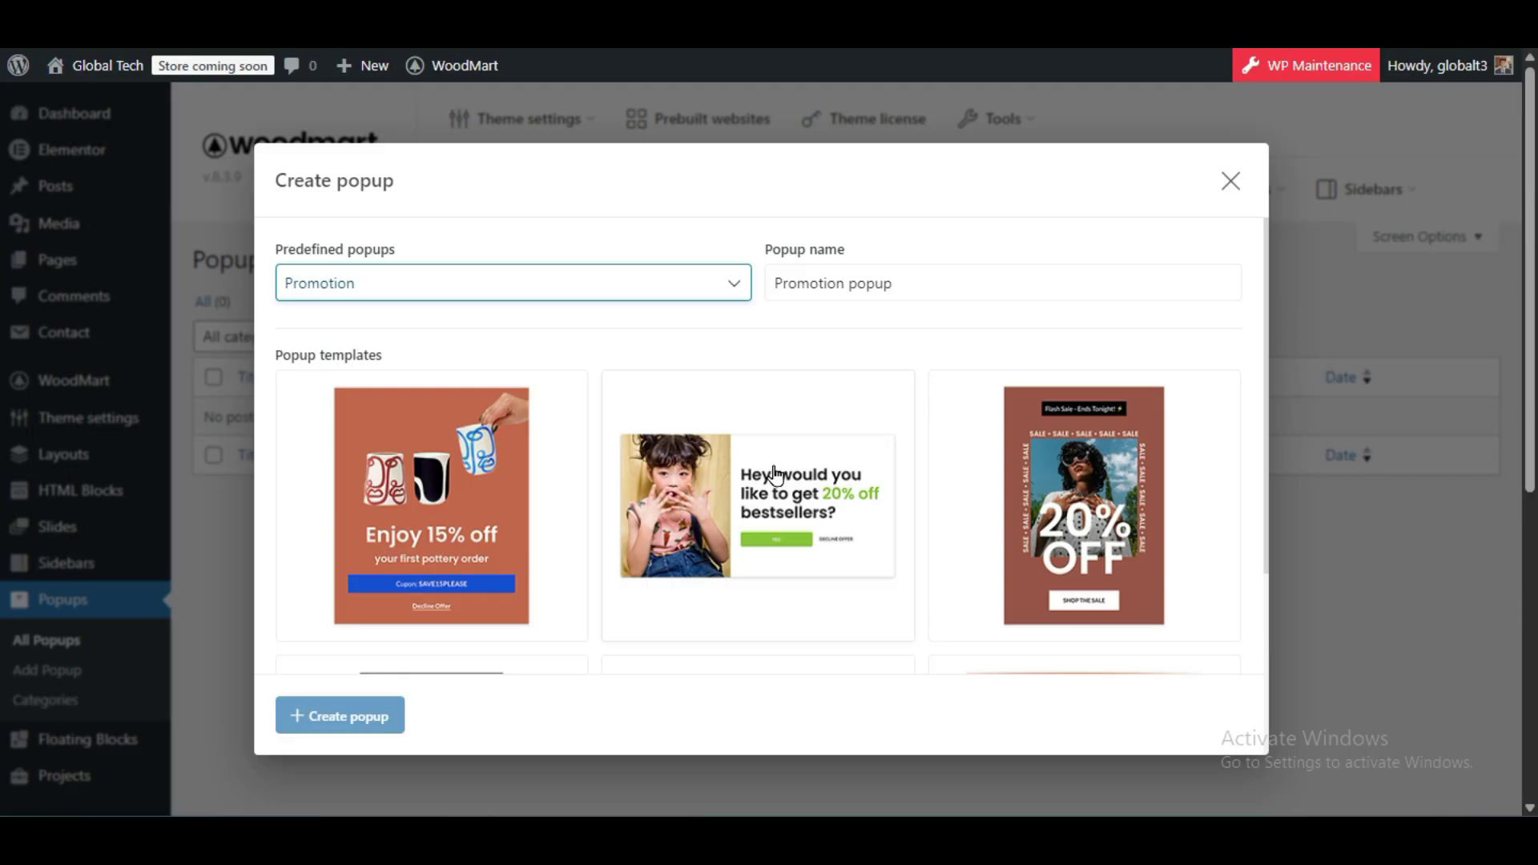
left_click(667, 465)
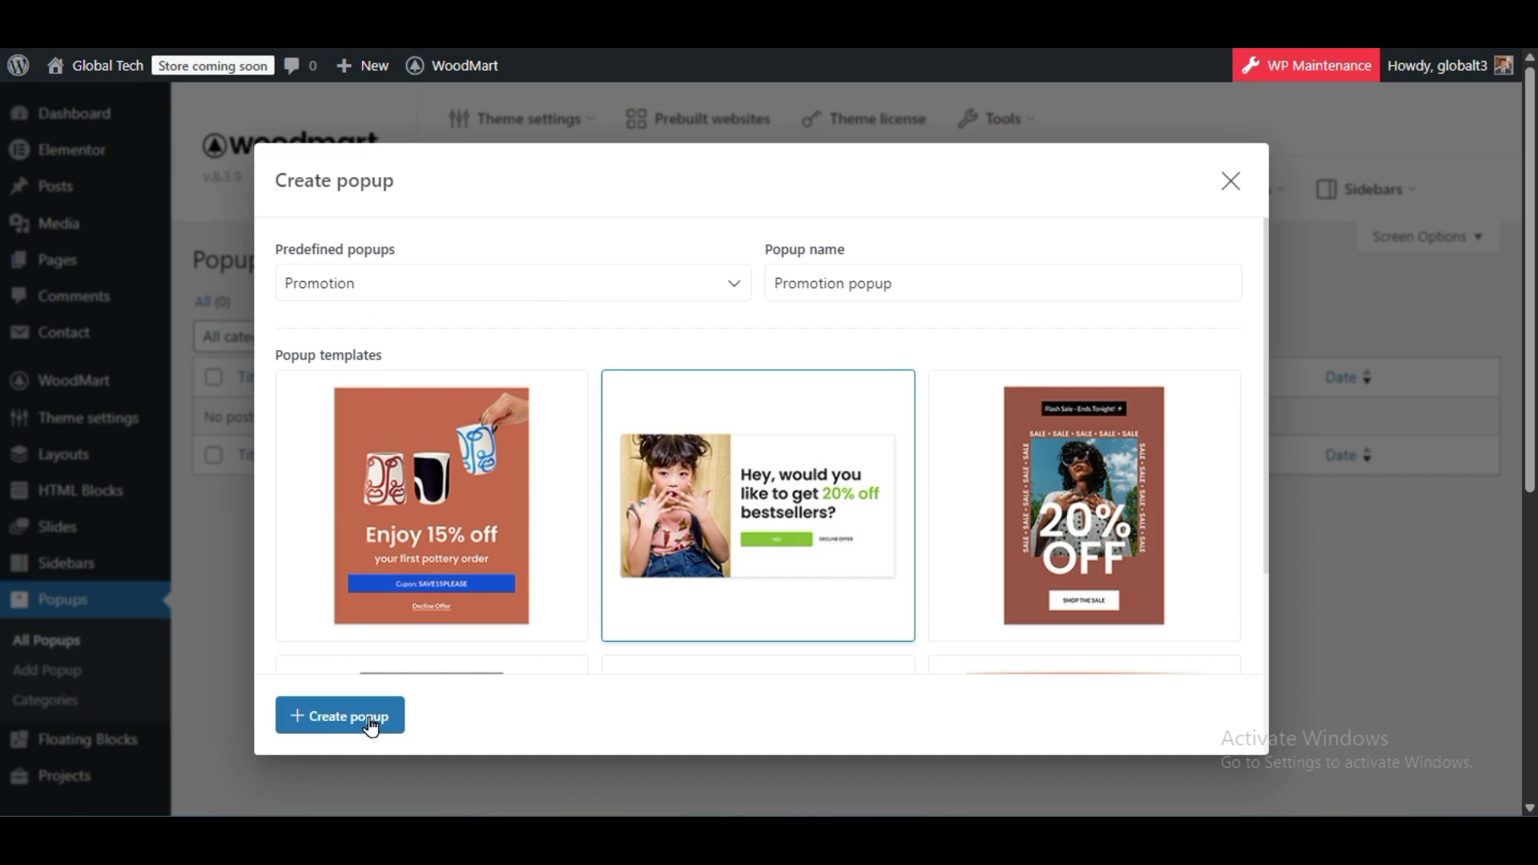
left_click(304, 712)
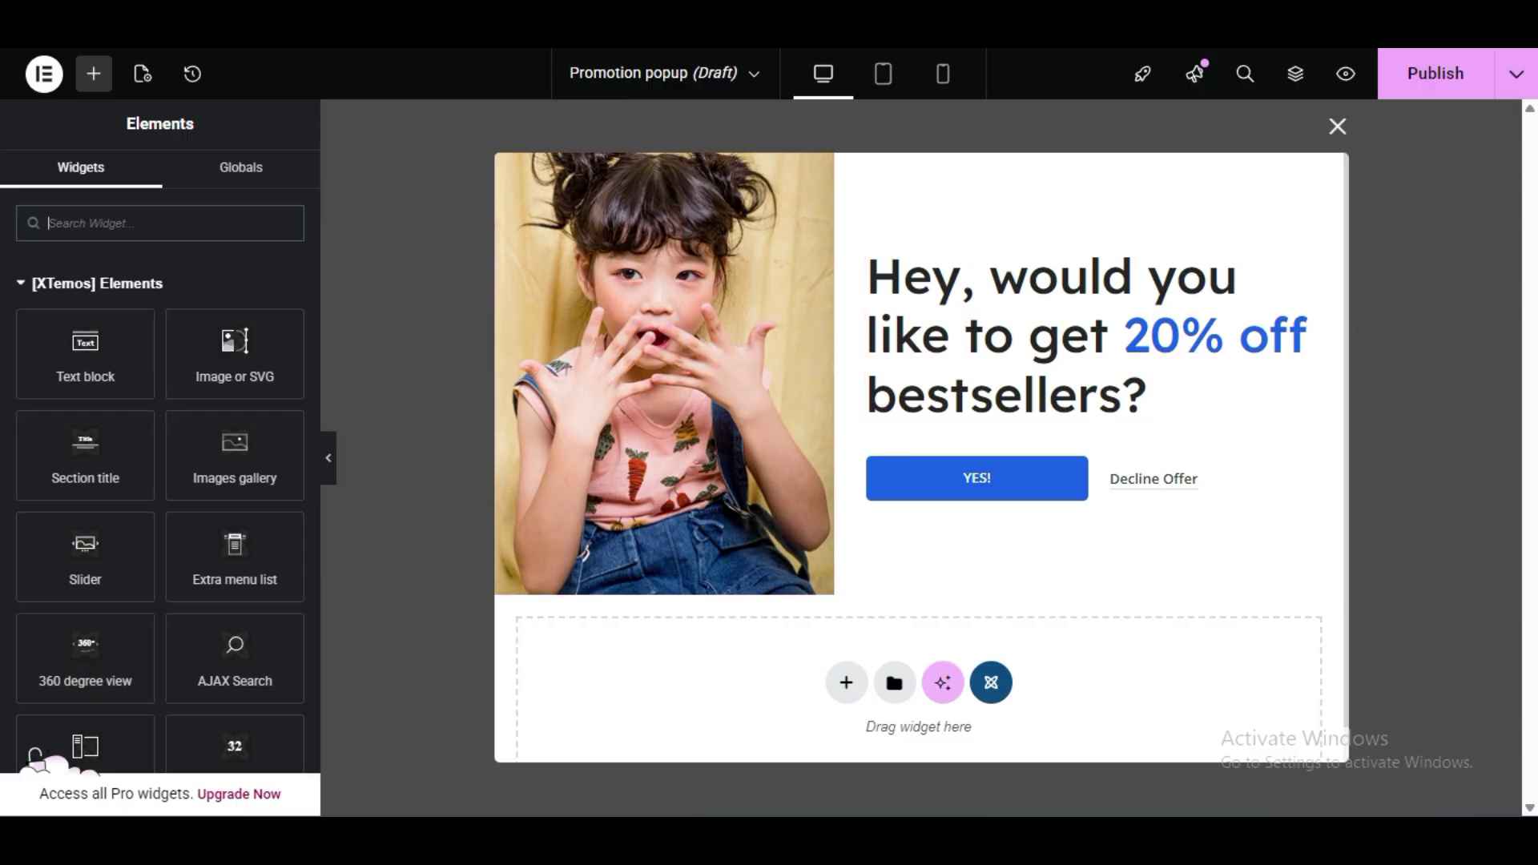
Replace the popup's photo of the girl with apple-iphone-14-pro-max-silver-6.jpg from the media library
left_click(659, 286)
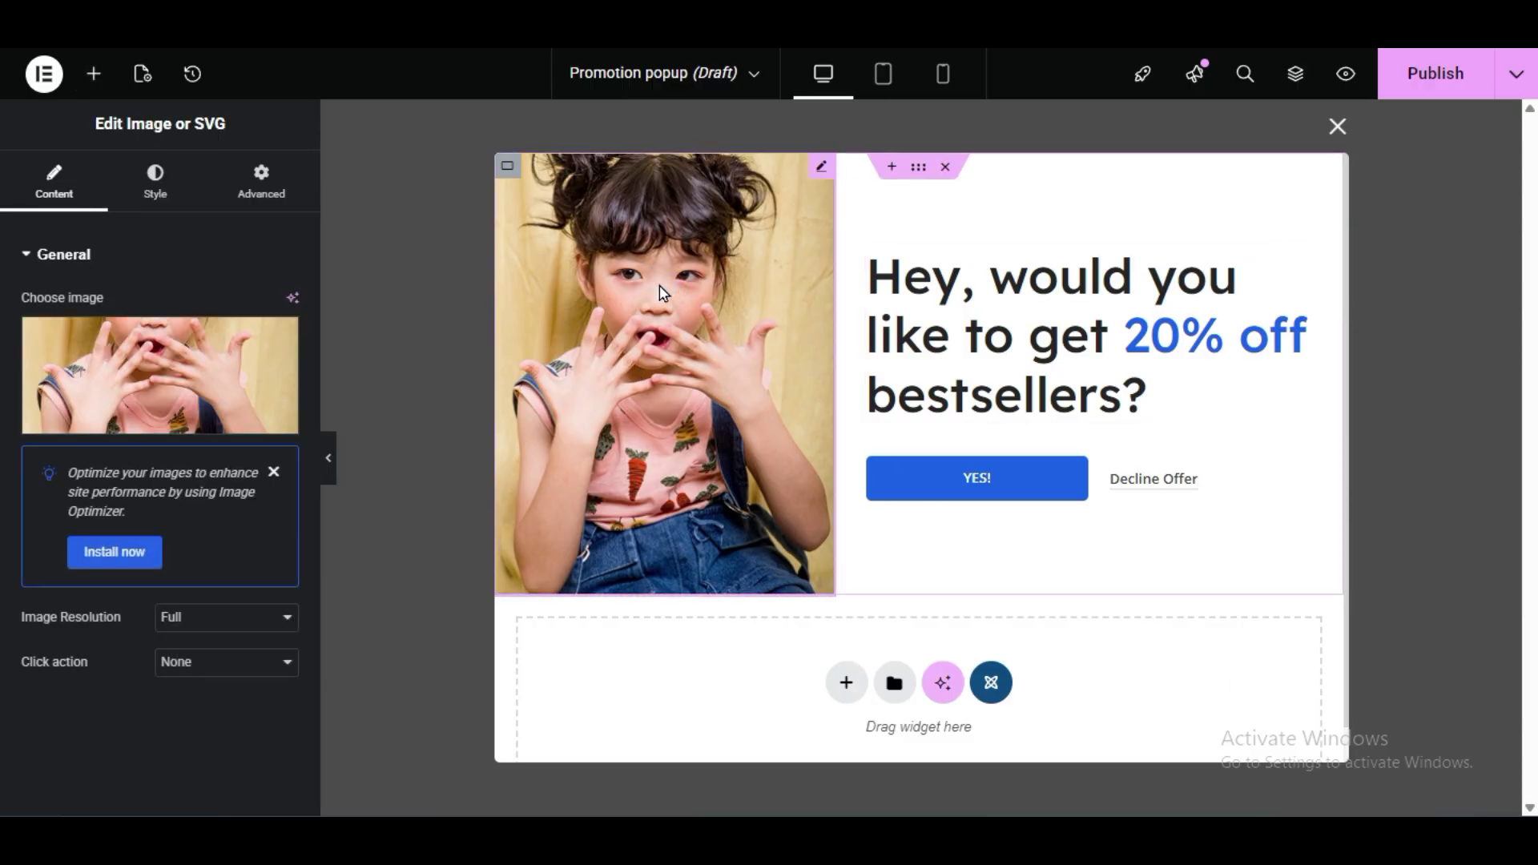
left_click(159, 419)
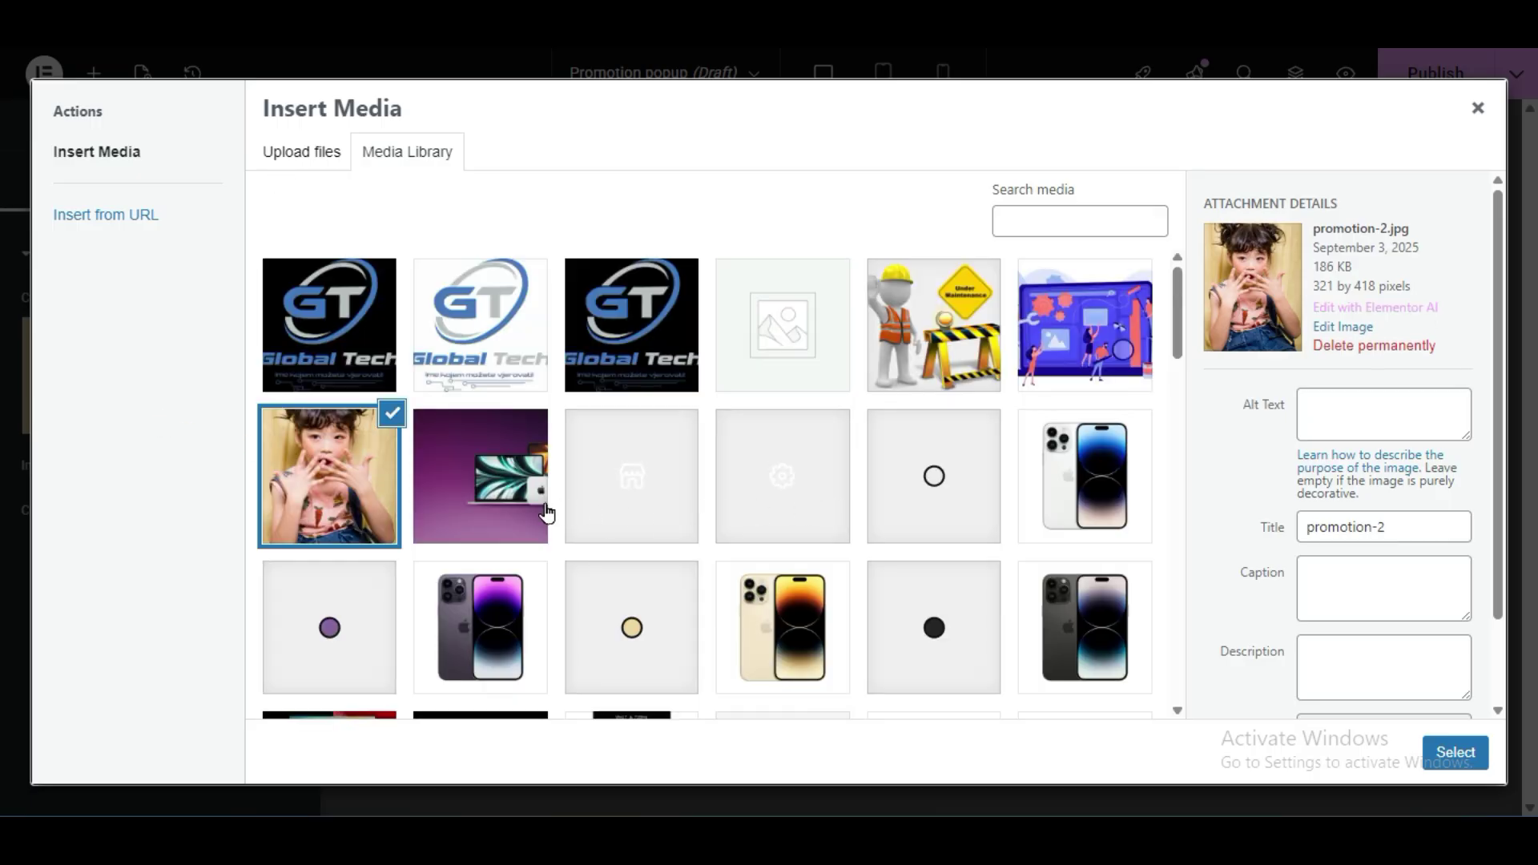
left_click(1075, 339)
left_click(1091, 513)
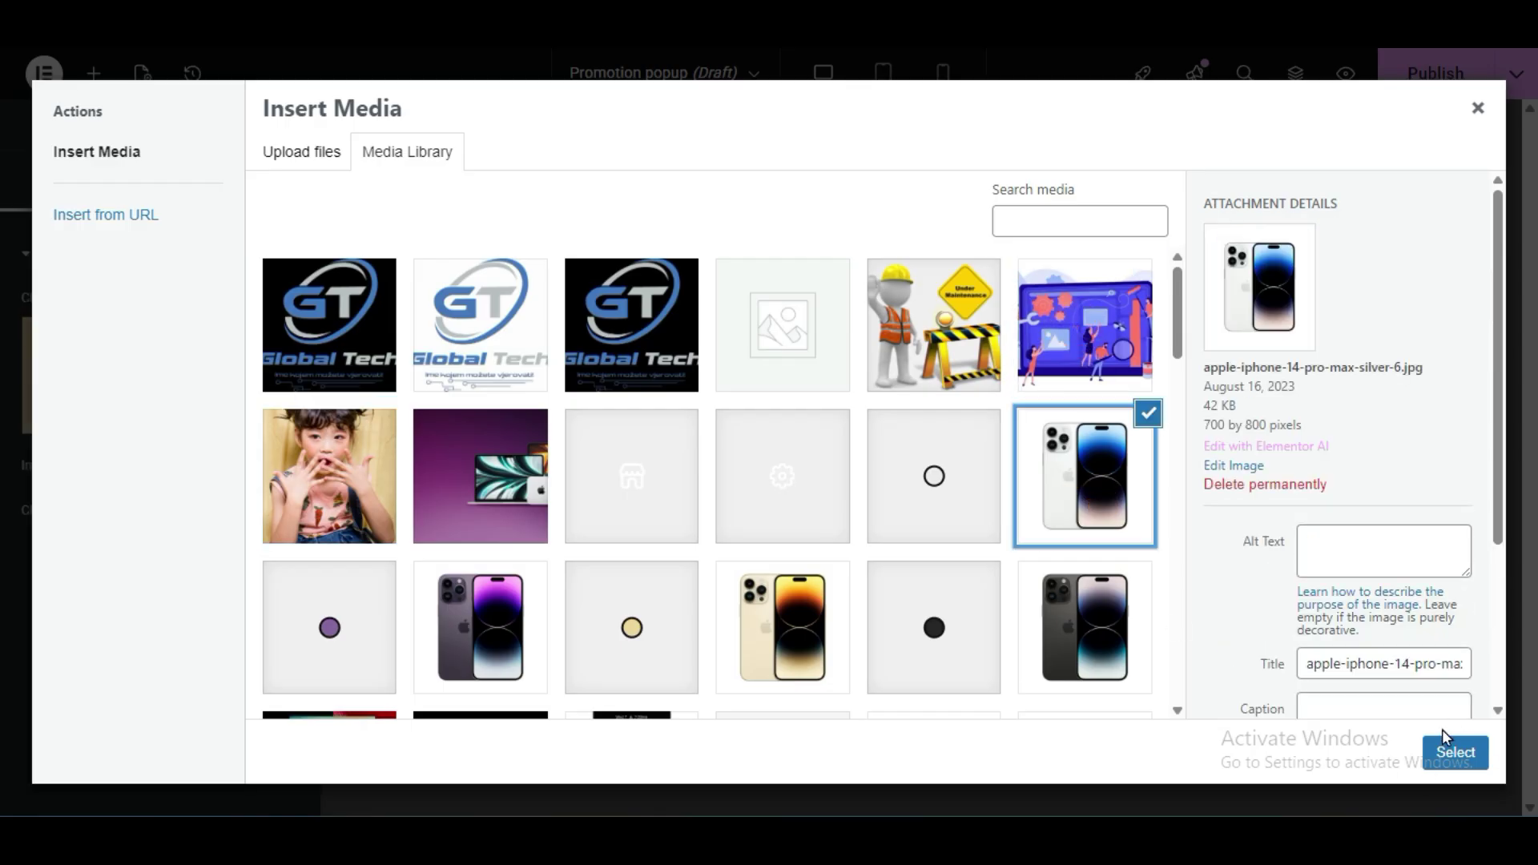
left_click(1455, 752)
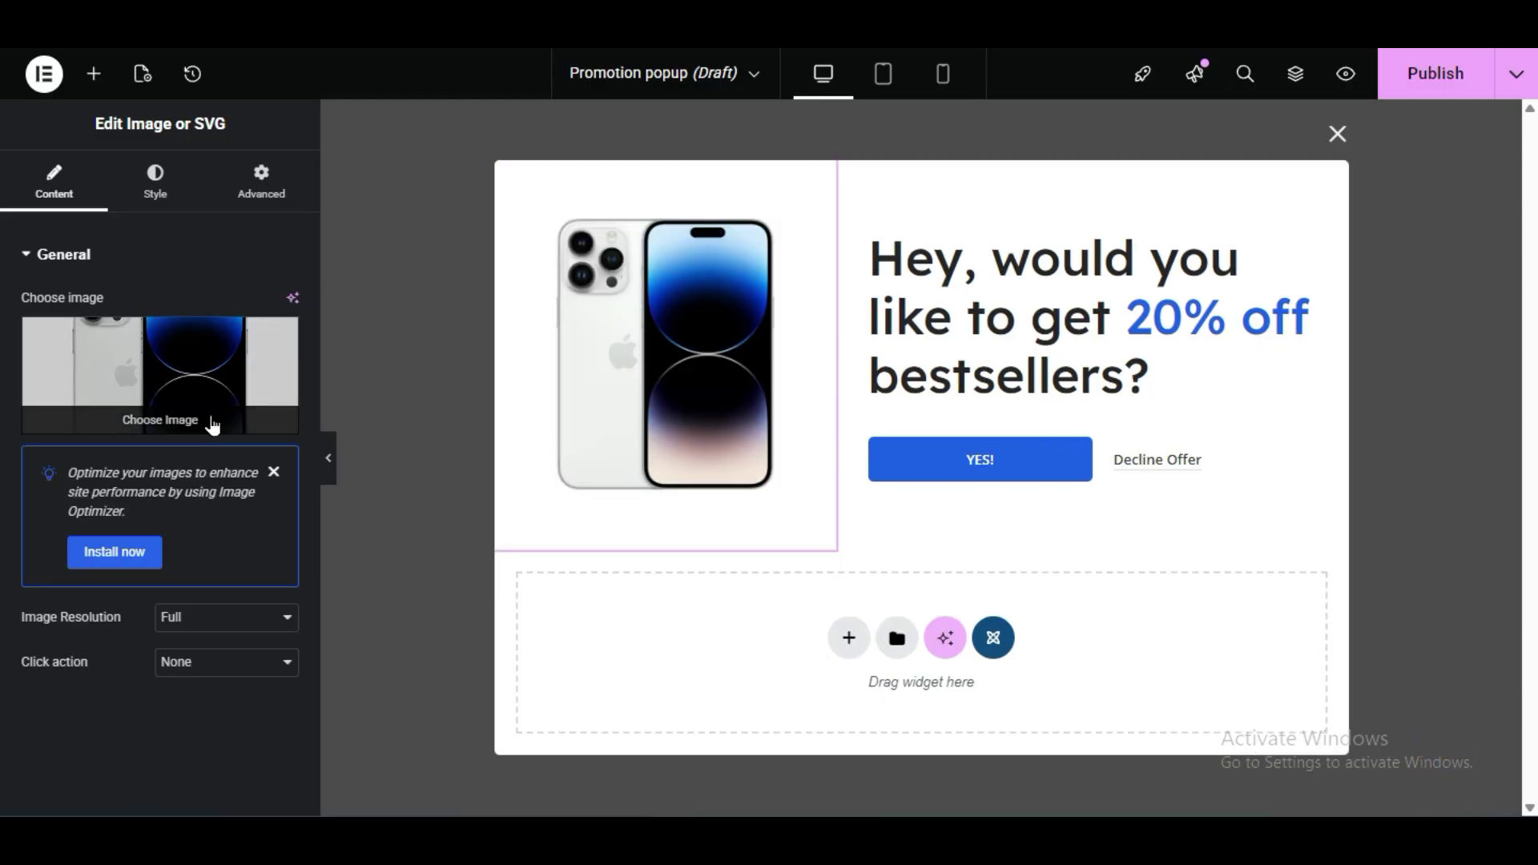
Replace the popup's phone image with rtx-4090-1-opt.jpg from the media library
left_click(213, 427)
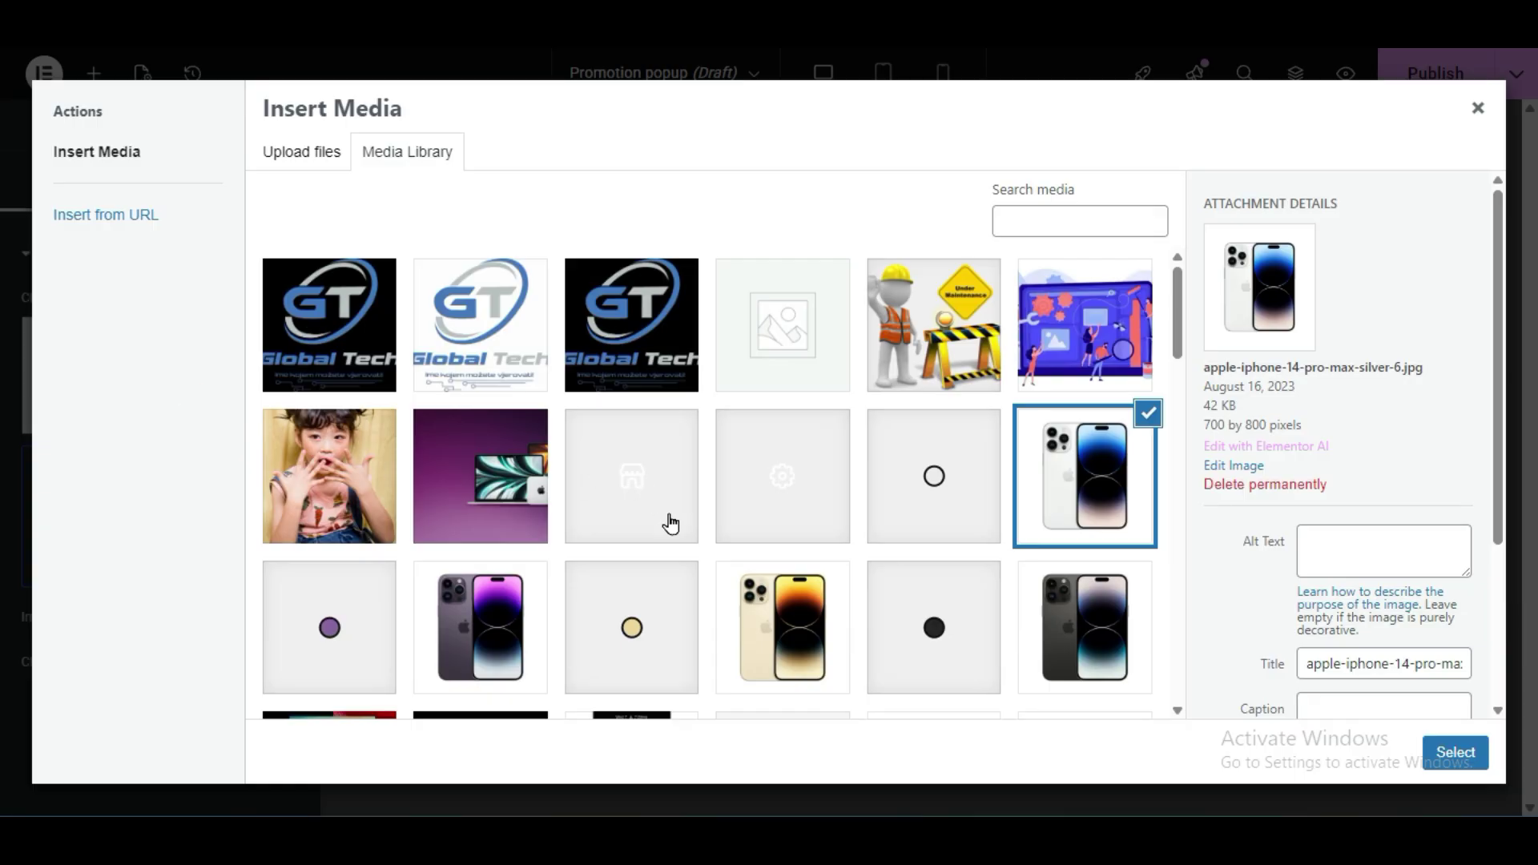
scroll(665, 521, "down", 5)
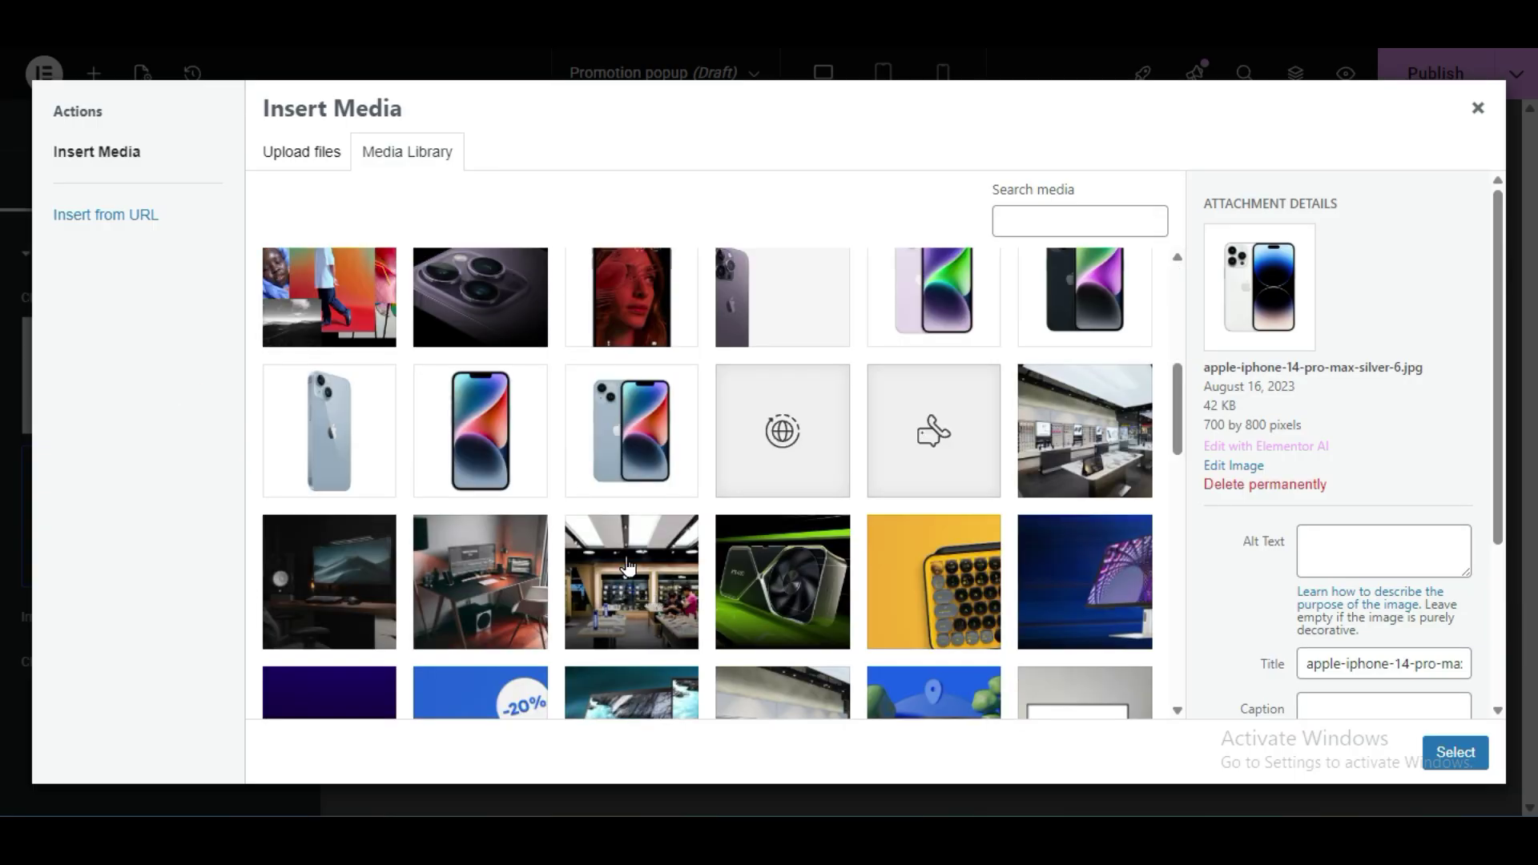
left_click(773, 572)
left_click(1456, 752)
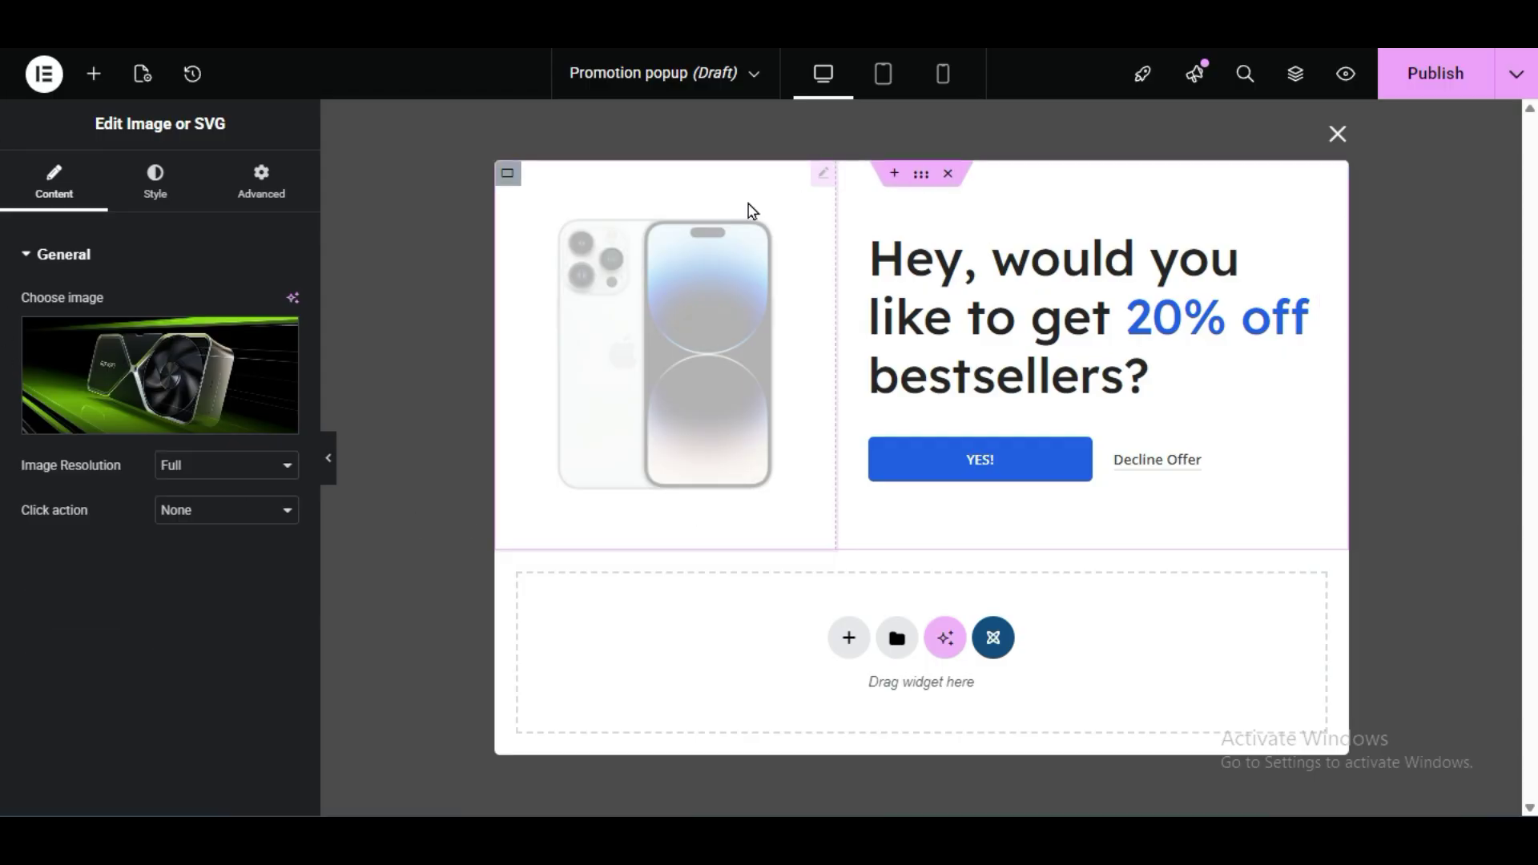
Set the popup's image to the media library photo of hands typing on a black and yellow keyboard
left_click(82, 419)
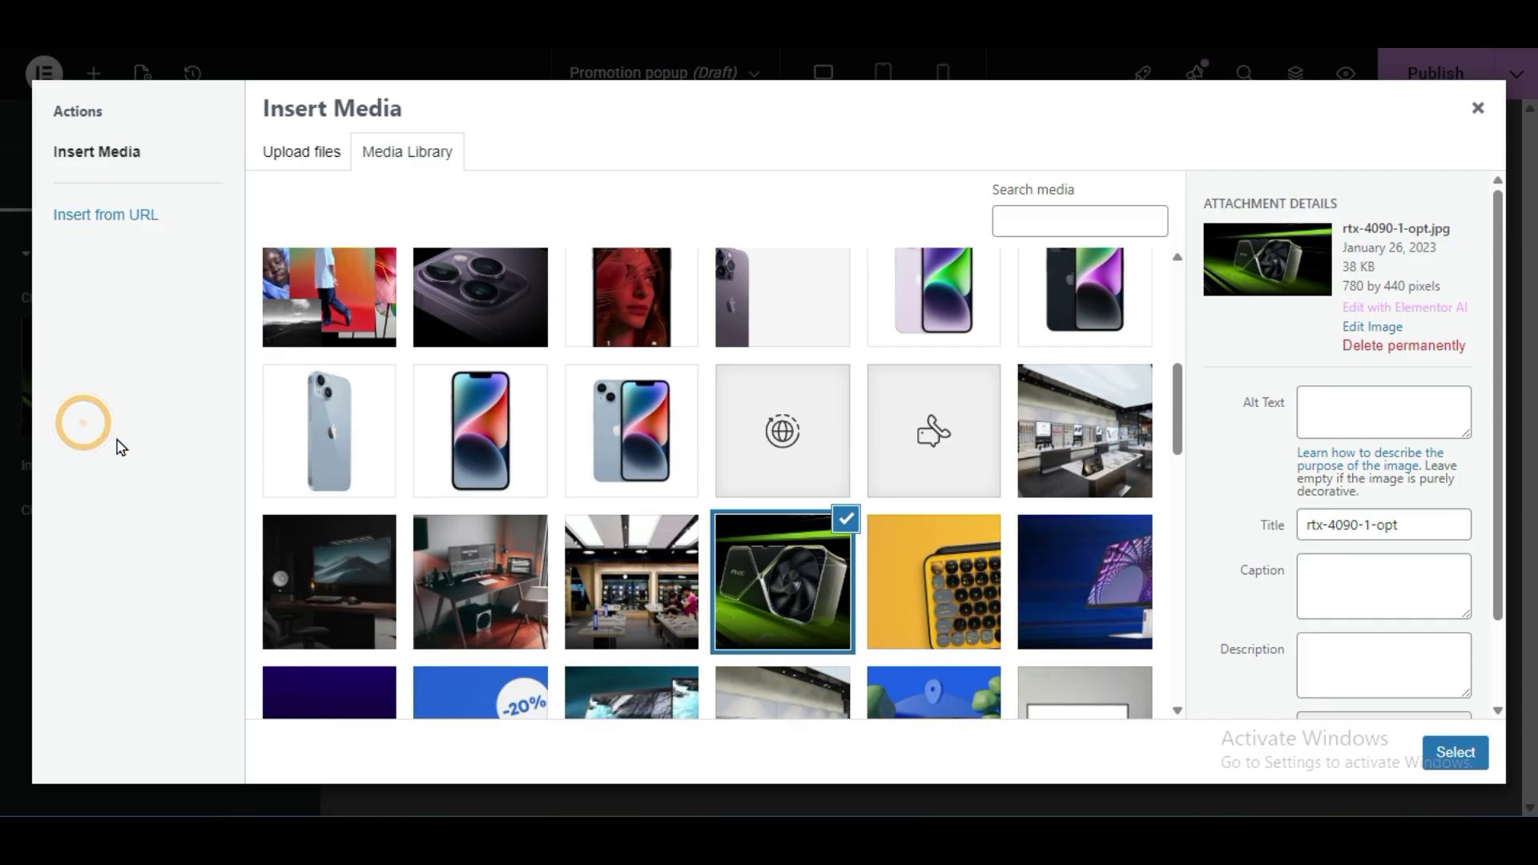
scroll(851, 675, "down", 3)
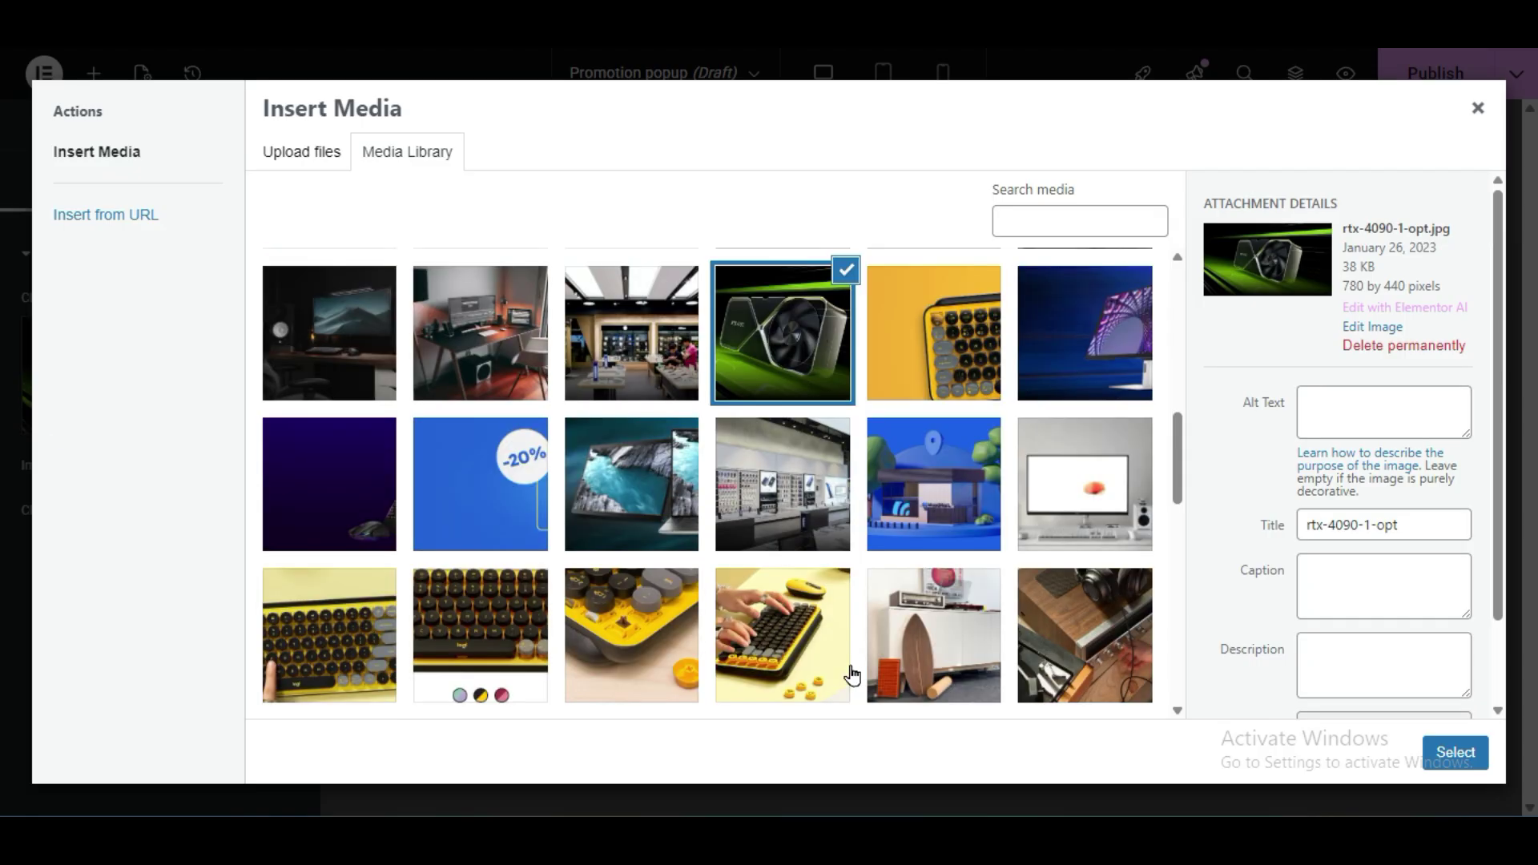
scroll(852, 675, "down", 3)
left_click(752, 386)
left_click(1434, 746)
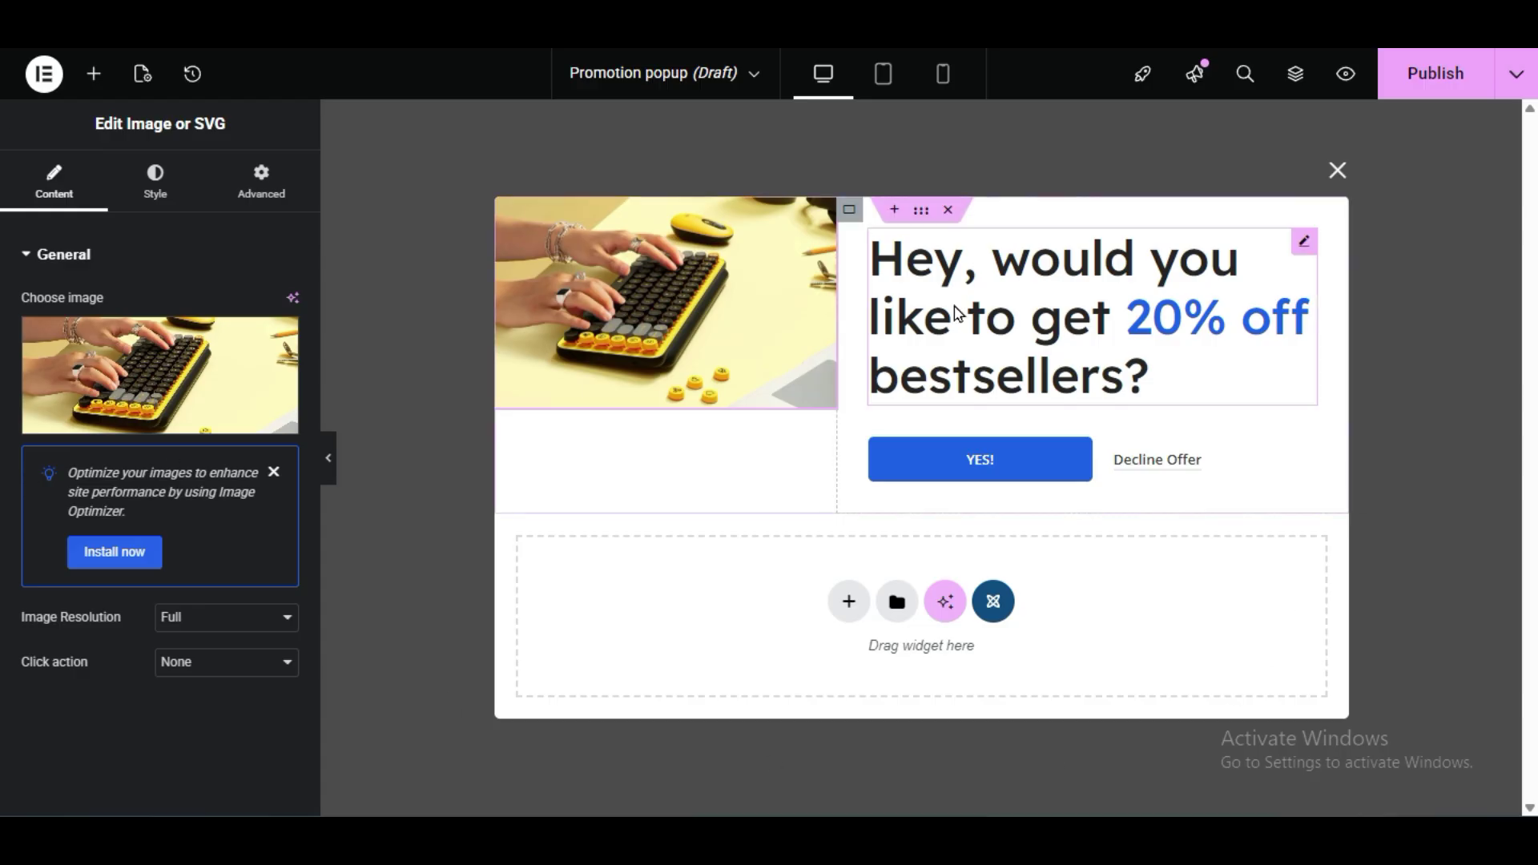
Change the discount in the popup's title to 30% off
left_click(1207, 342)
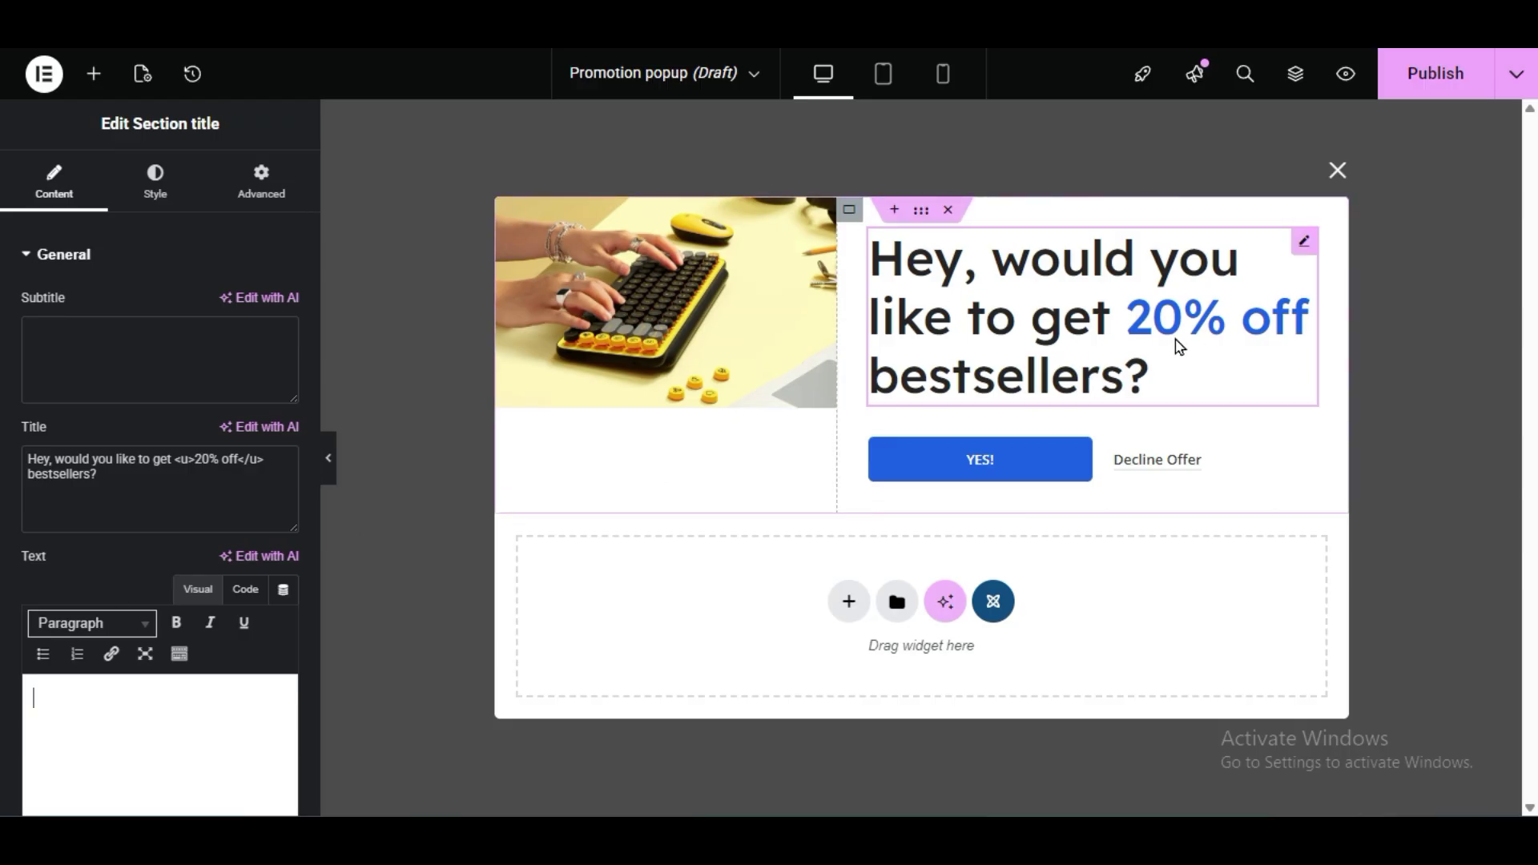
triple_click(120, 479)
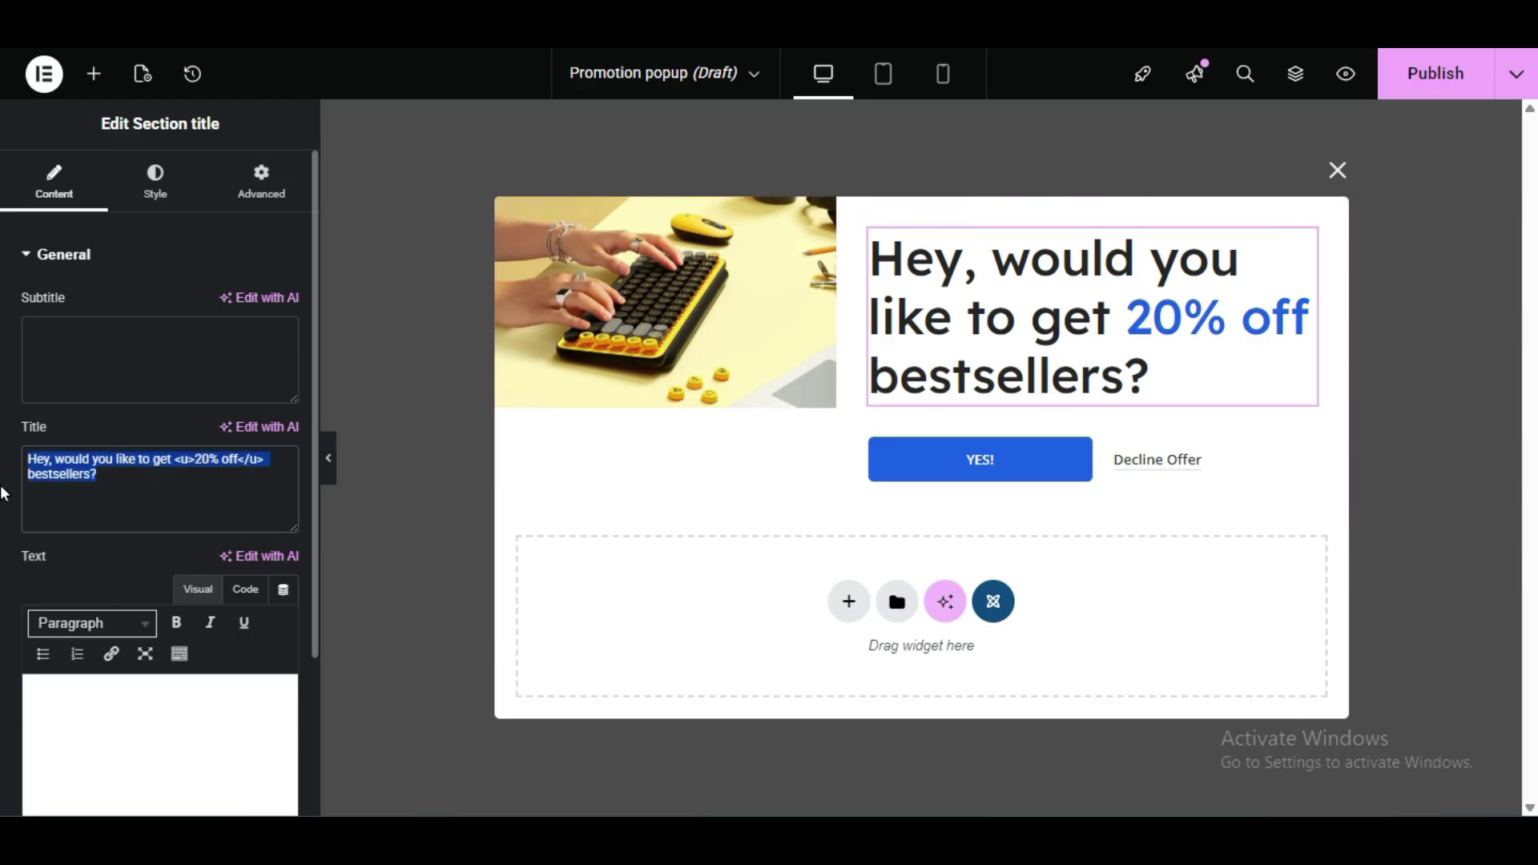
left_click(3, 494)
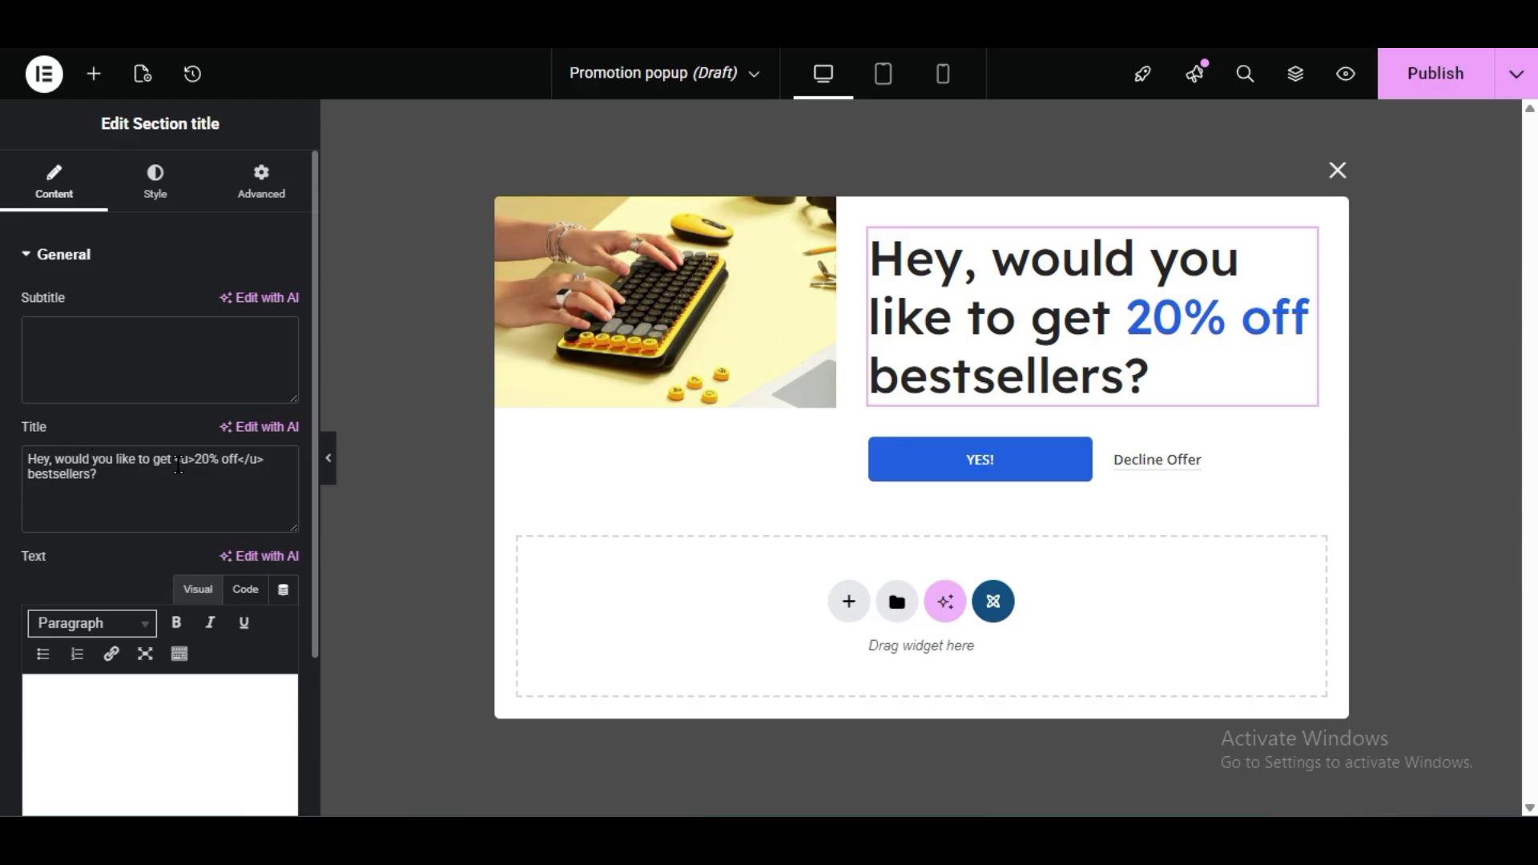
left_click_drag(174, 464, 204, 463)
left_click(196, 460)
key("BackSpace")
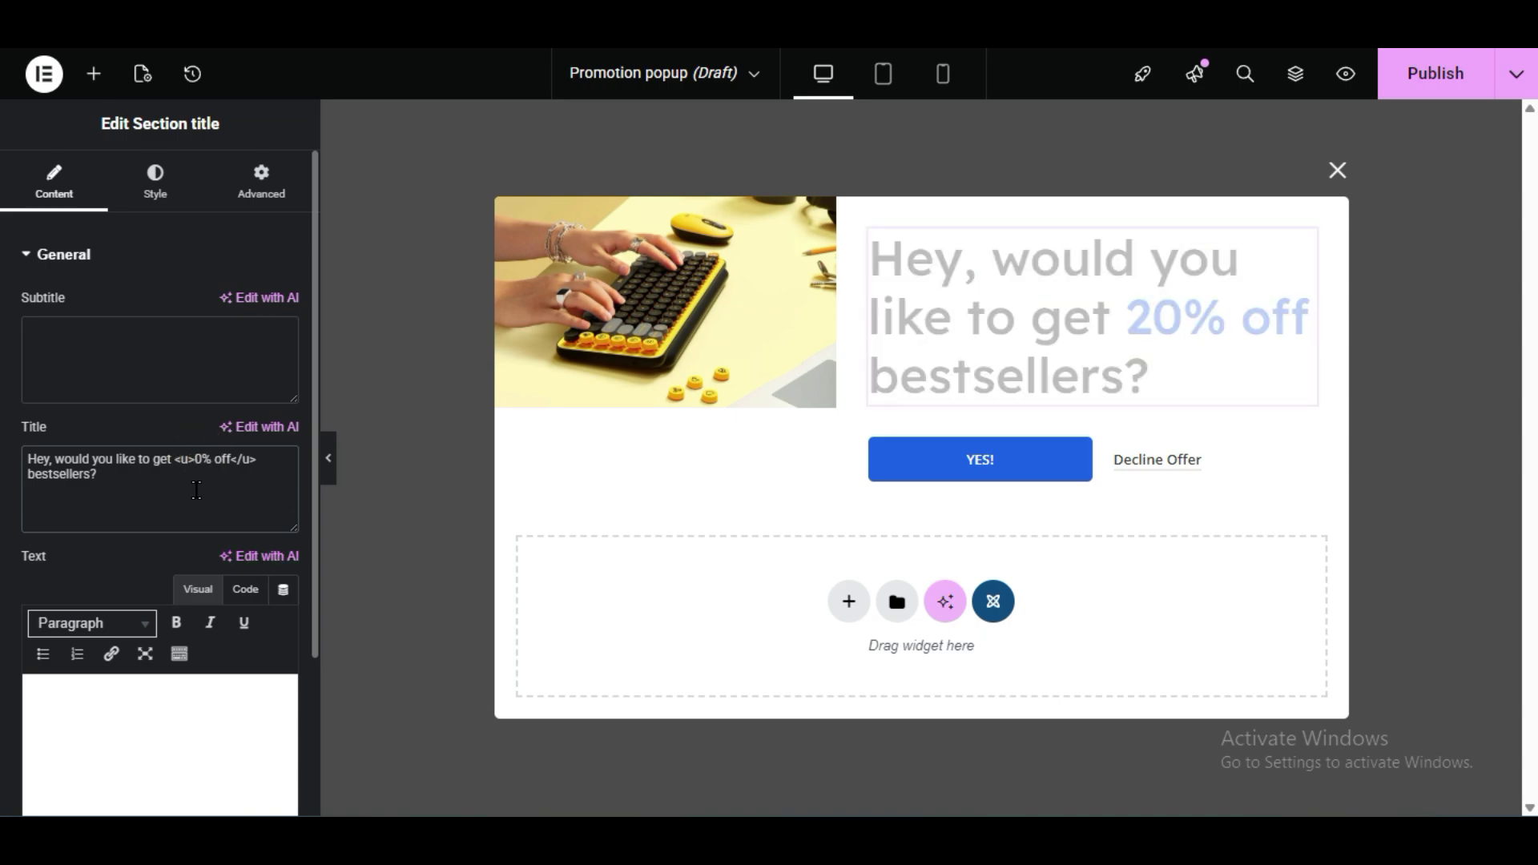
type("3")
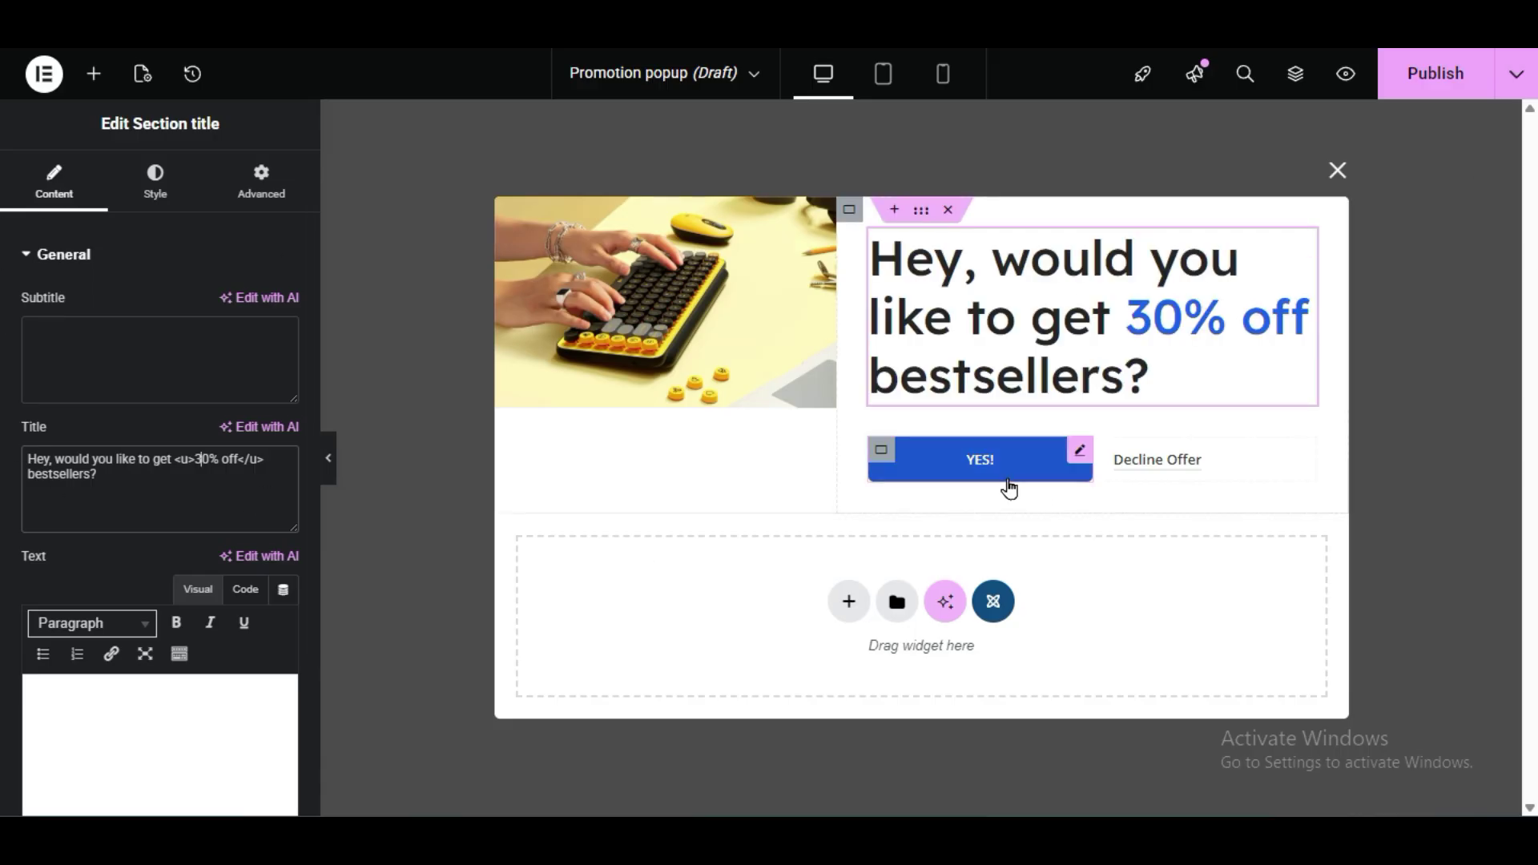
Open the YES! button's link for editing
left_click(1082, 476)
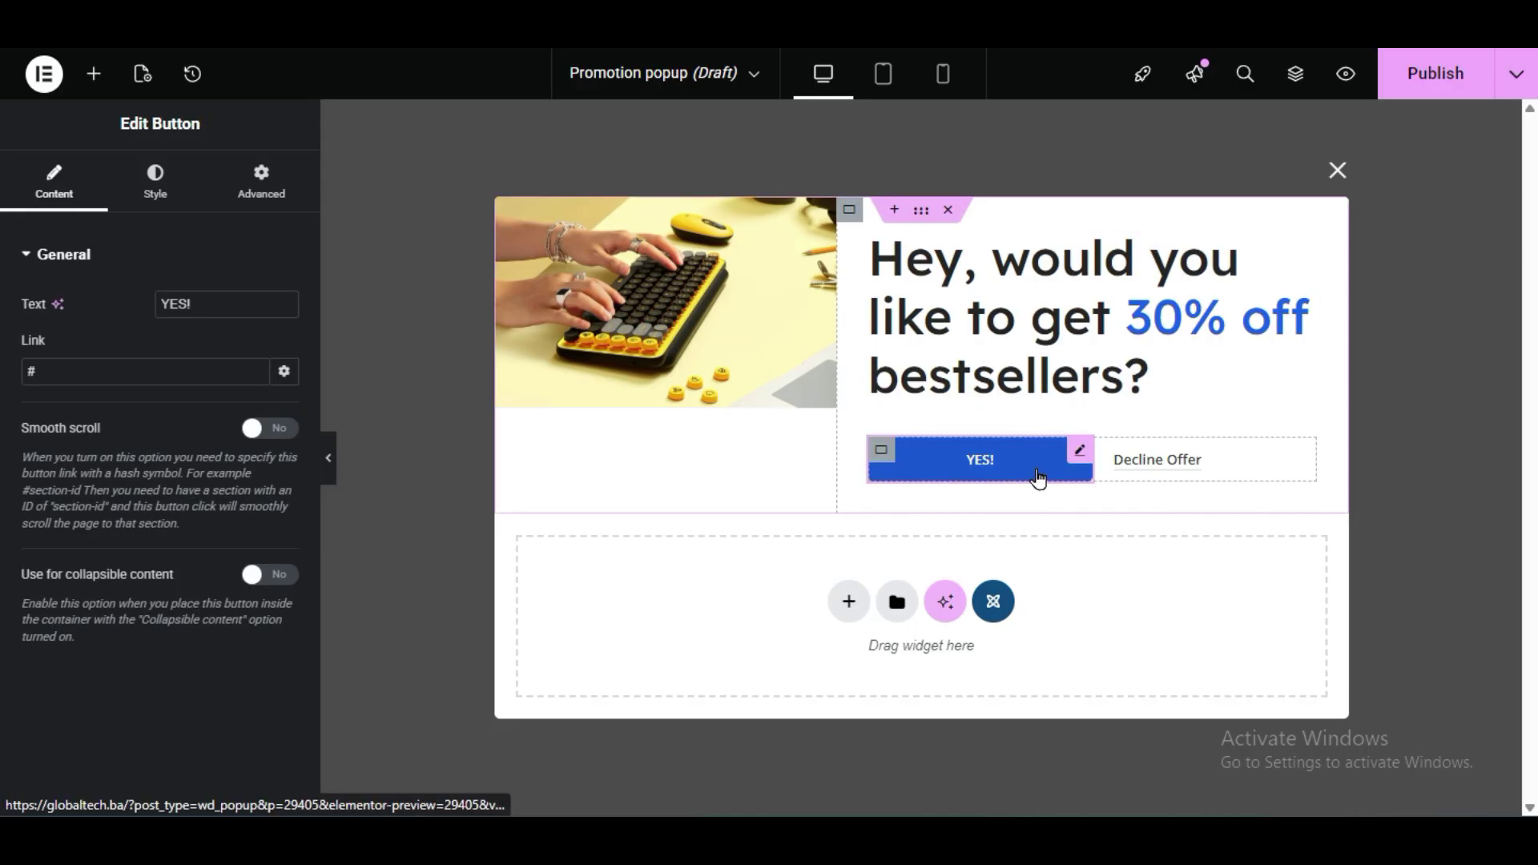
double_click(100, 371)
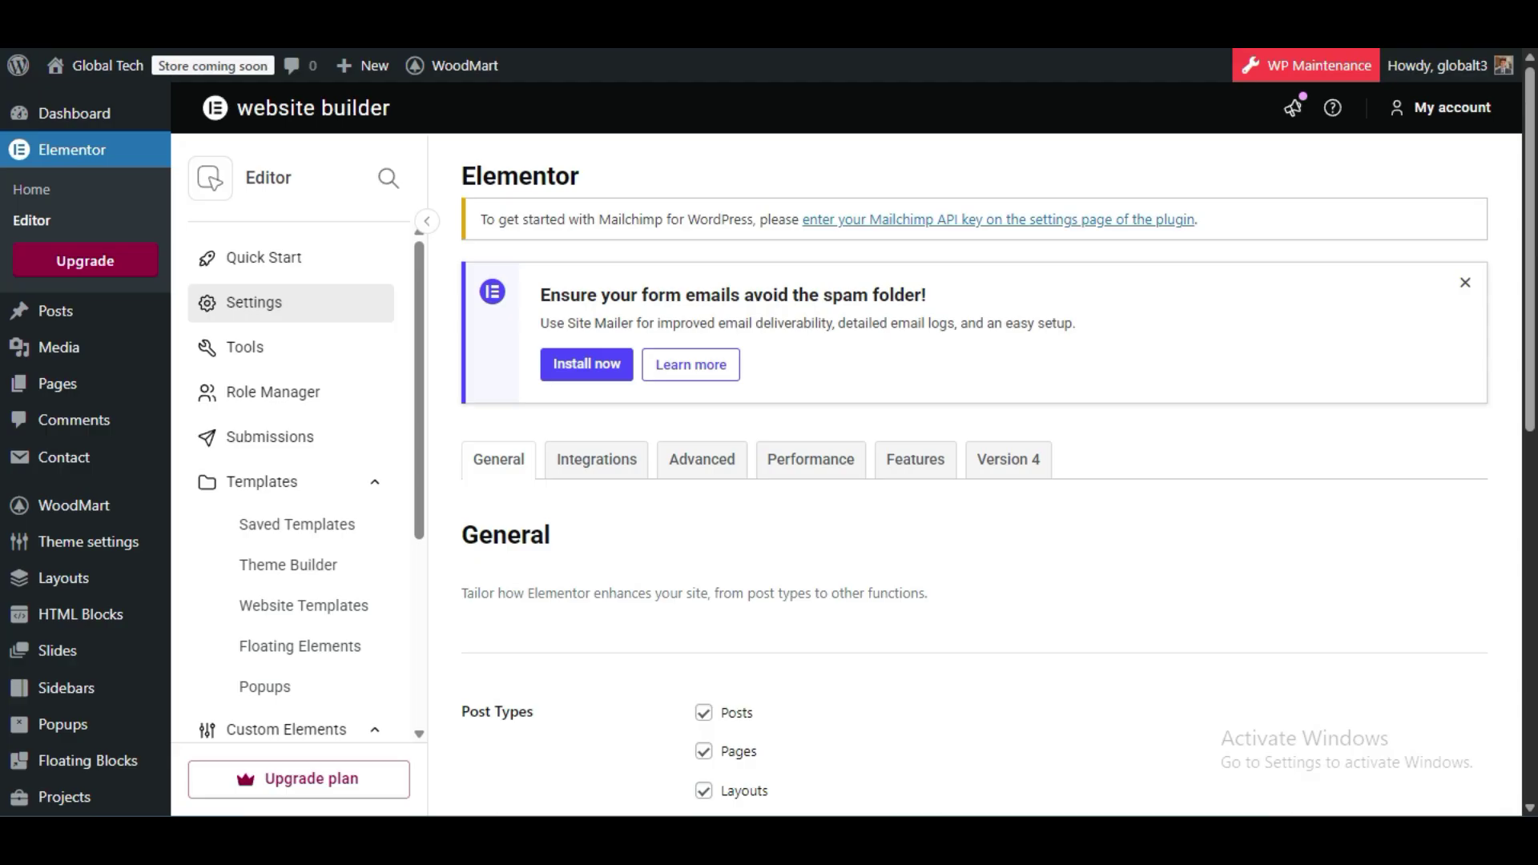
Switch to the WordPress dashboard and look through the full list of site pages for possible link targets for the button
mouse_move(58, 384)
scroll(558, 495, "down", 3)
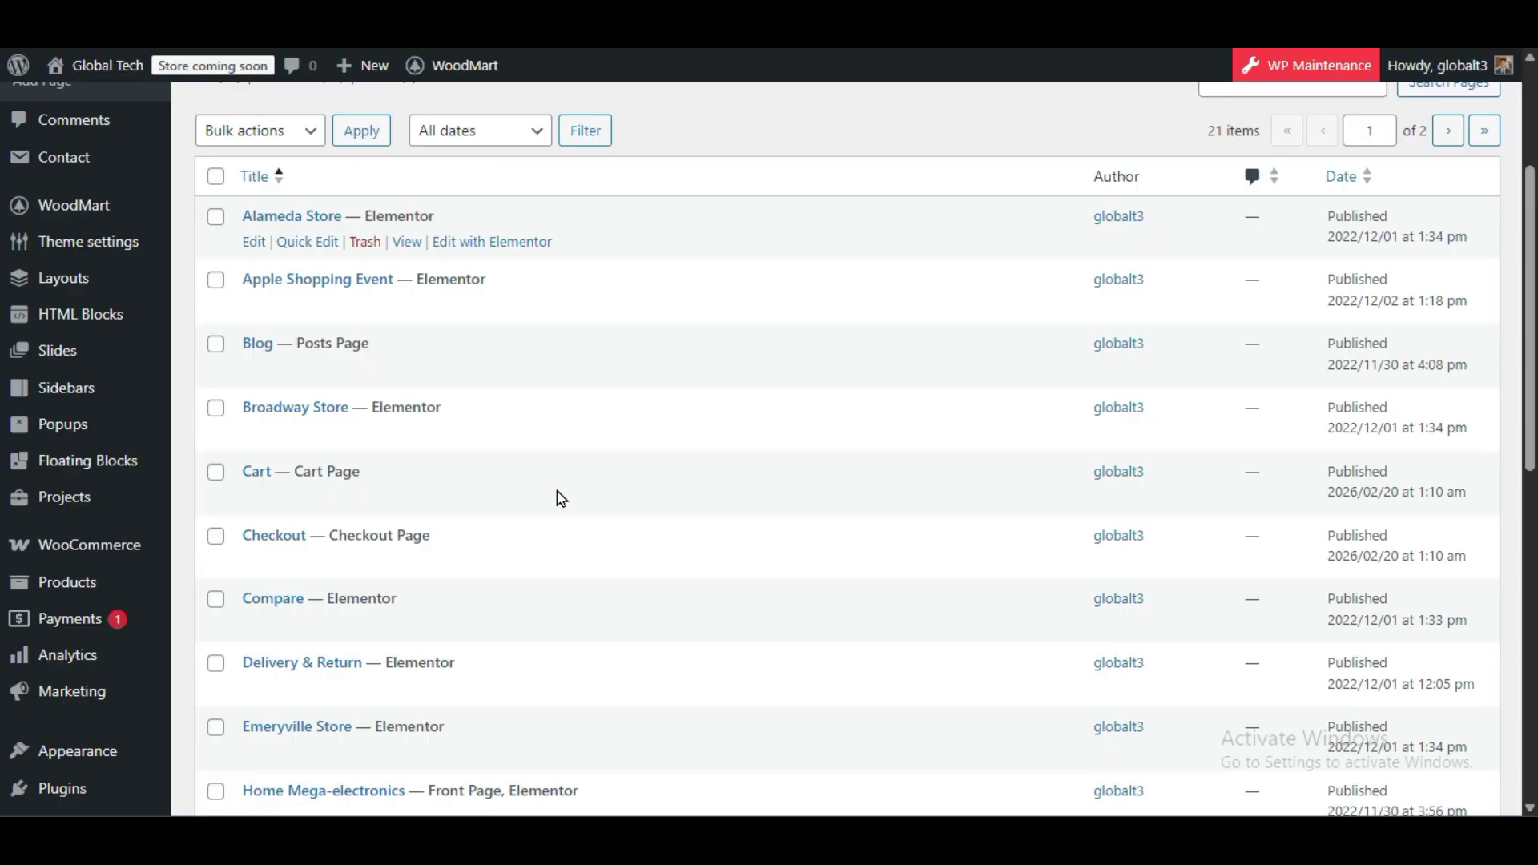
scroll(561, 498, "down", 3)
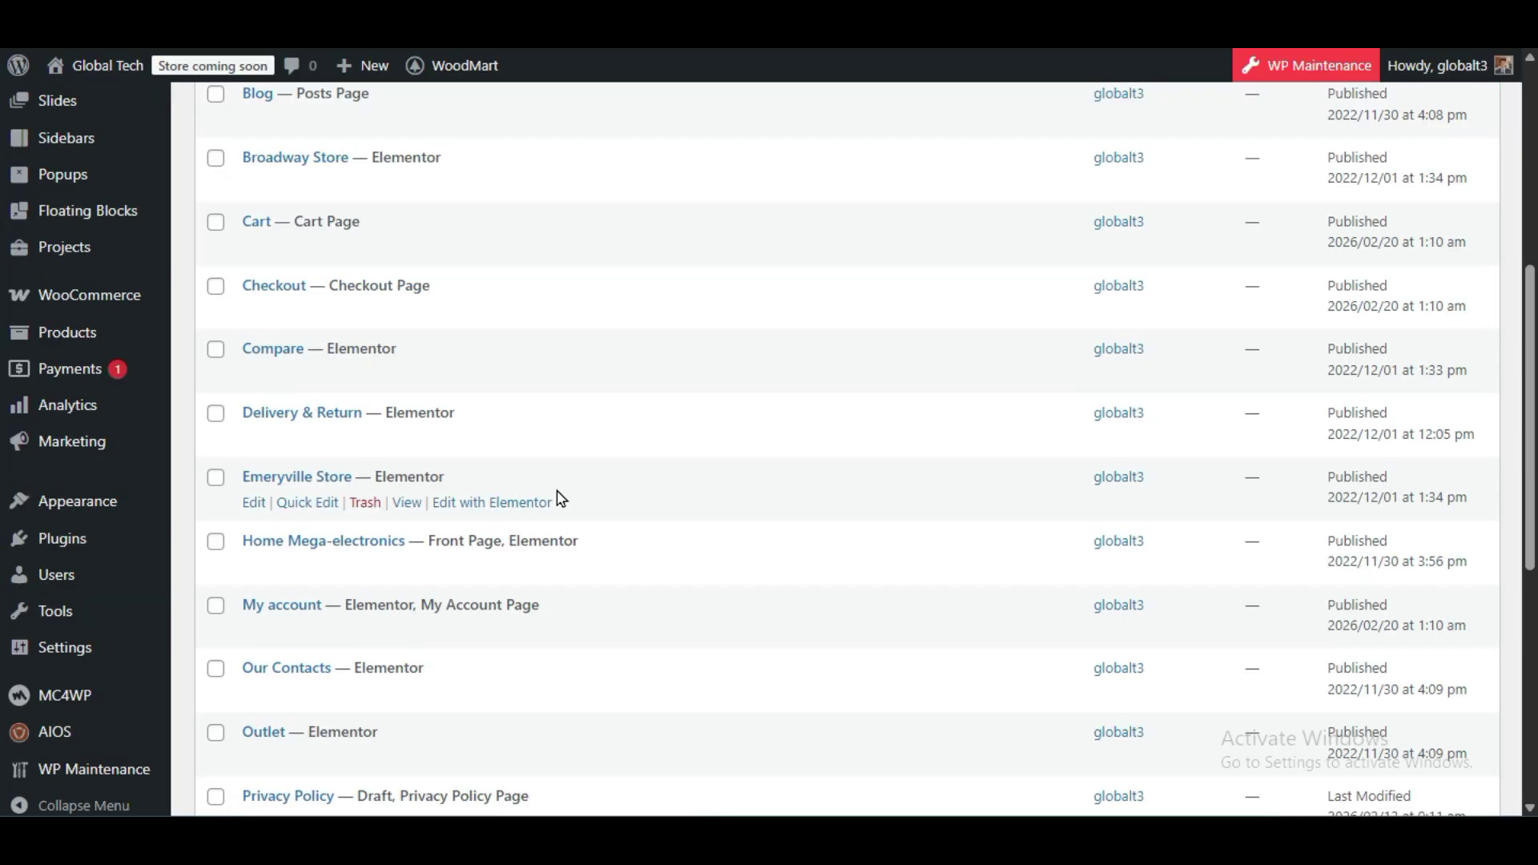
scroll(560, 503, "down", 3)
scroll(656, 556, "down", 3)
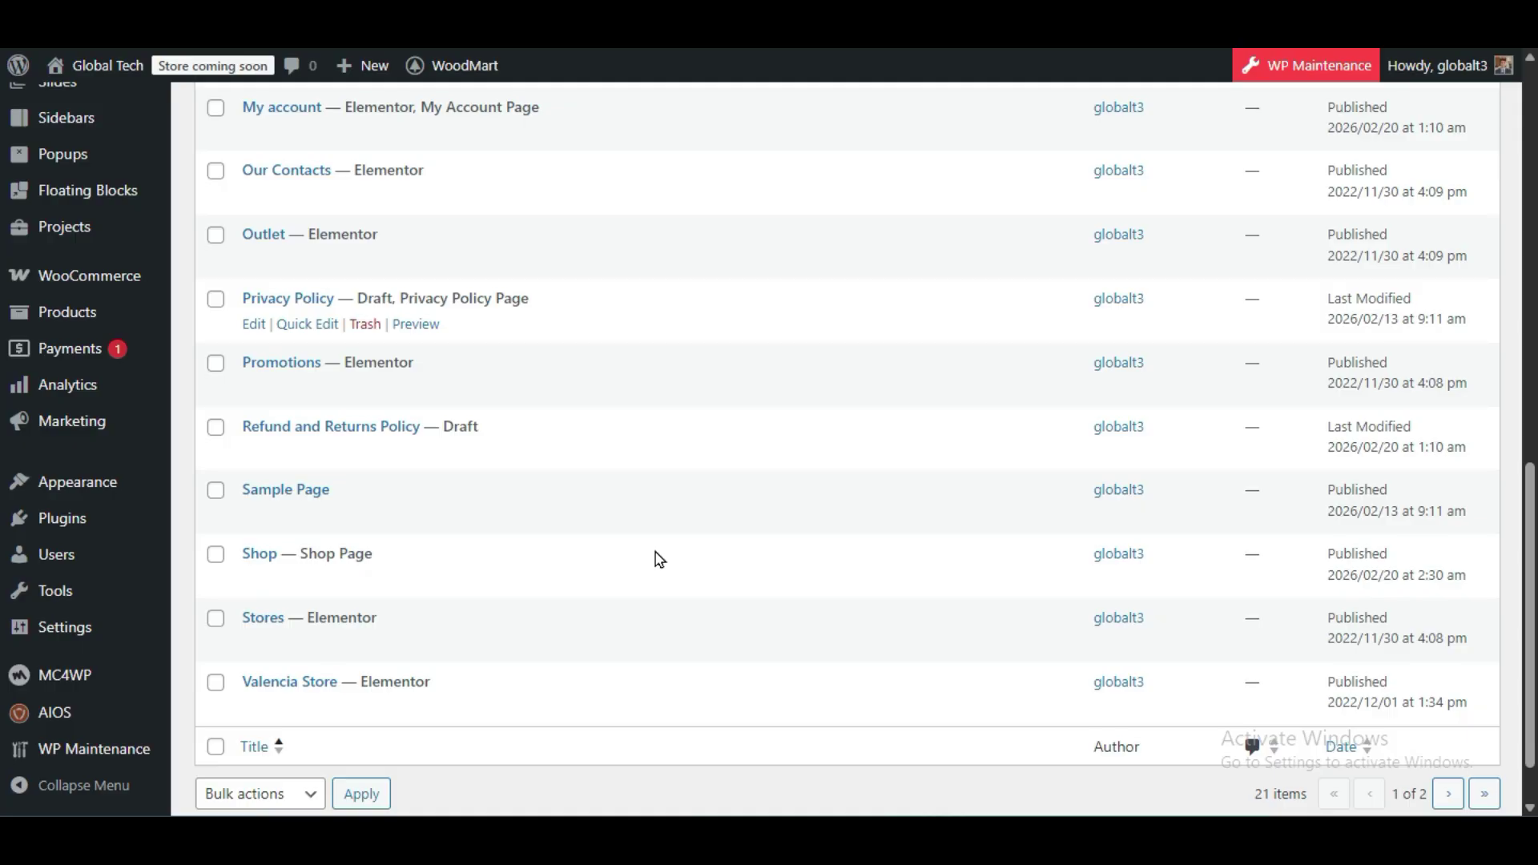
scroll(930, 652, "down", 1)
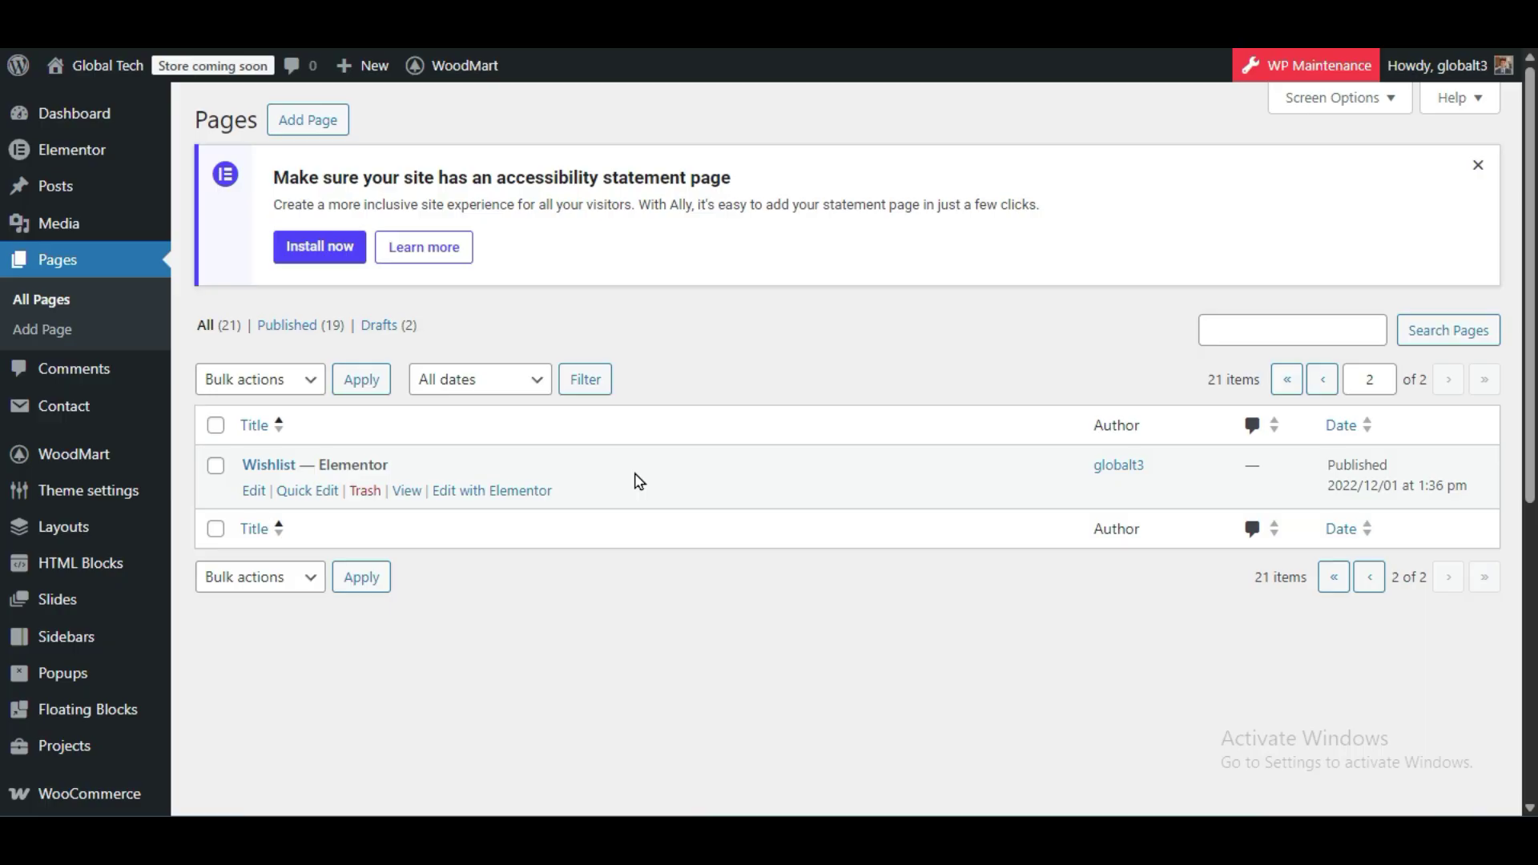
scroll(734, 519, "down", 6)
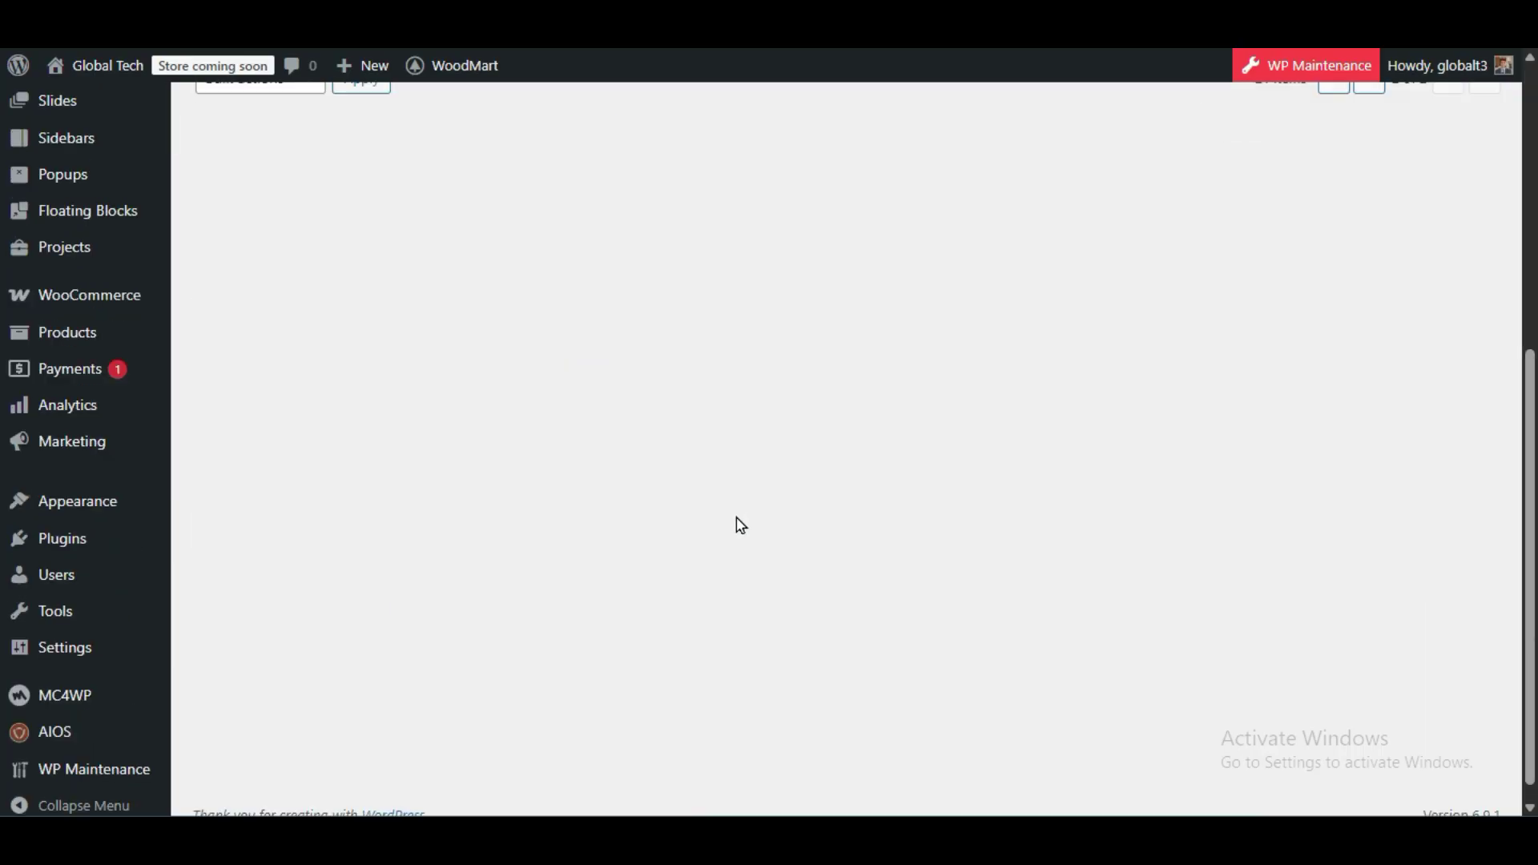
scroll(741, 525, "up", 3)
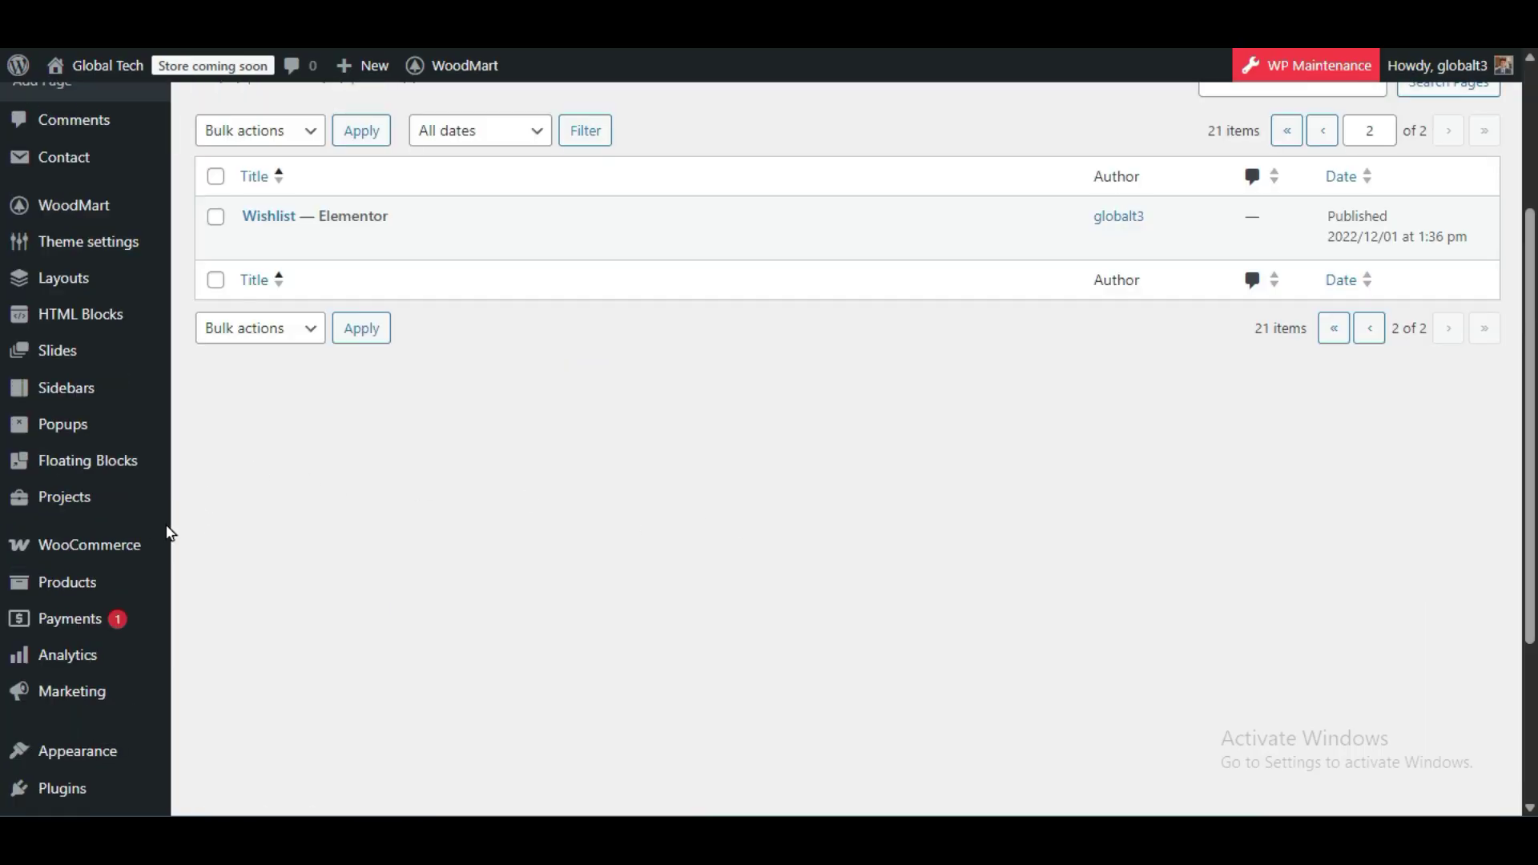
mouse_move(154, 538)
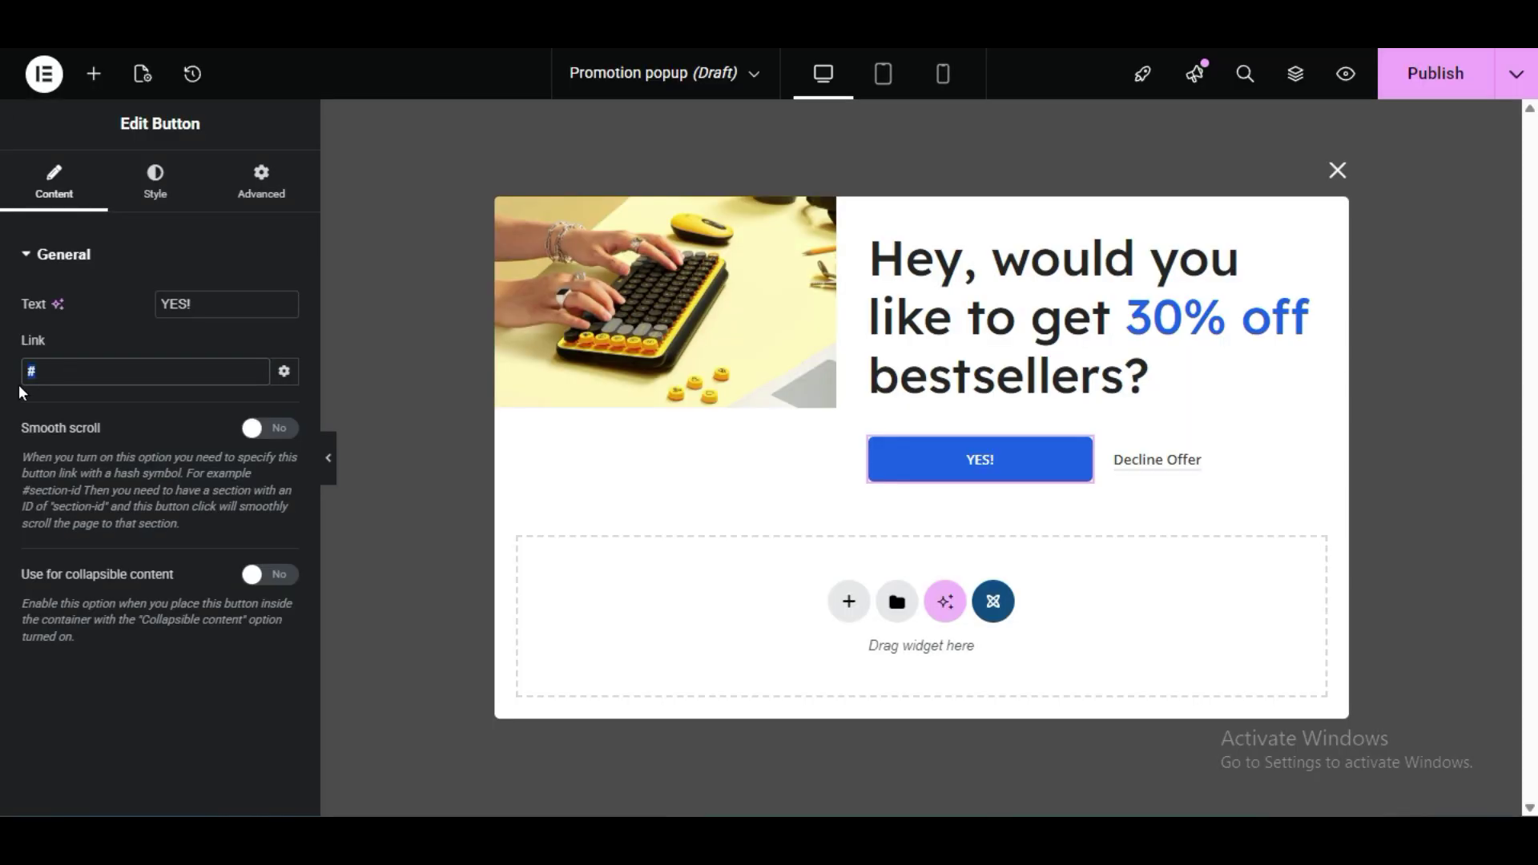
Replace the YES! button's link with the site's Shop page, found by searching for "shop"
left_click(70, 373)
left_click_drag(101, 374, 6, 388)
left_click(56, 373)
key("BackSpace")
type("shop")
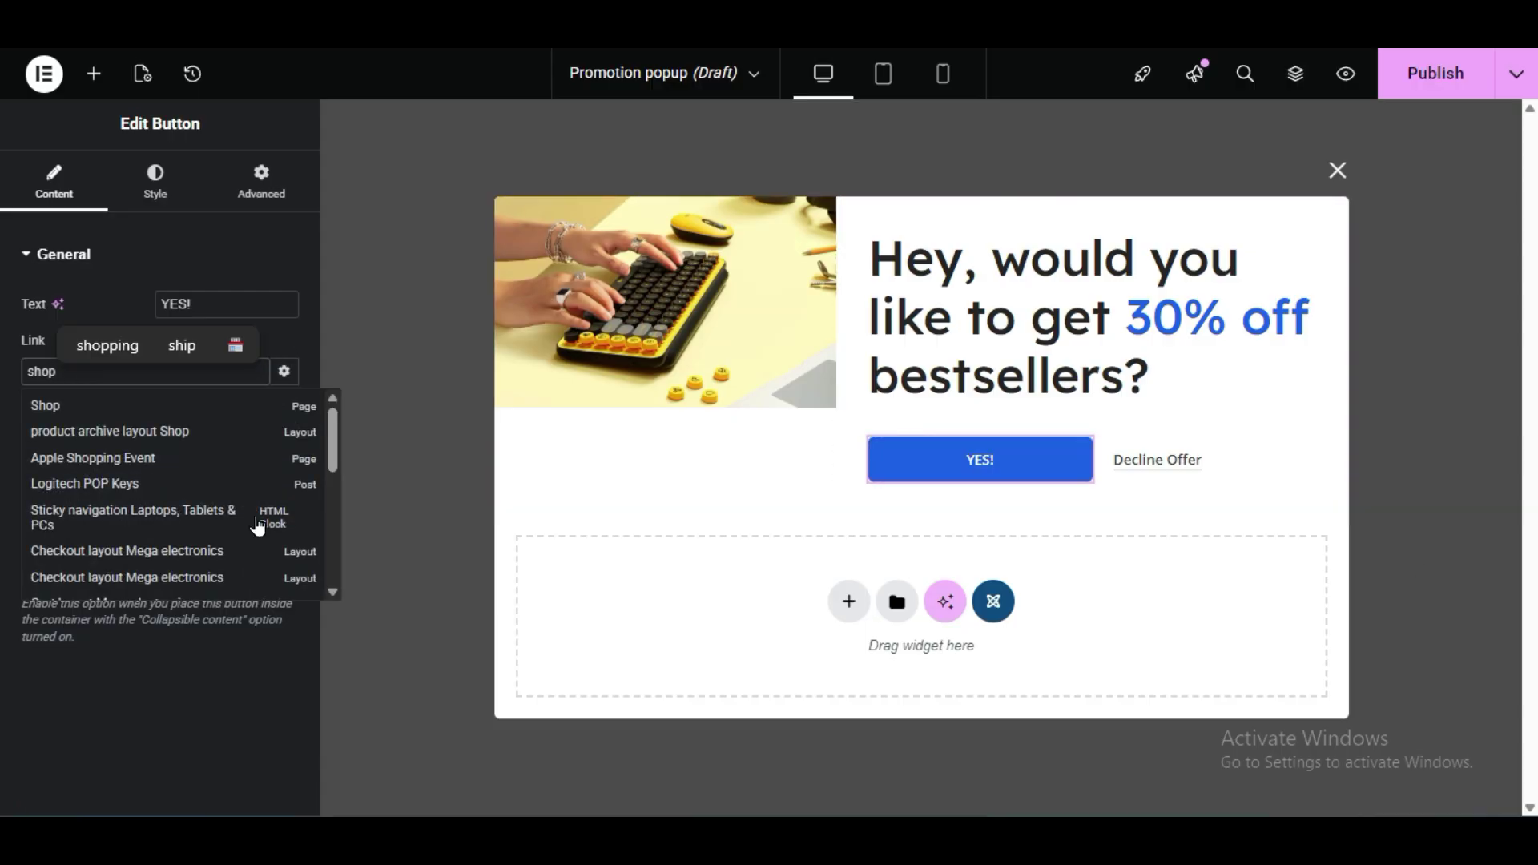
left_click(52, 405)
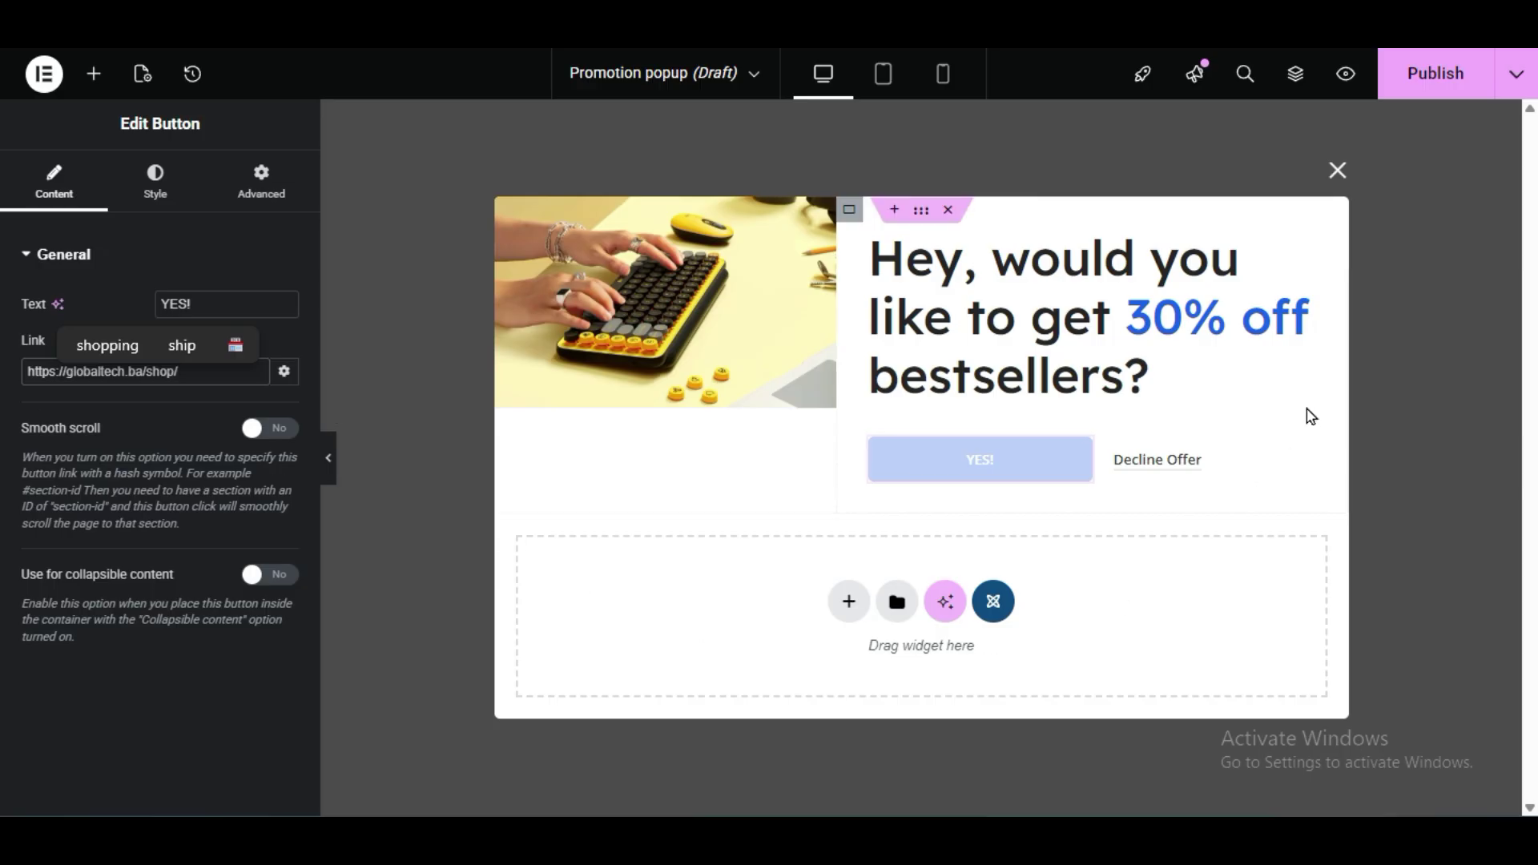
Open the Decline Offer button's link for editing
left_click(1154, 469)
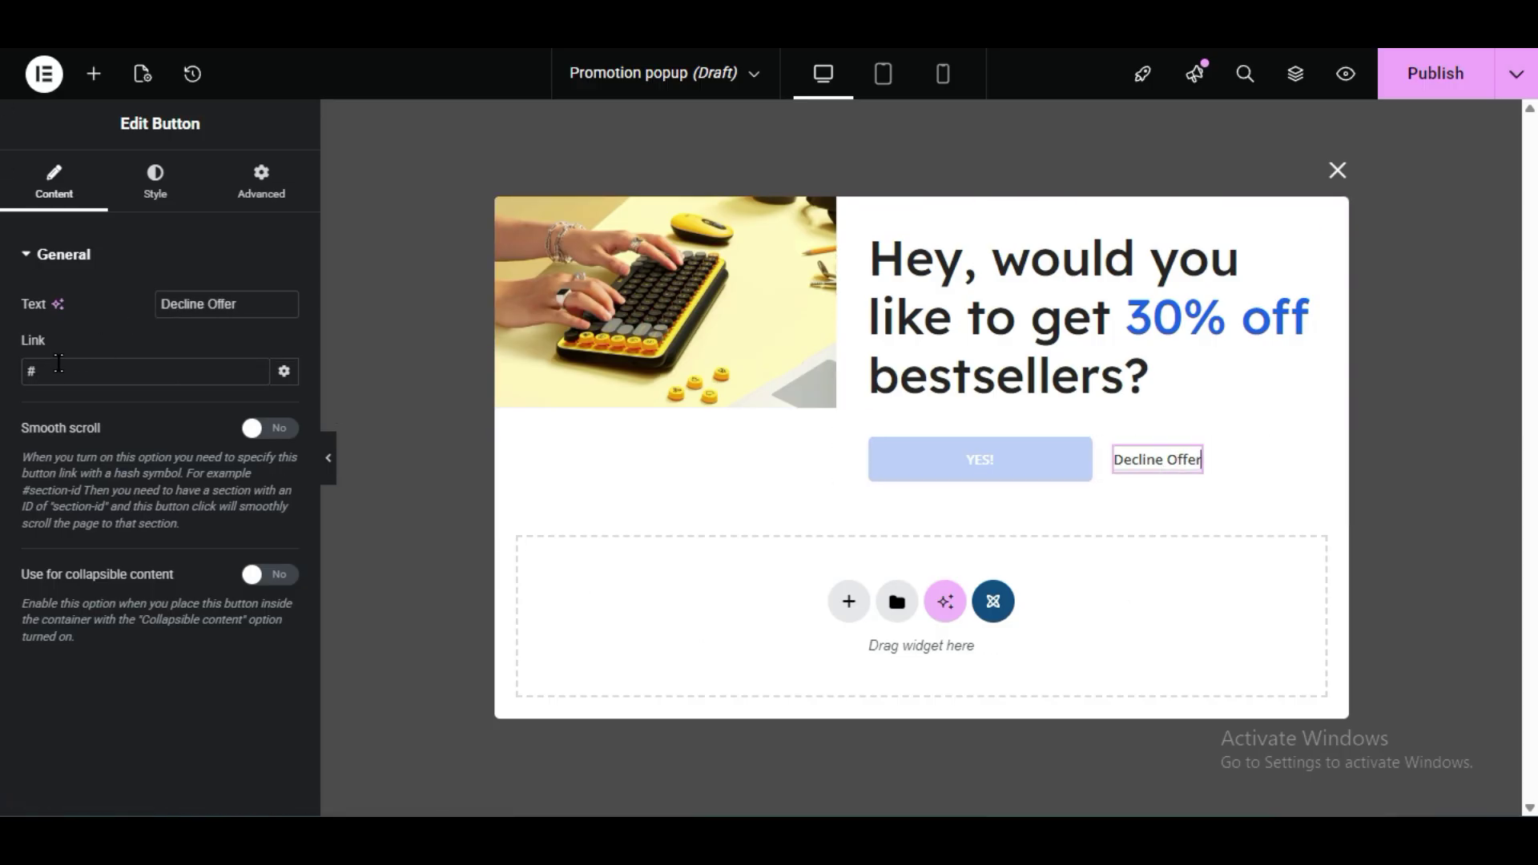
left_click(47, 371)
Add a Countdown timer widget between the popup's title and its buttons
left_click(95, 74)
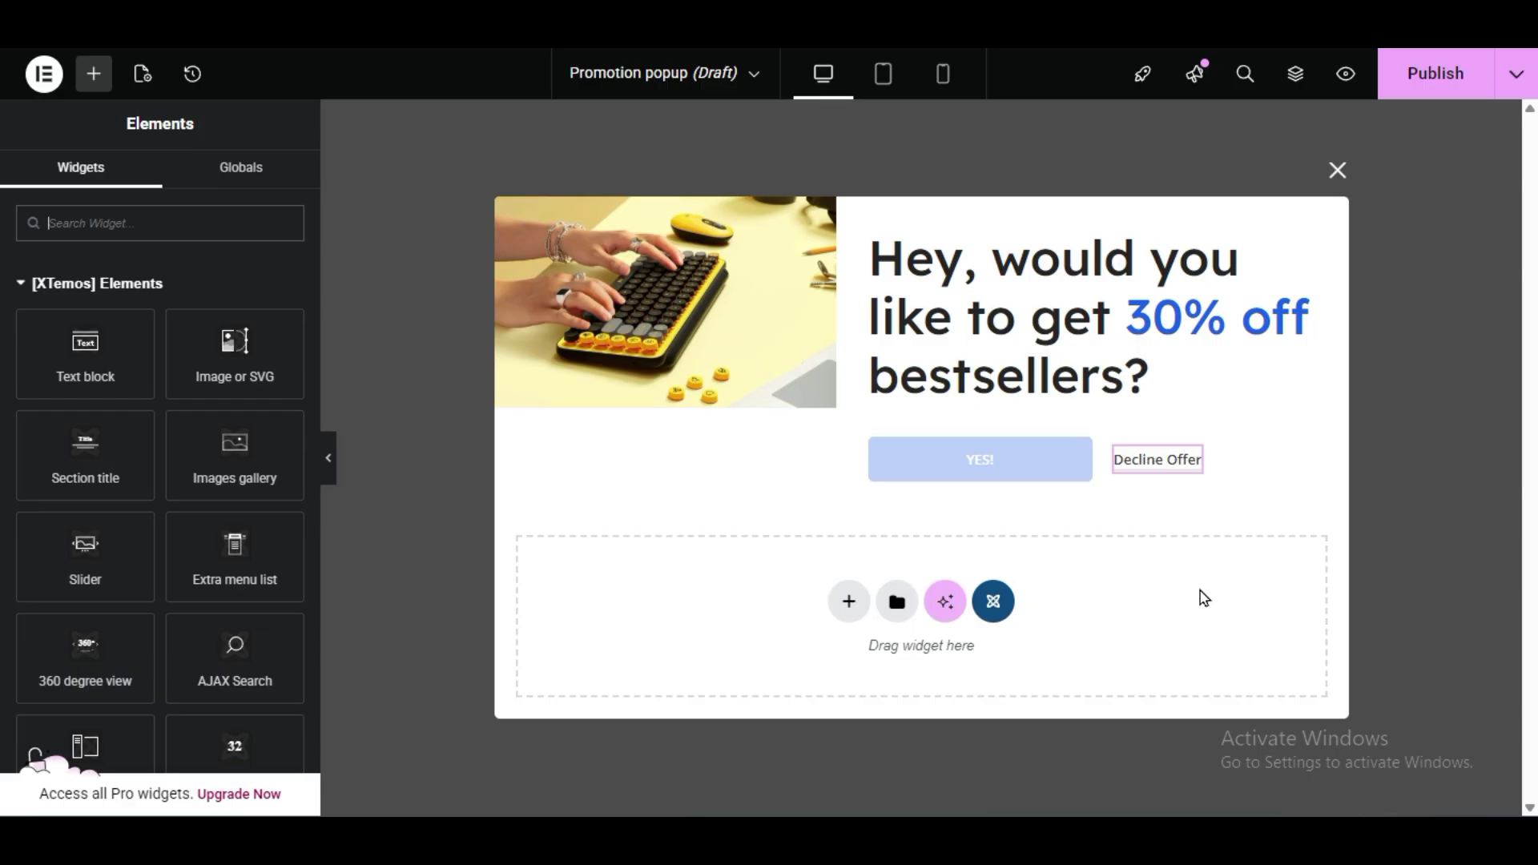
scroll(4, 481, "down", 3)
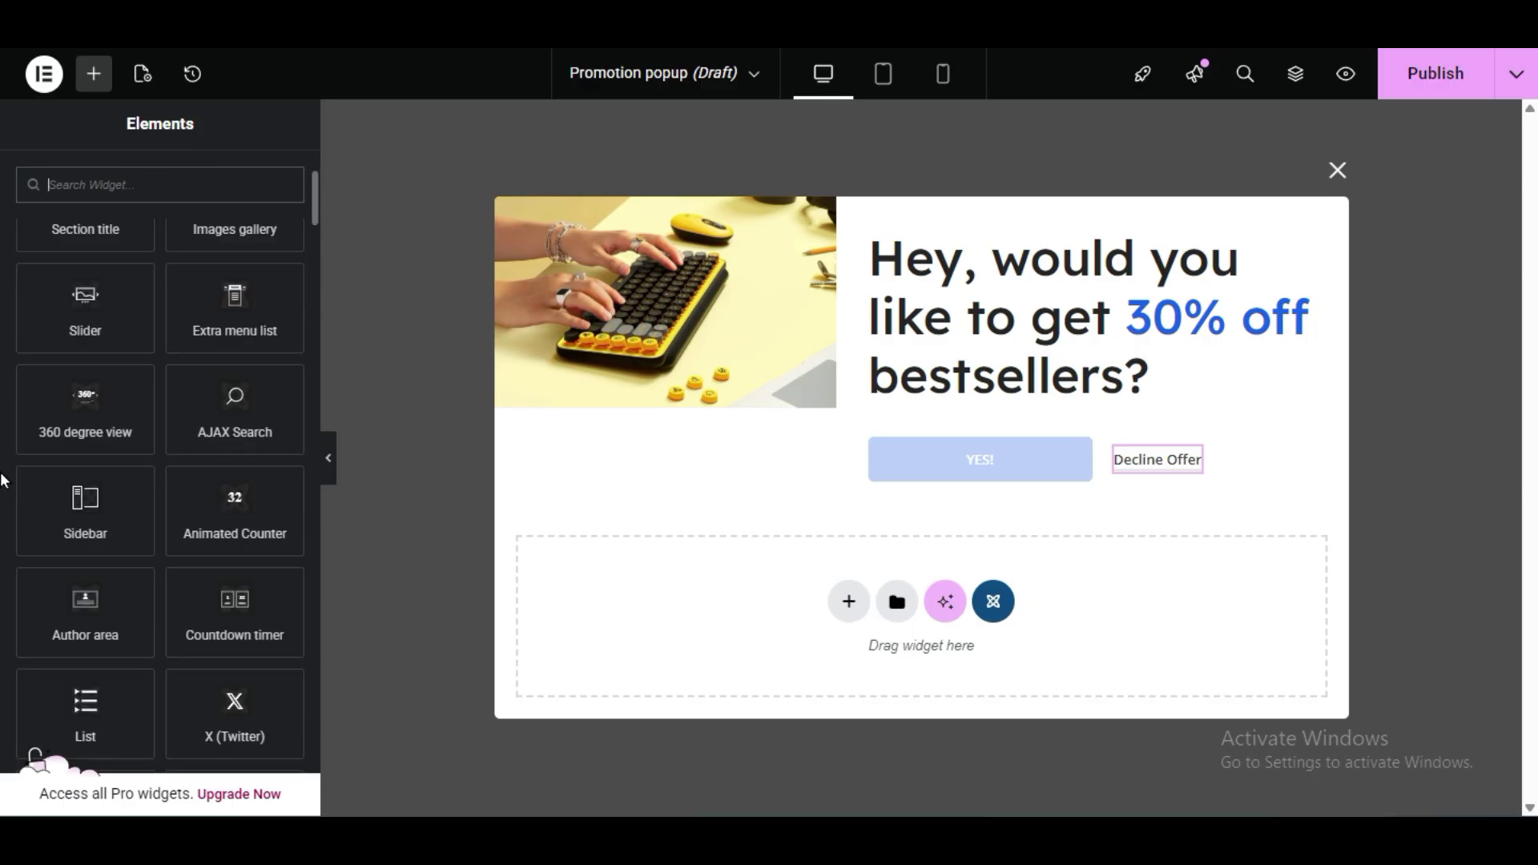
scroll(4, 480, "down", 2)
scroll(4, 481, "up", 5)
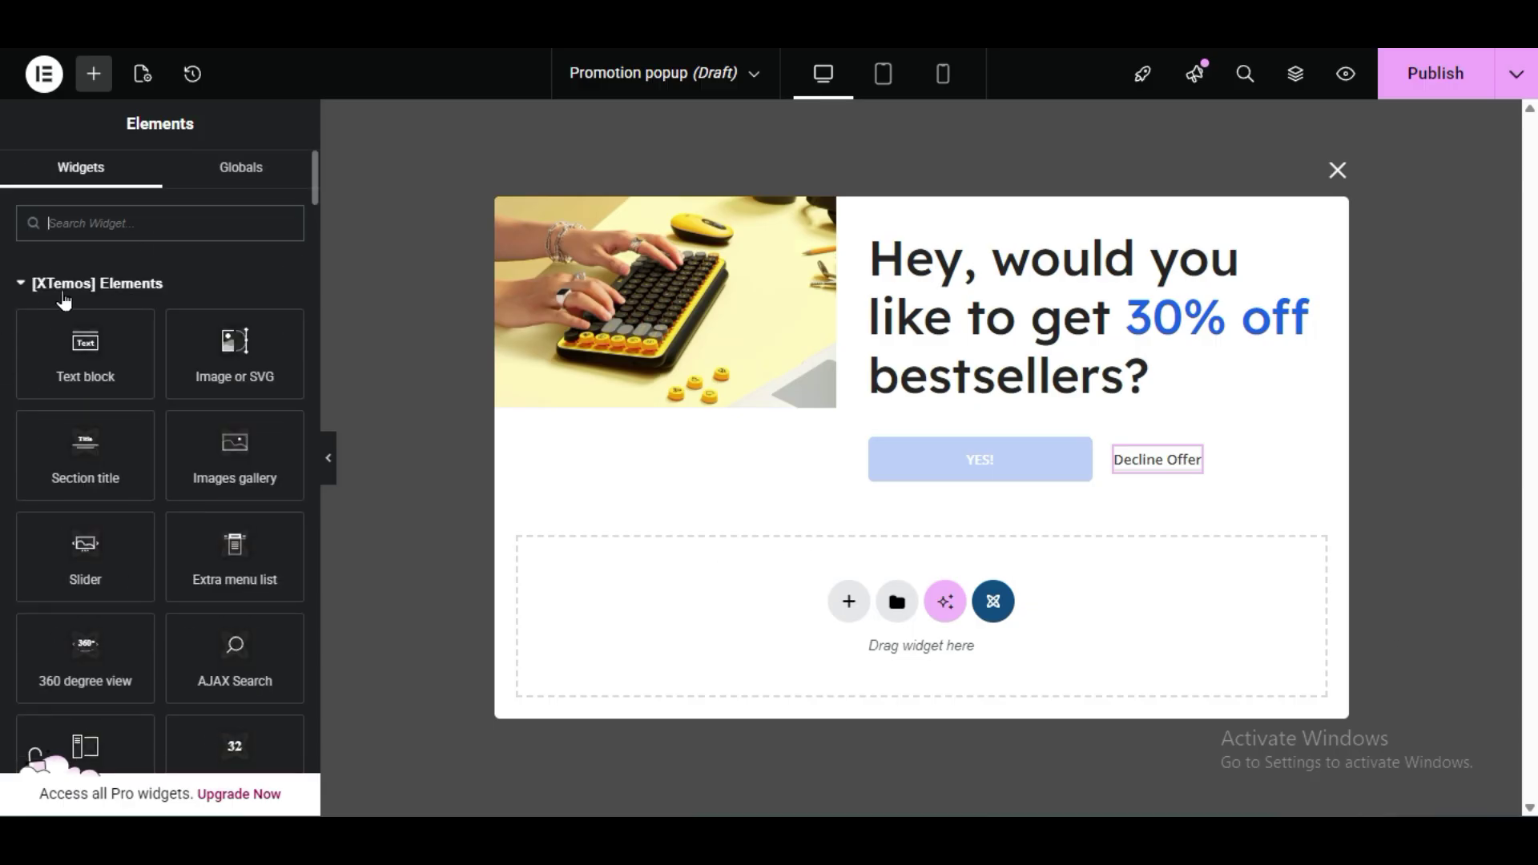
scroll(2, 460, "down", 6)
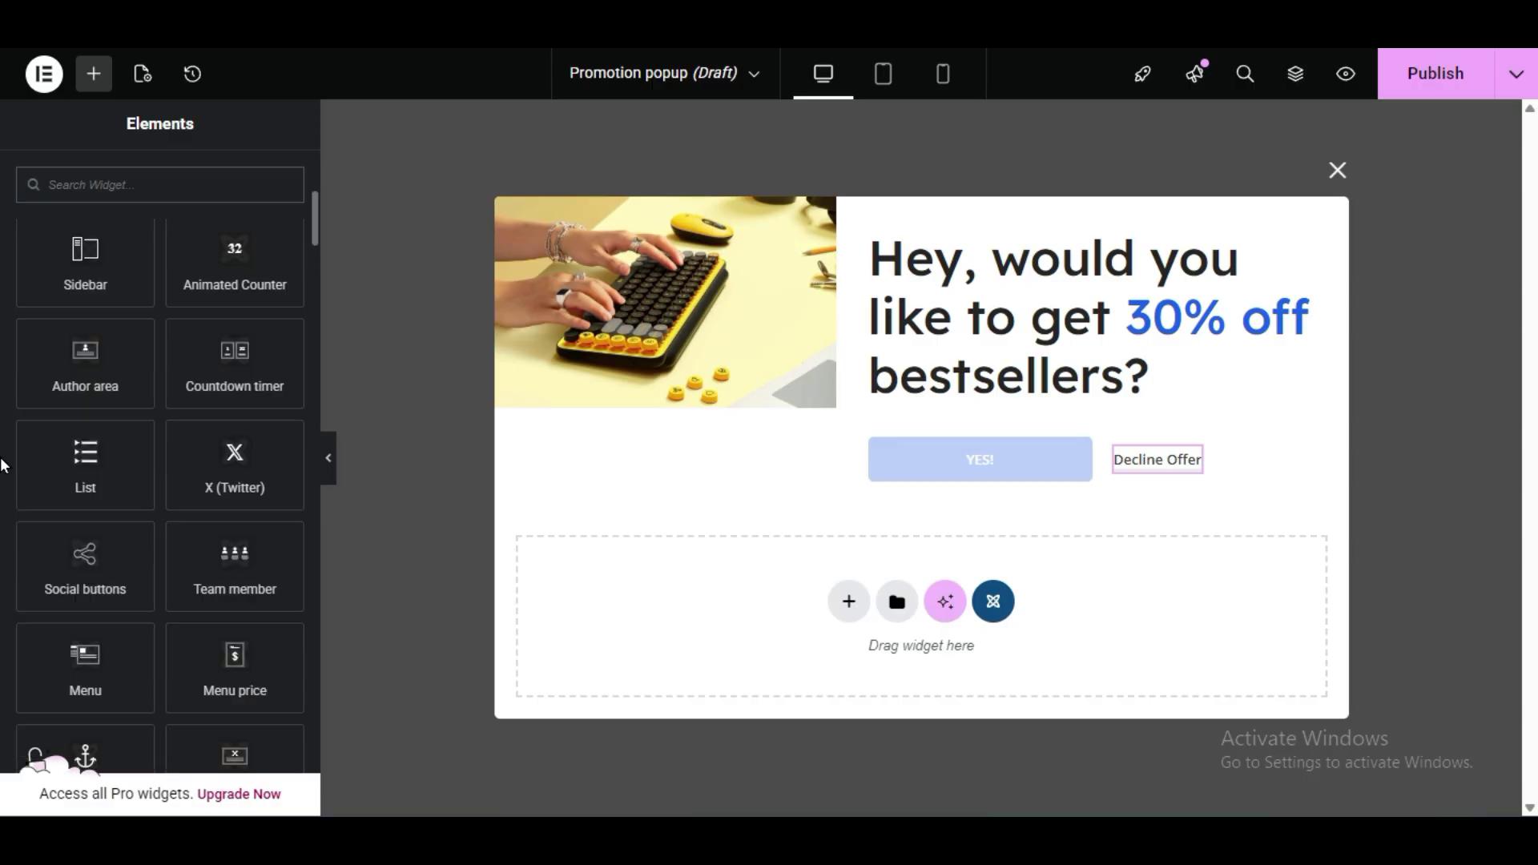
scroll(2, 465, "down", 3)
scroll(3, 464, "up", 3)
scroll(2, 465, "down", 3)
scroll(2, 465, "up", 3)
left_click_drag(237, 355, 1094, 389)
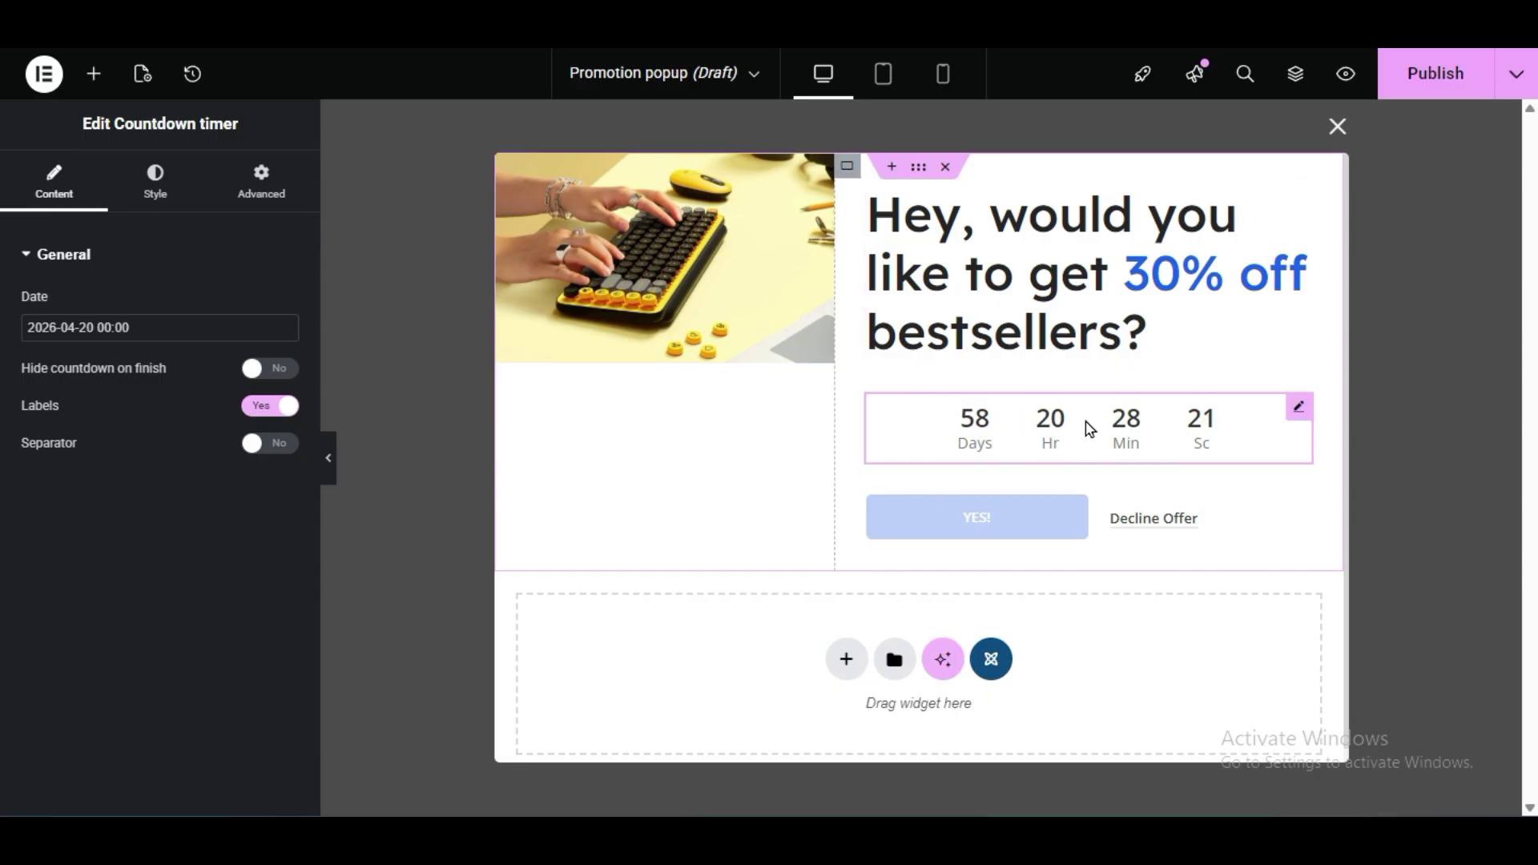
Search the widgets for "co" and place a Contact form 7 widget below the promotion section of the popup
left_click(93, 73)
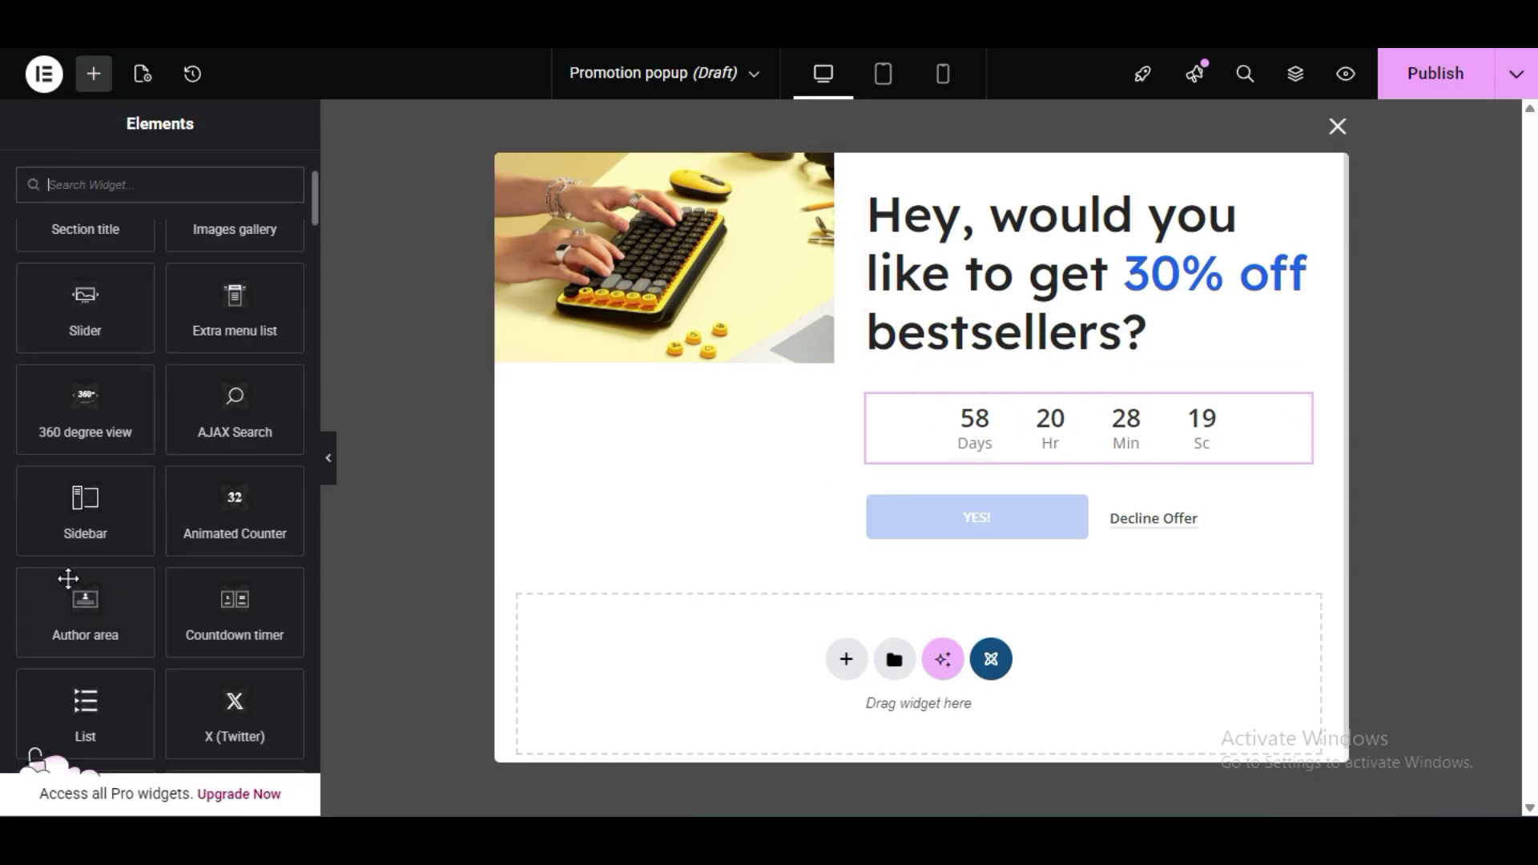
scroll(16, 617, "down", 10)
scroll(12, 635, "down", 3)
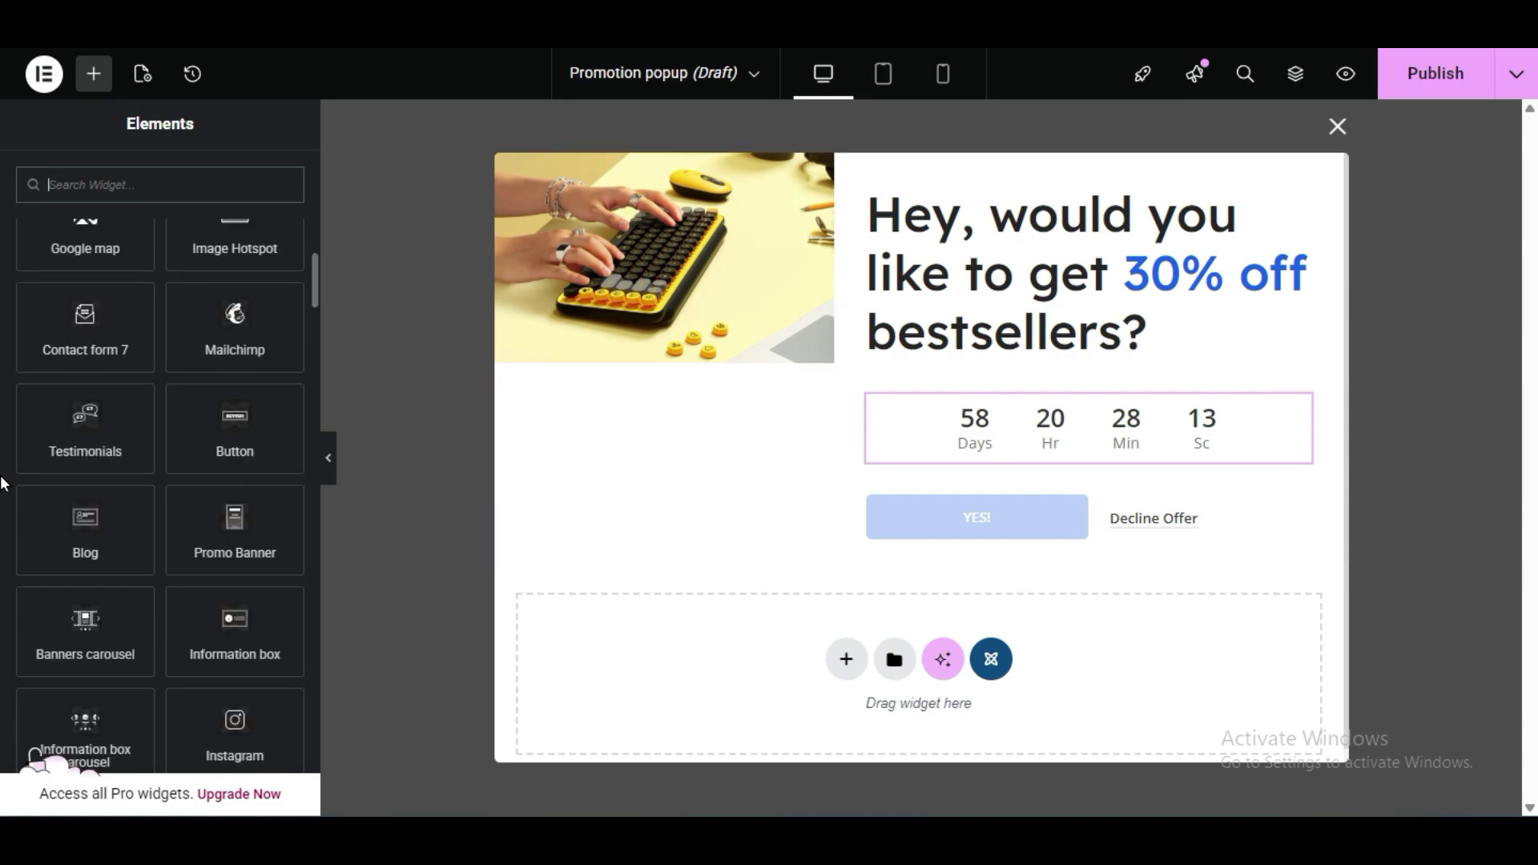
scroll(2, 483, "down", 6)
scroll(2, 483, "down", 9)
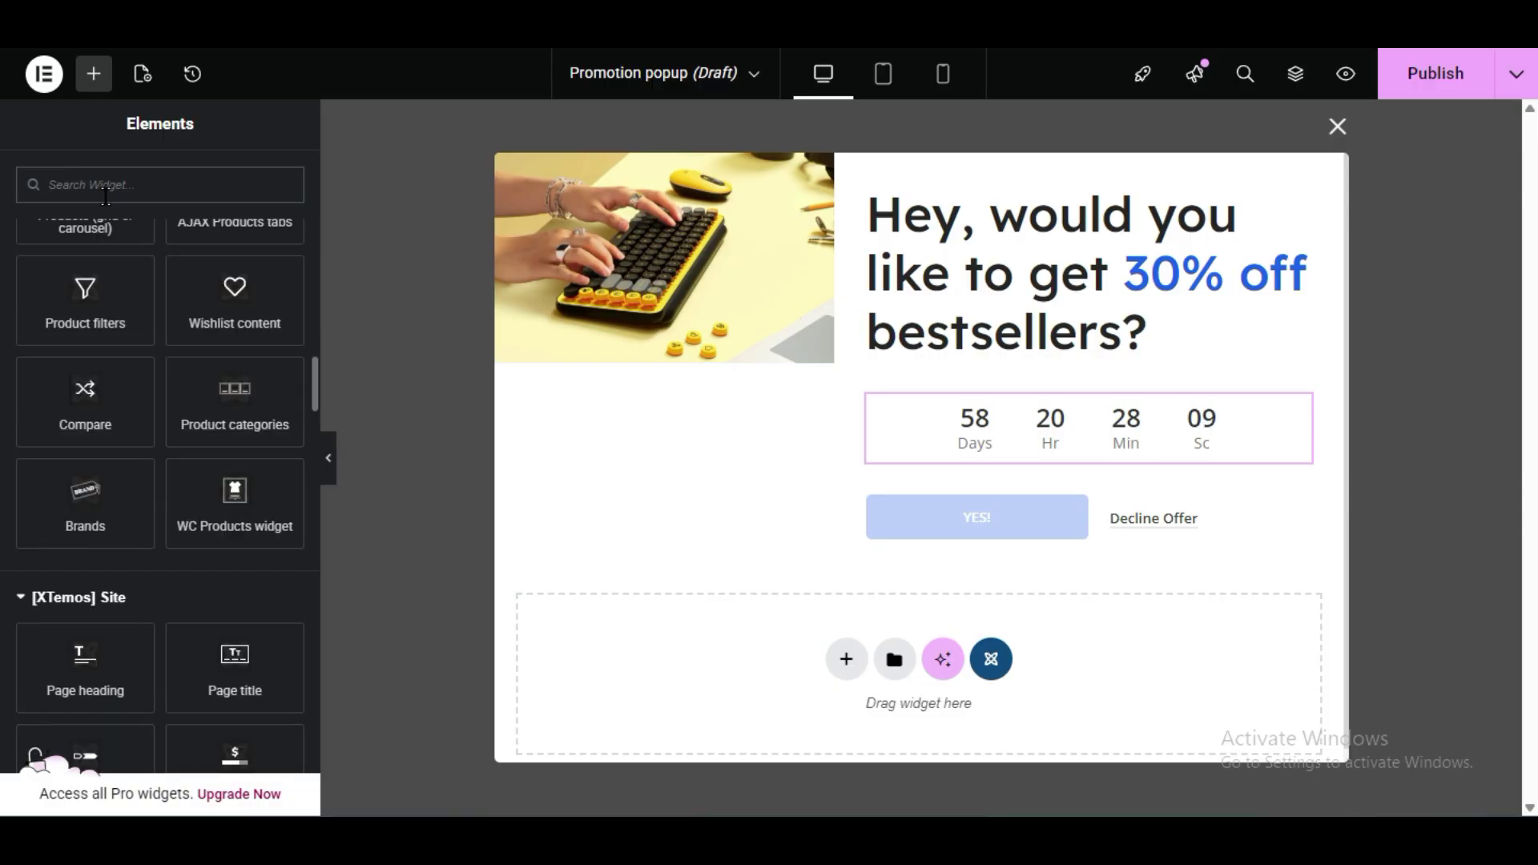
type("co")
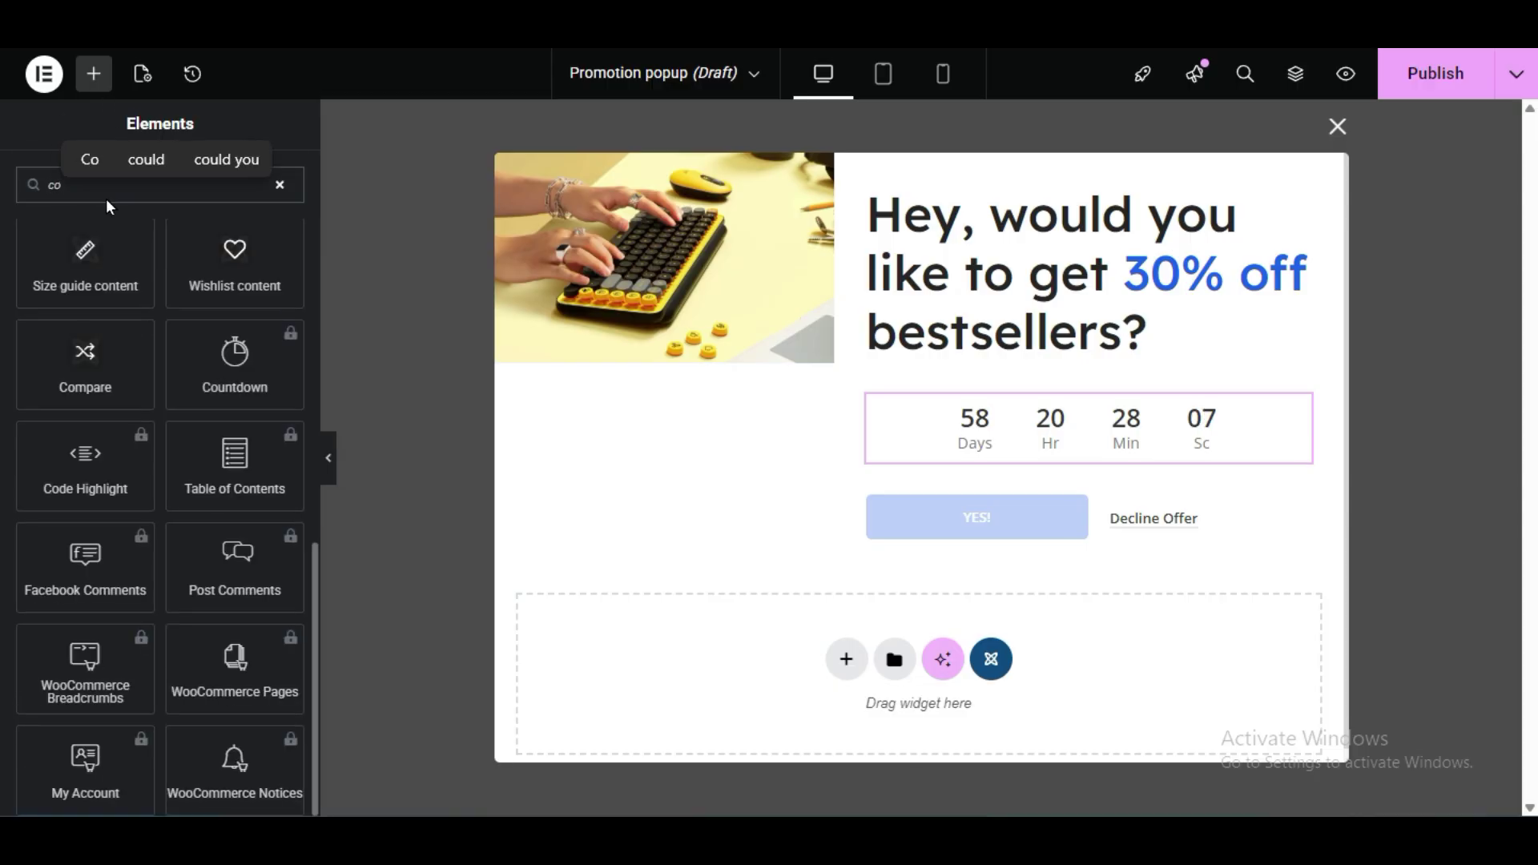
type("u")
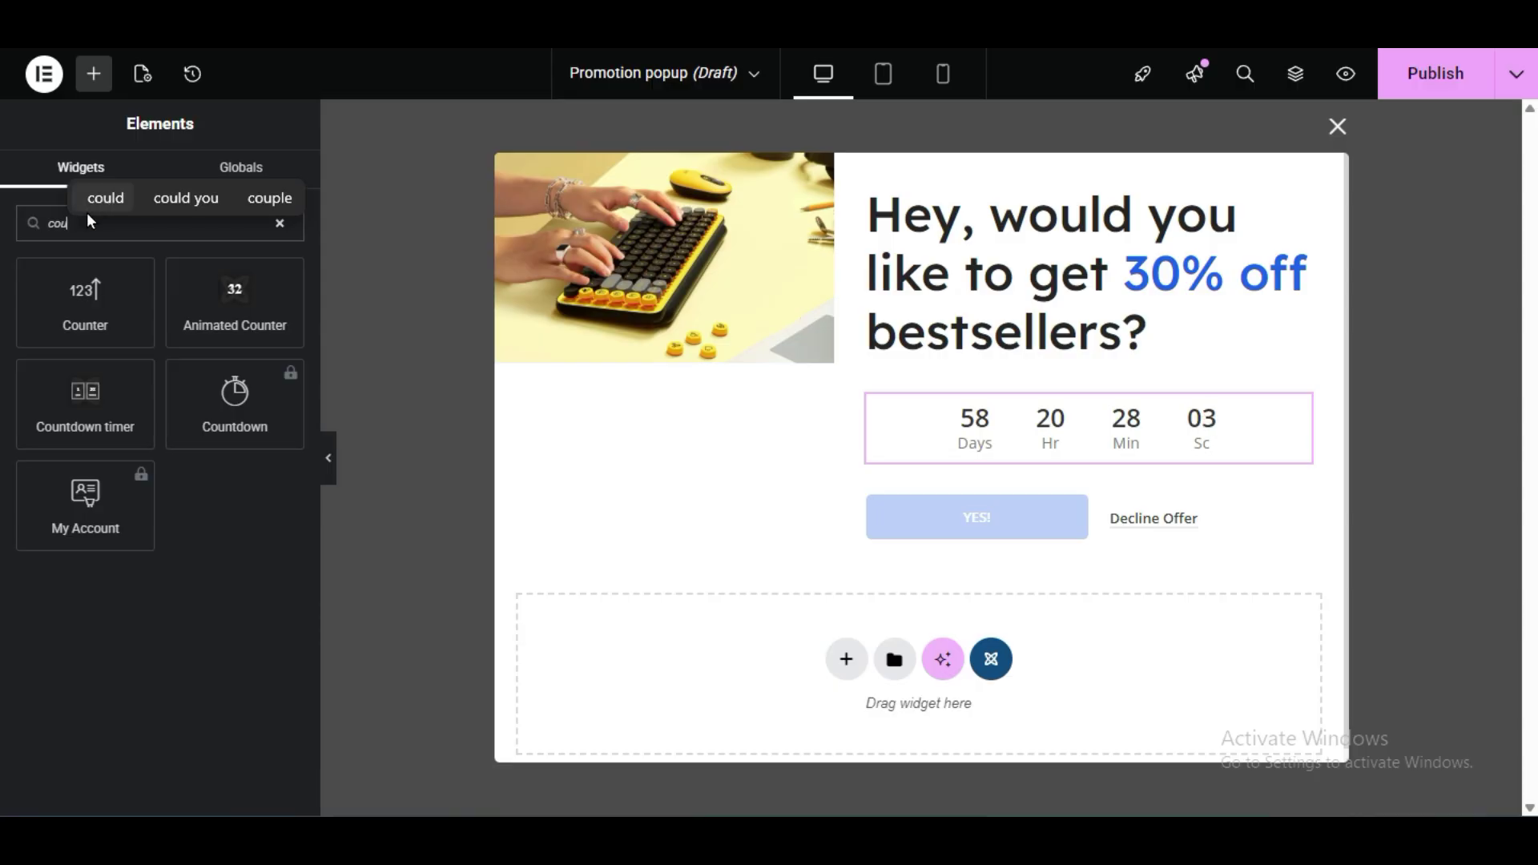
key("BackSpace")
scroll(3, 628, "down", 5)
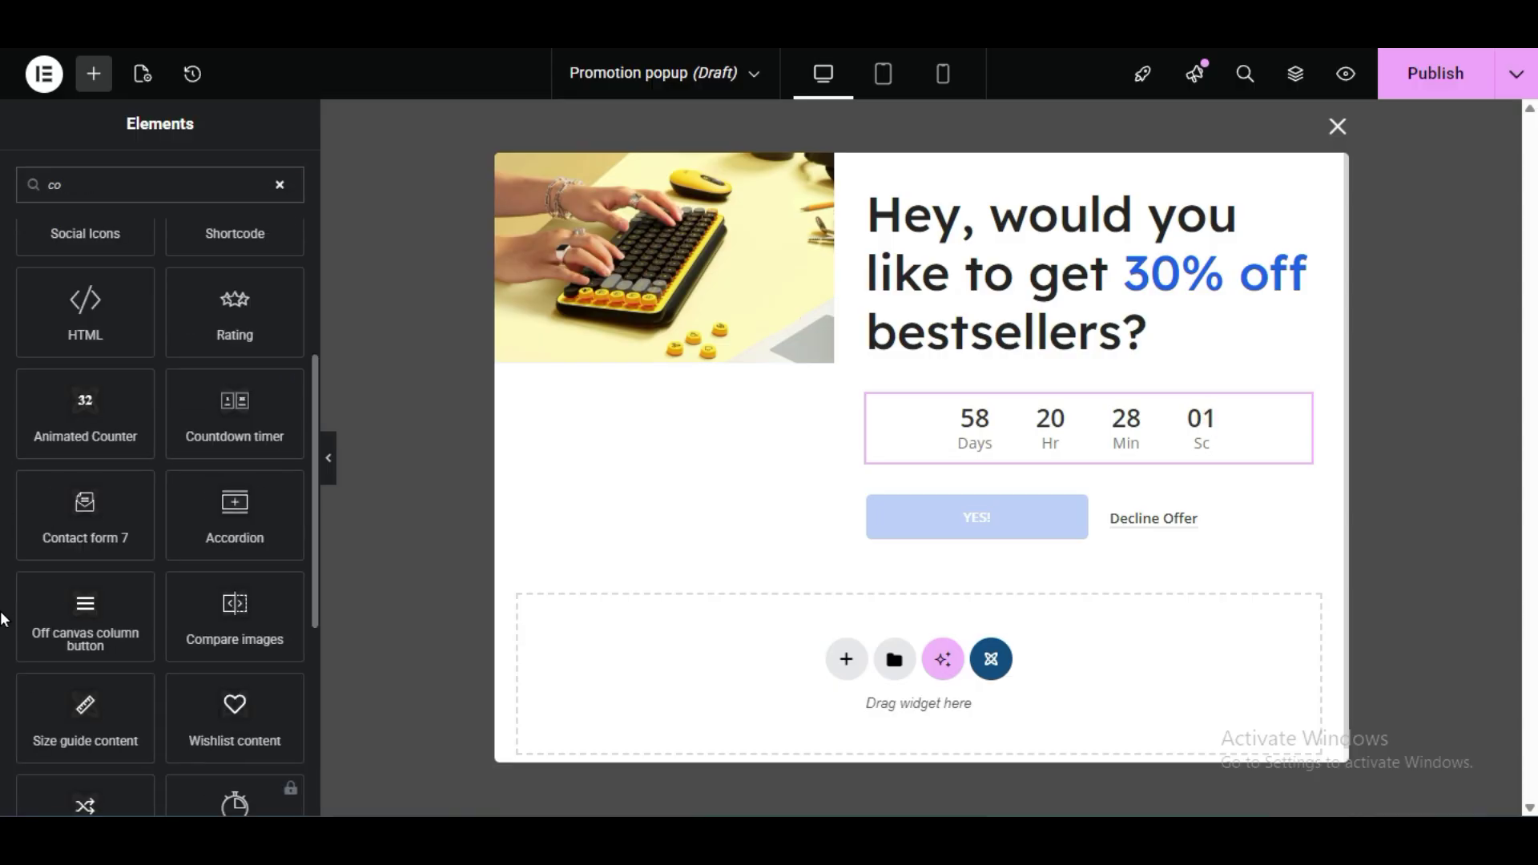
scroll(3, 620, "down", 3)
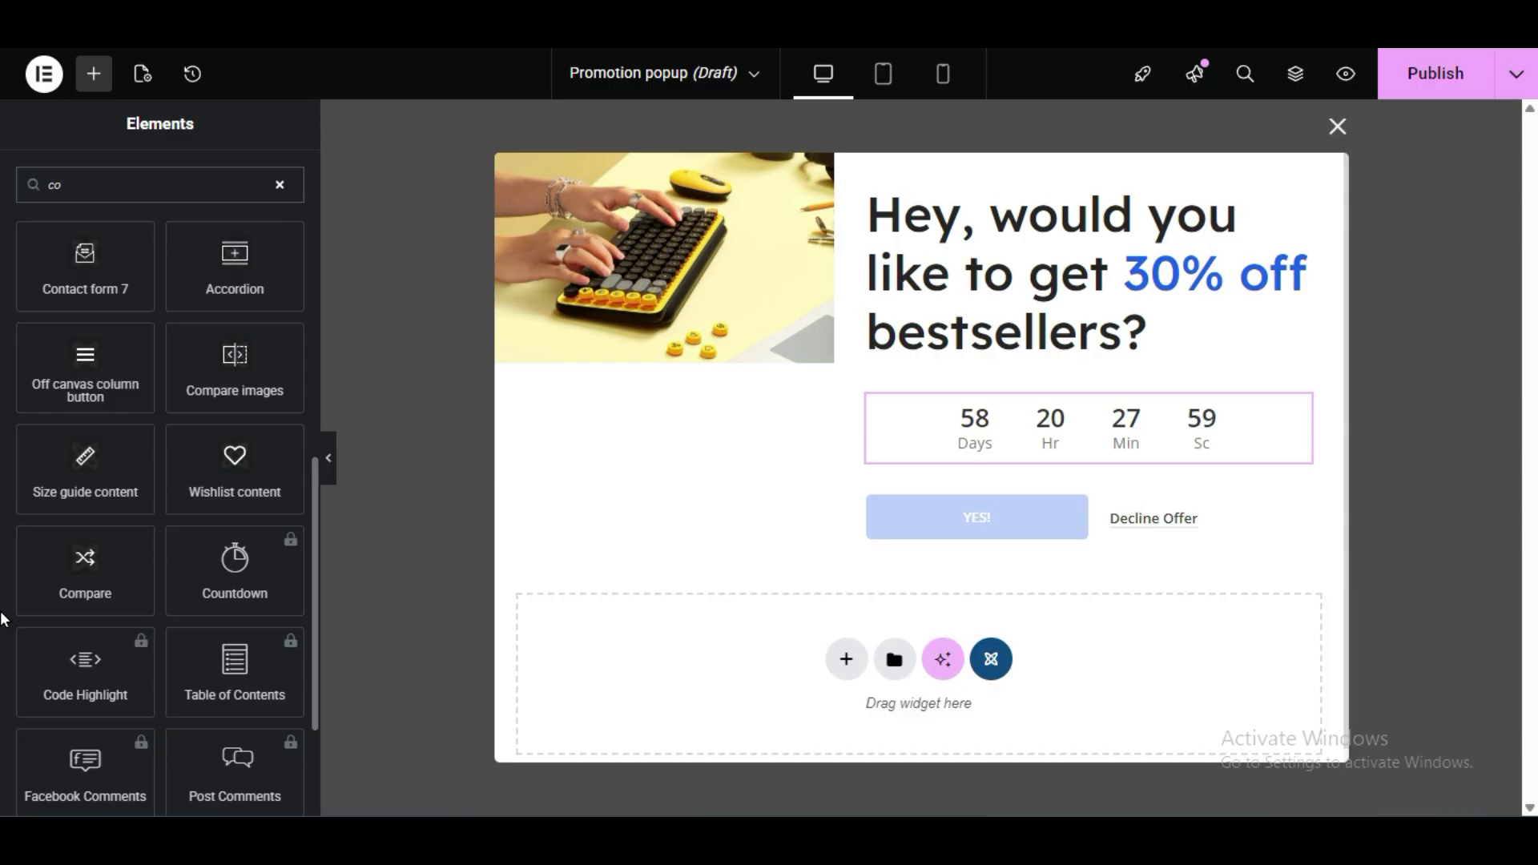
scroll(3, 619, "down", 2)
scroll(3, 619, "up", 5)
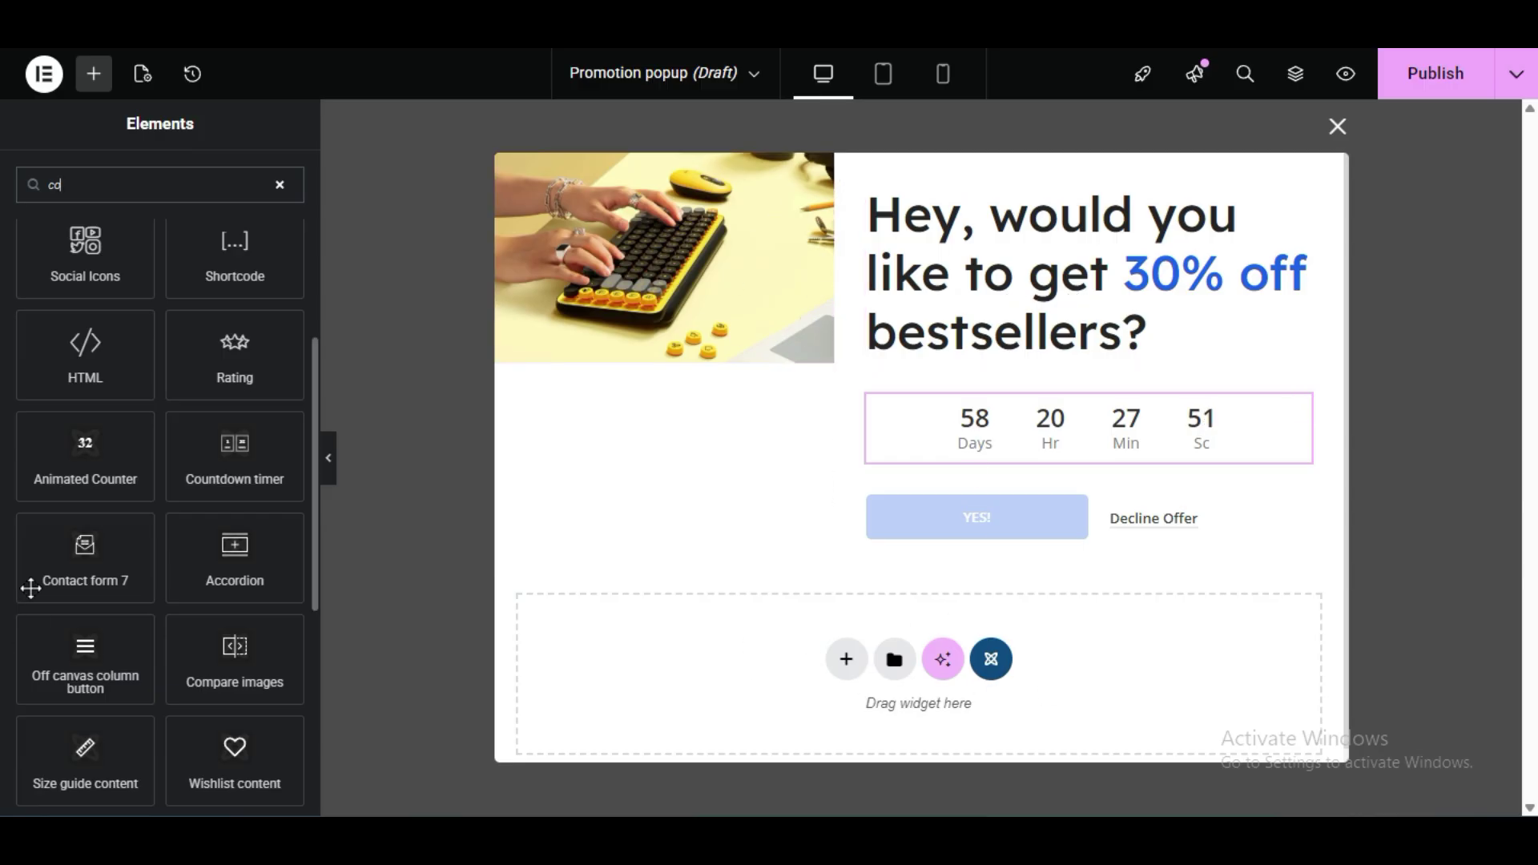
left_click_drag(56, 571, 761, 676)
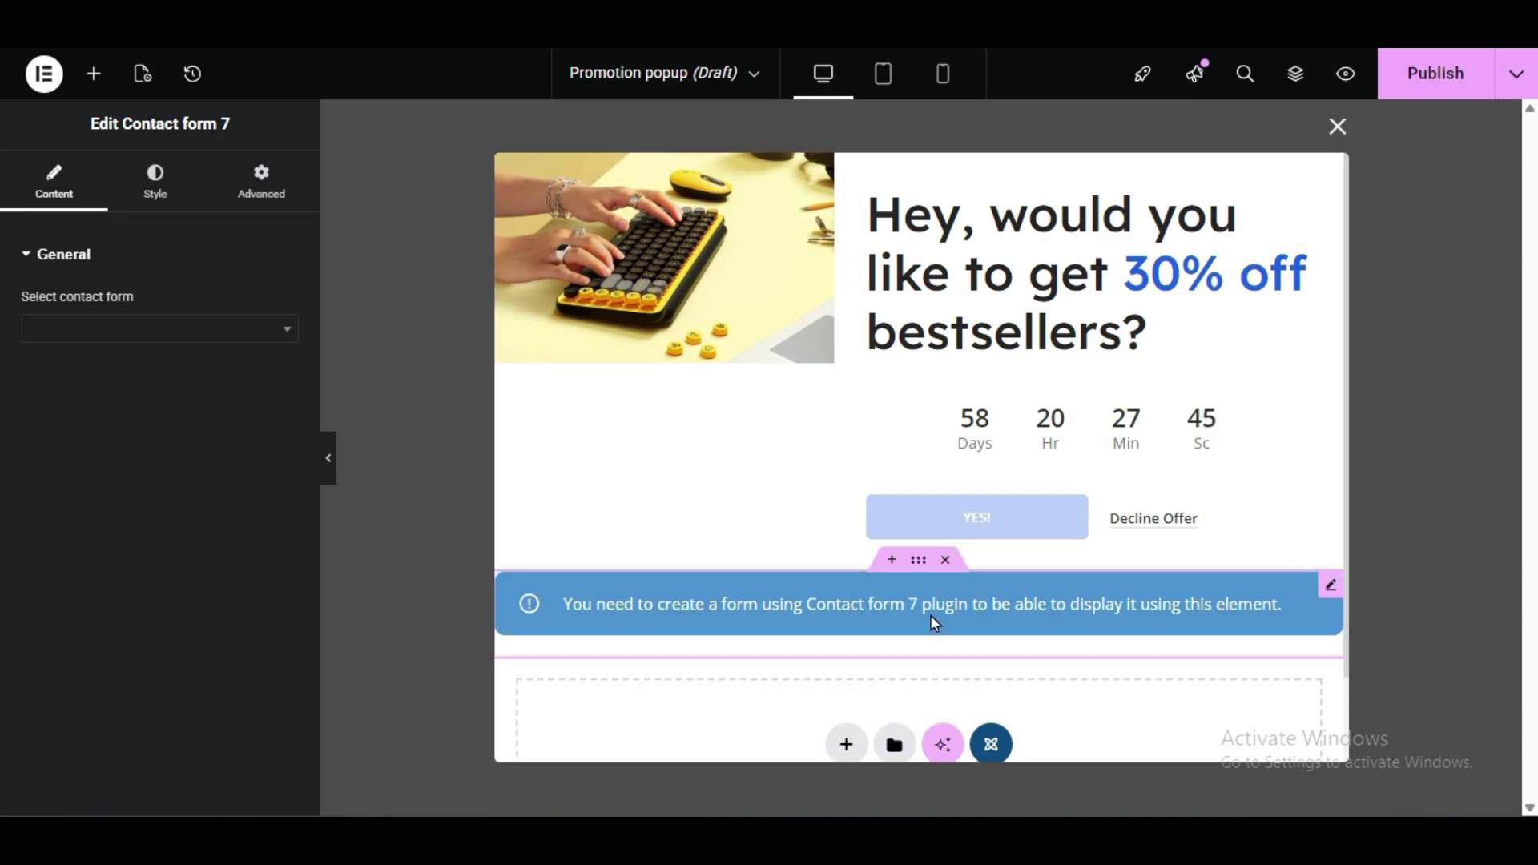
Set the form shown by the Contact form 7 widget to Contact form 1
scroll(930, 614, "down", 1)
left_click(161, 326)
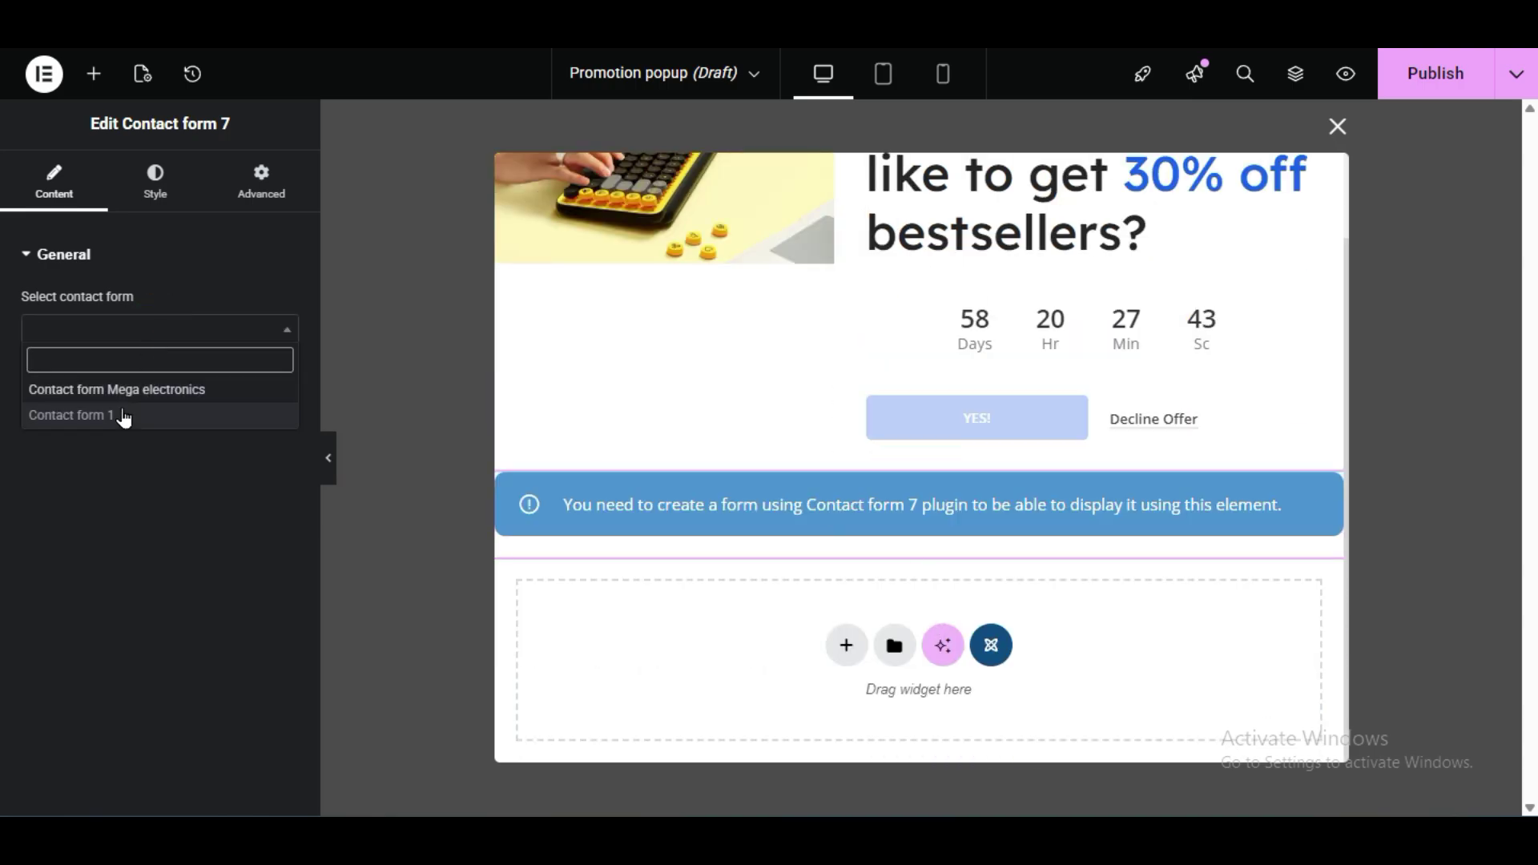
left_click(124, 416)
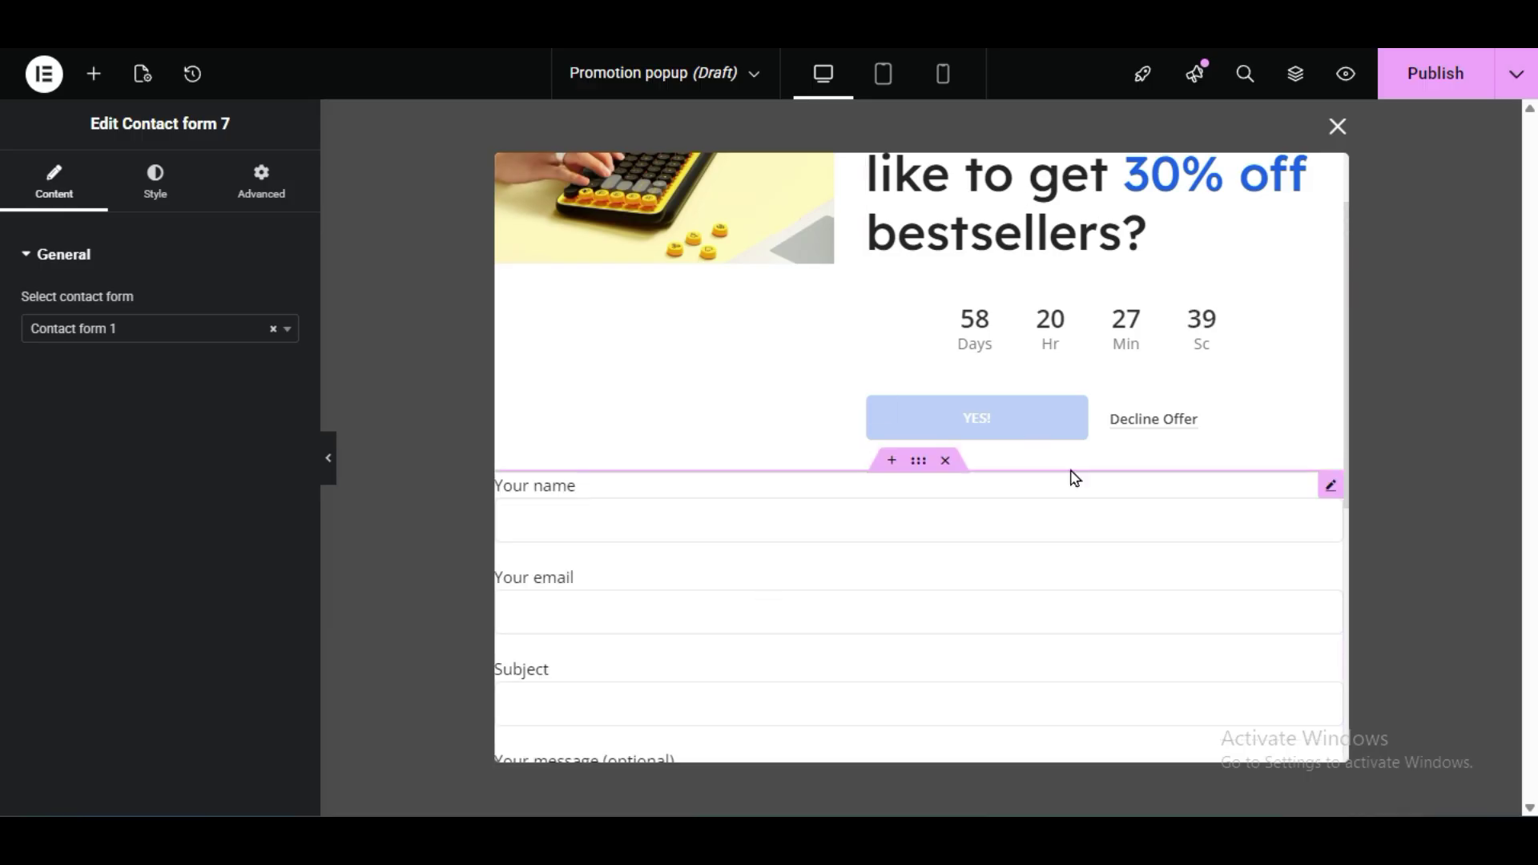
Delete the Contact form 7 widget from the popup
scroll(975, 609, "down", 5)
scroll(975, 625, "up", 5)
right_click(1065, 587)
left_click(1116, 787)
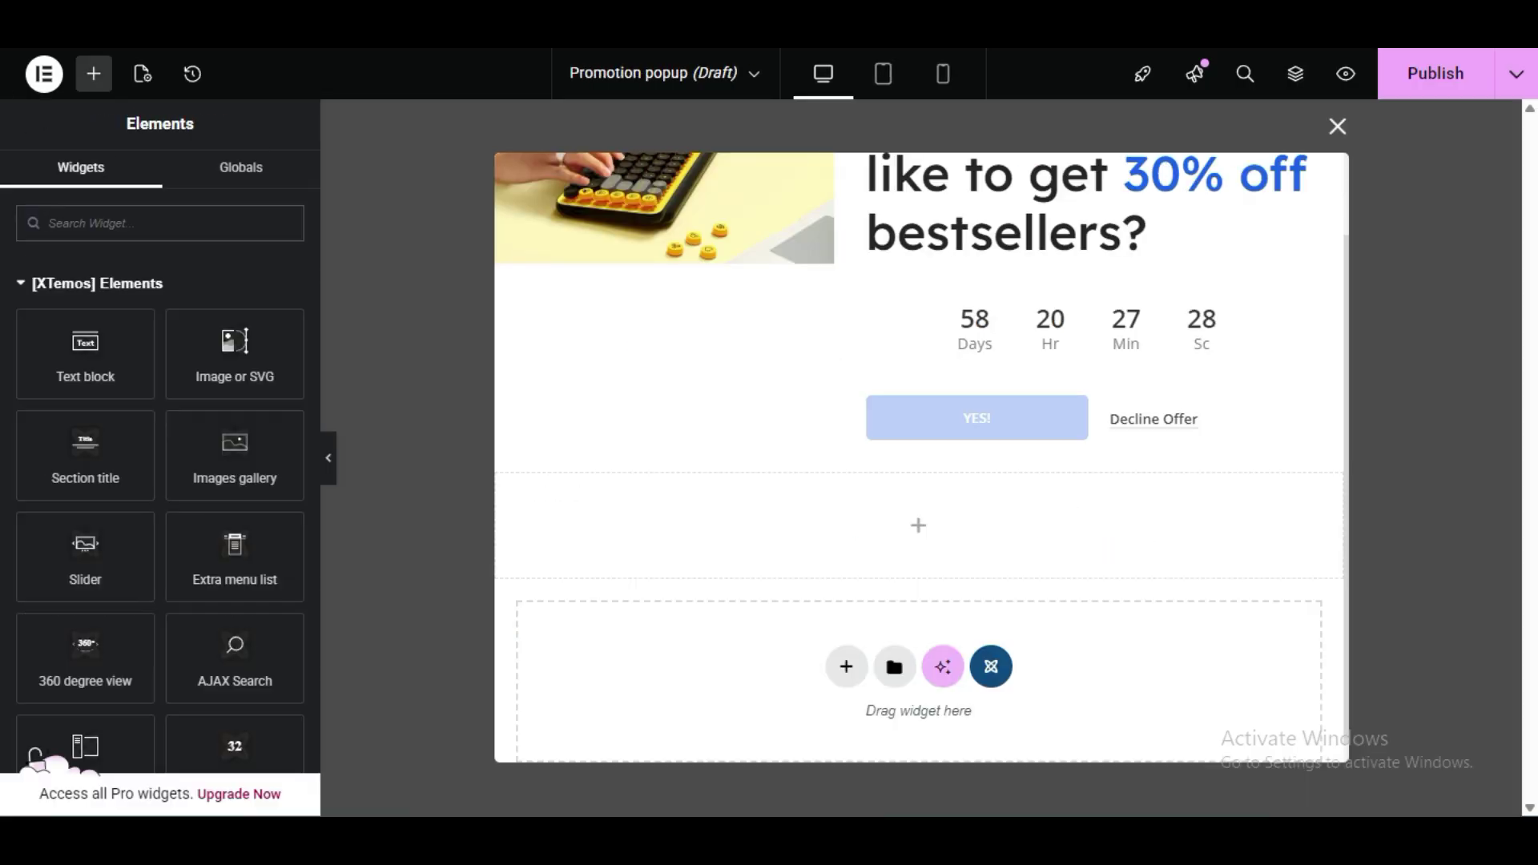
Leave the promotion popup's editor without saving, and create a Contact Form popup from the "Need help?" template
key("alt+Left")
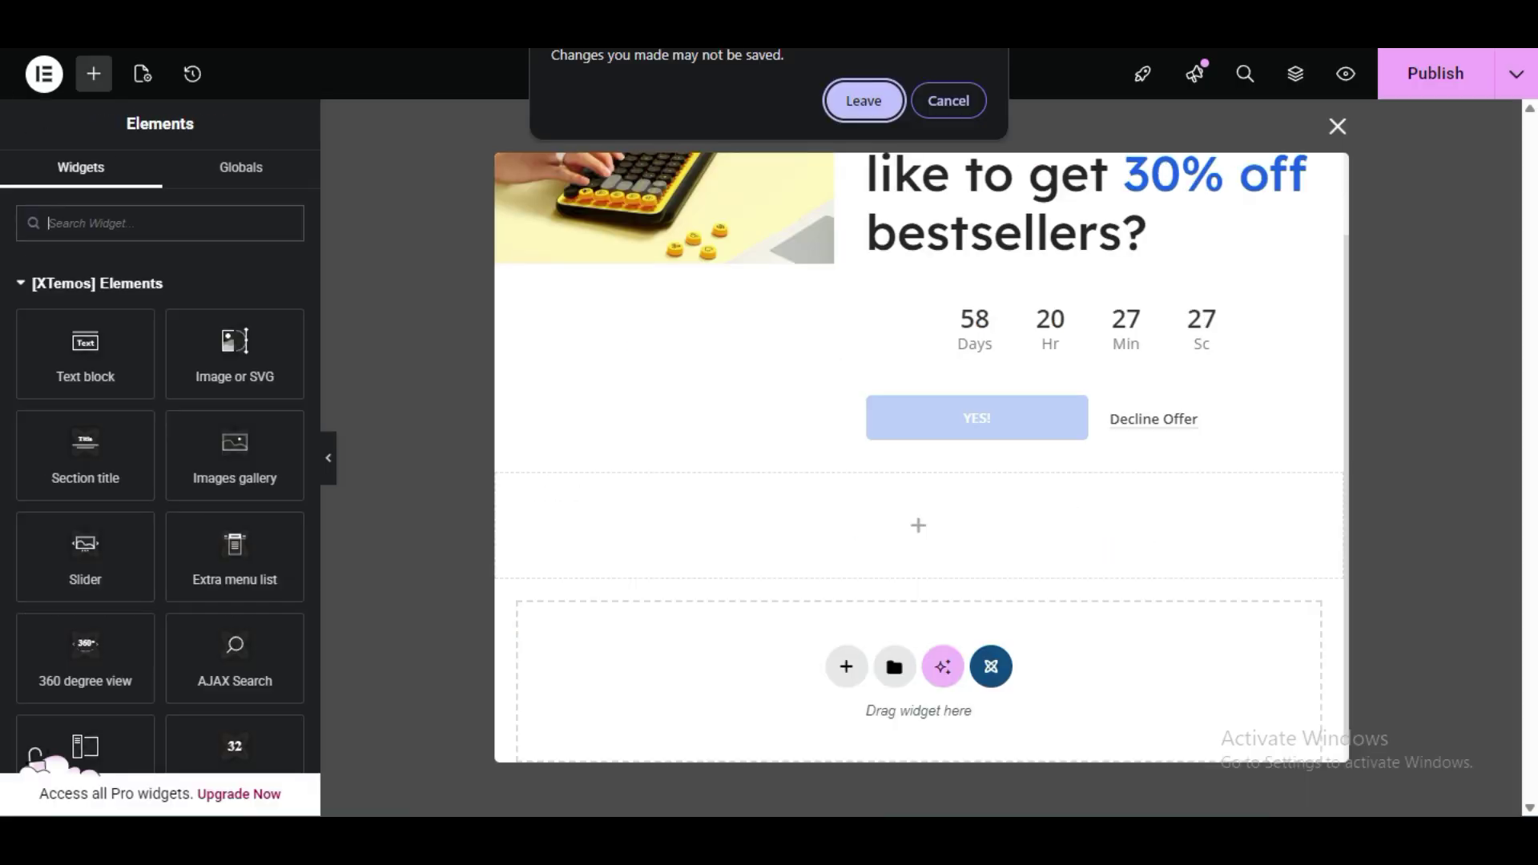
left_click(863, 101)
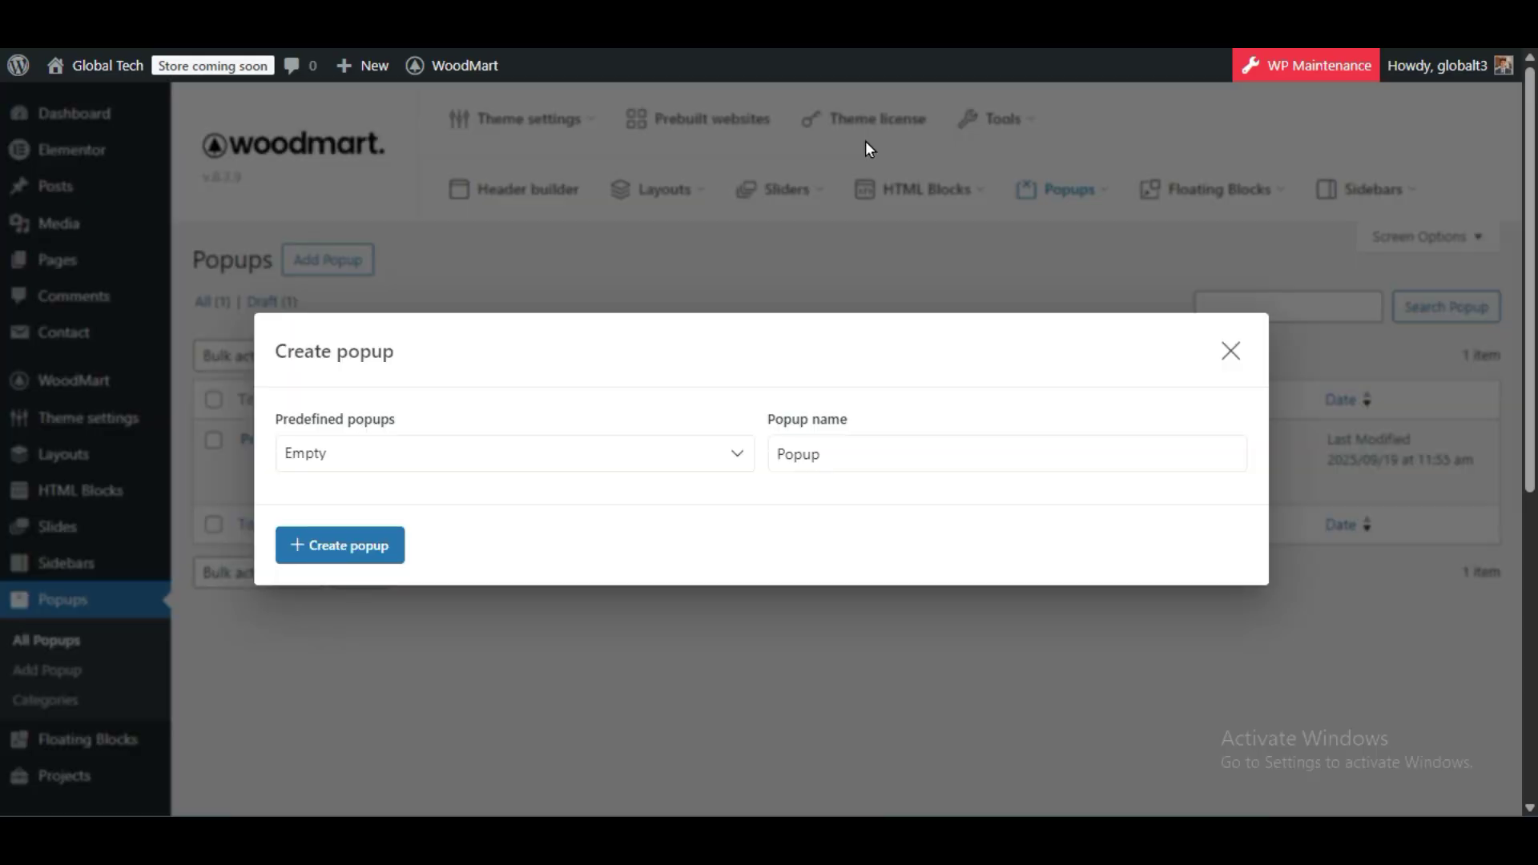
left_click(417, 456)
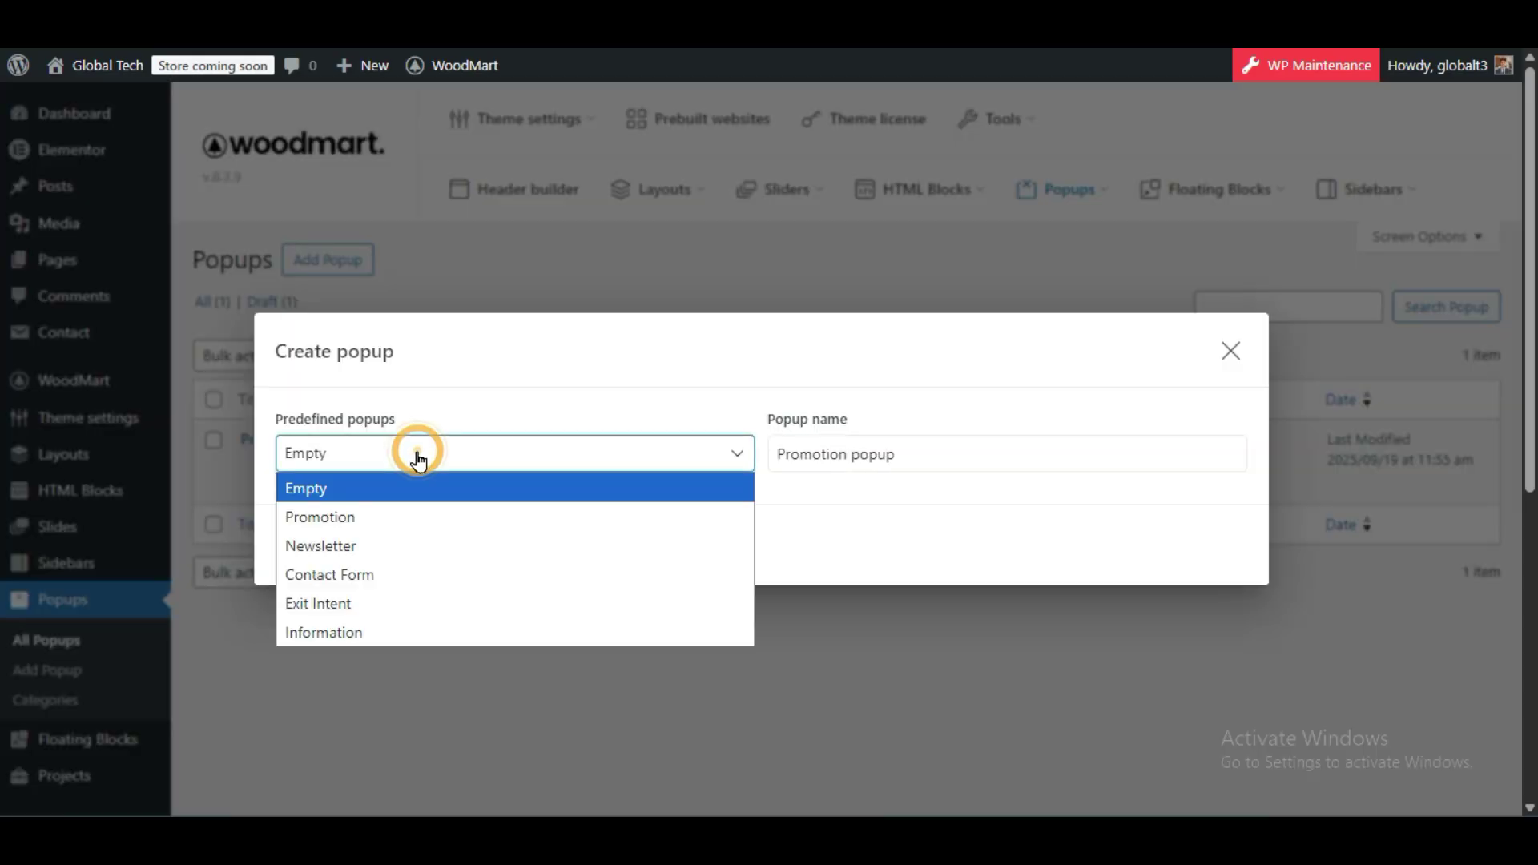
left_click(423, 577)
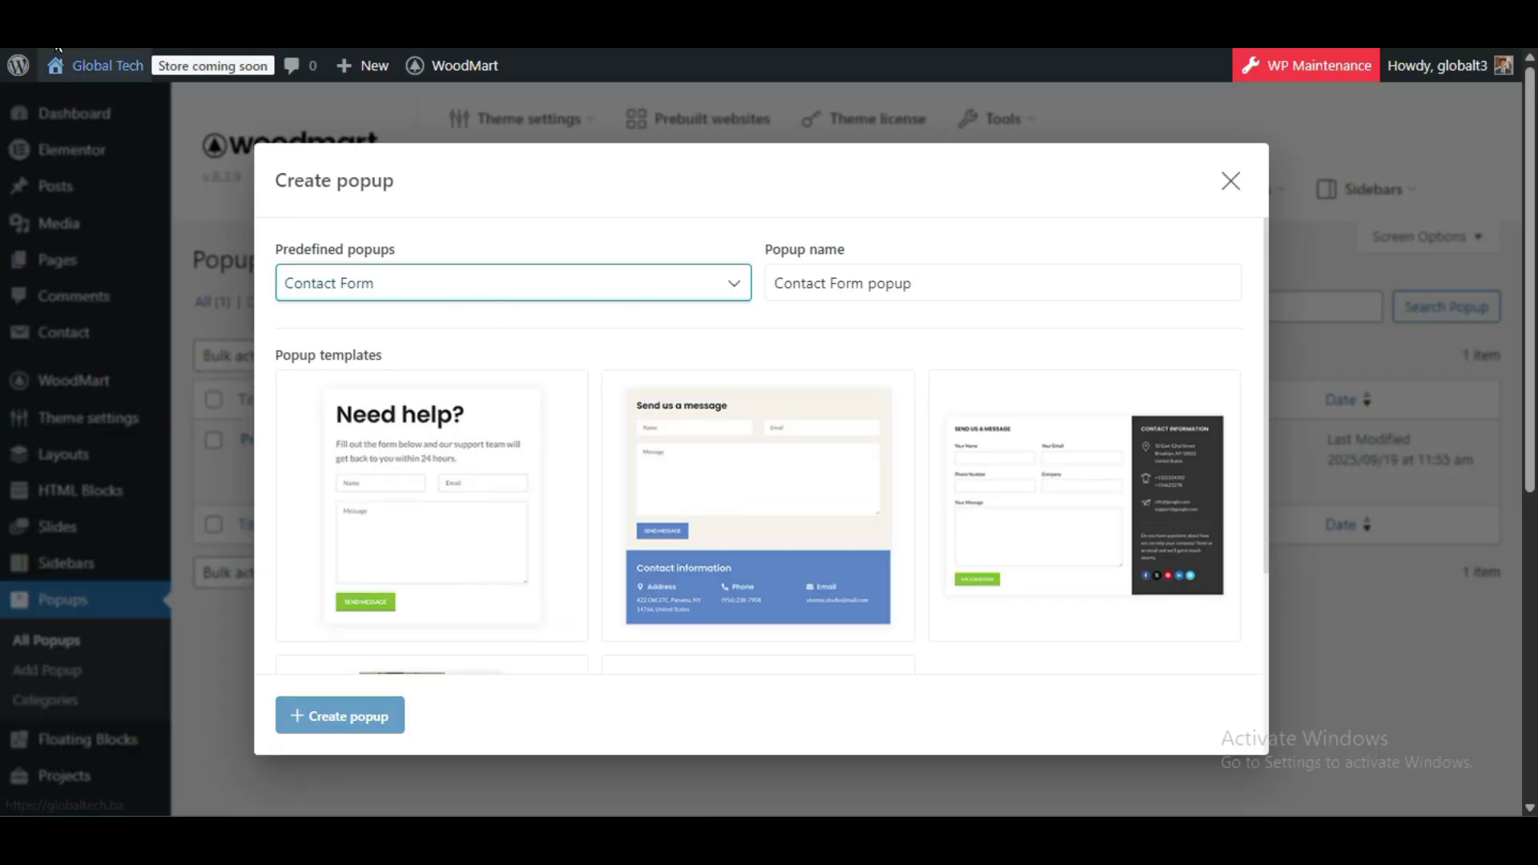
mouse_move(96, 66)
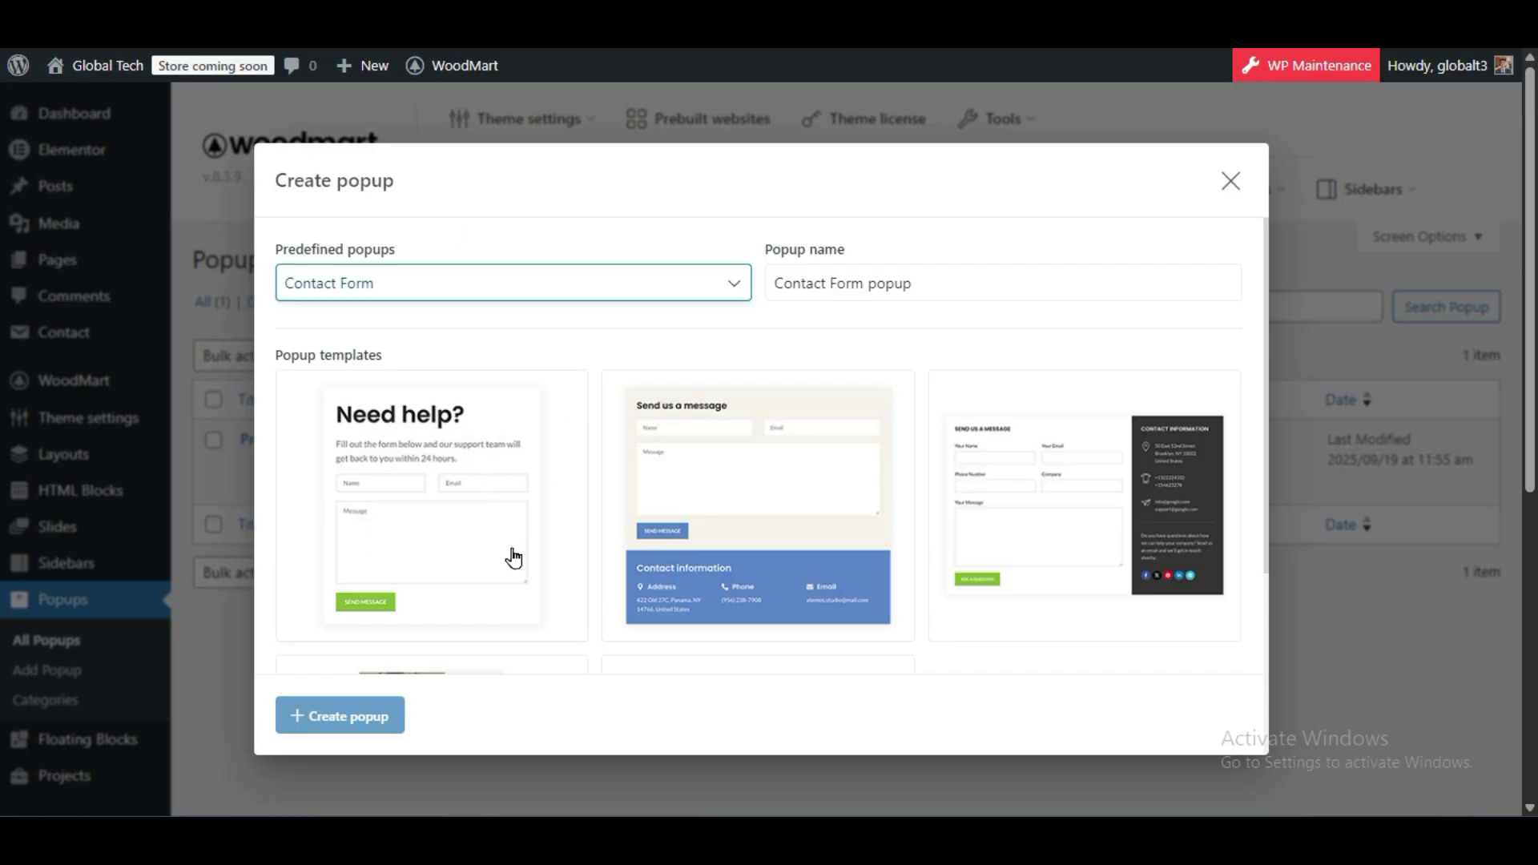
left_click(431, 494)
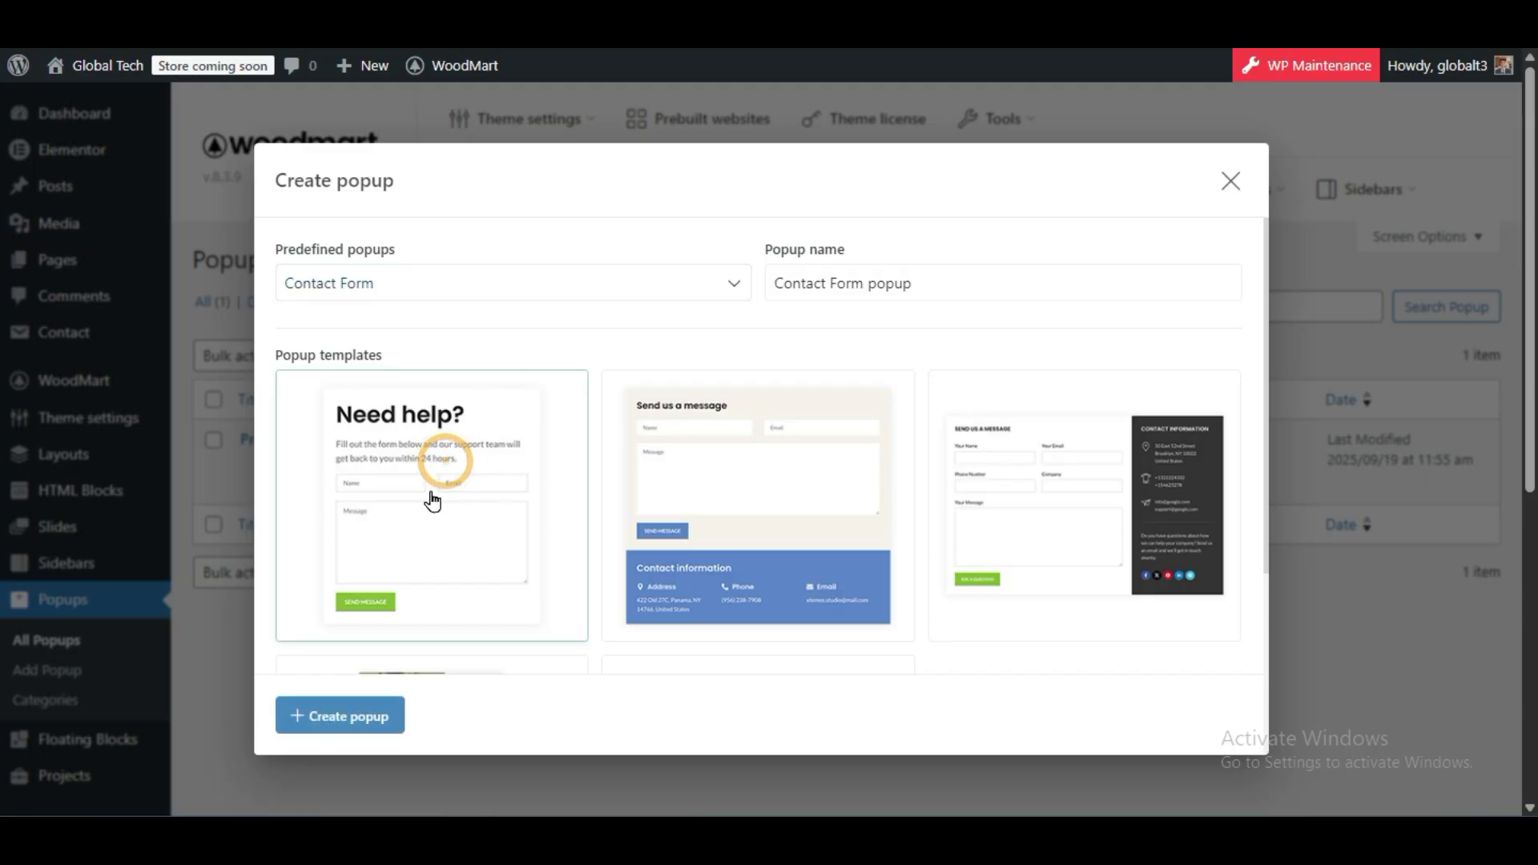
left_click(353, 718)
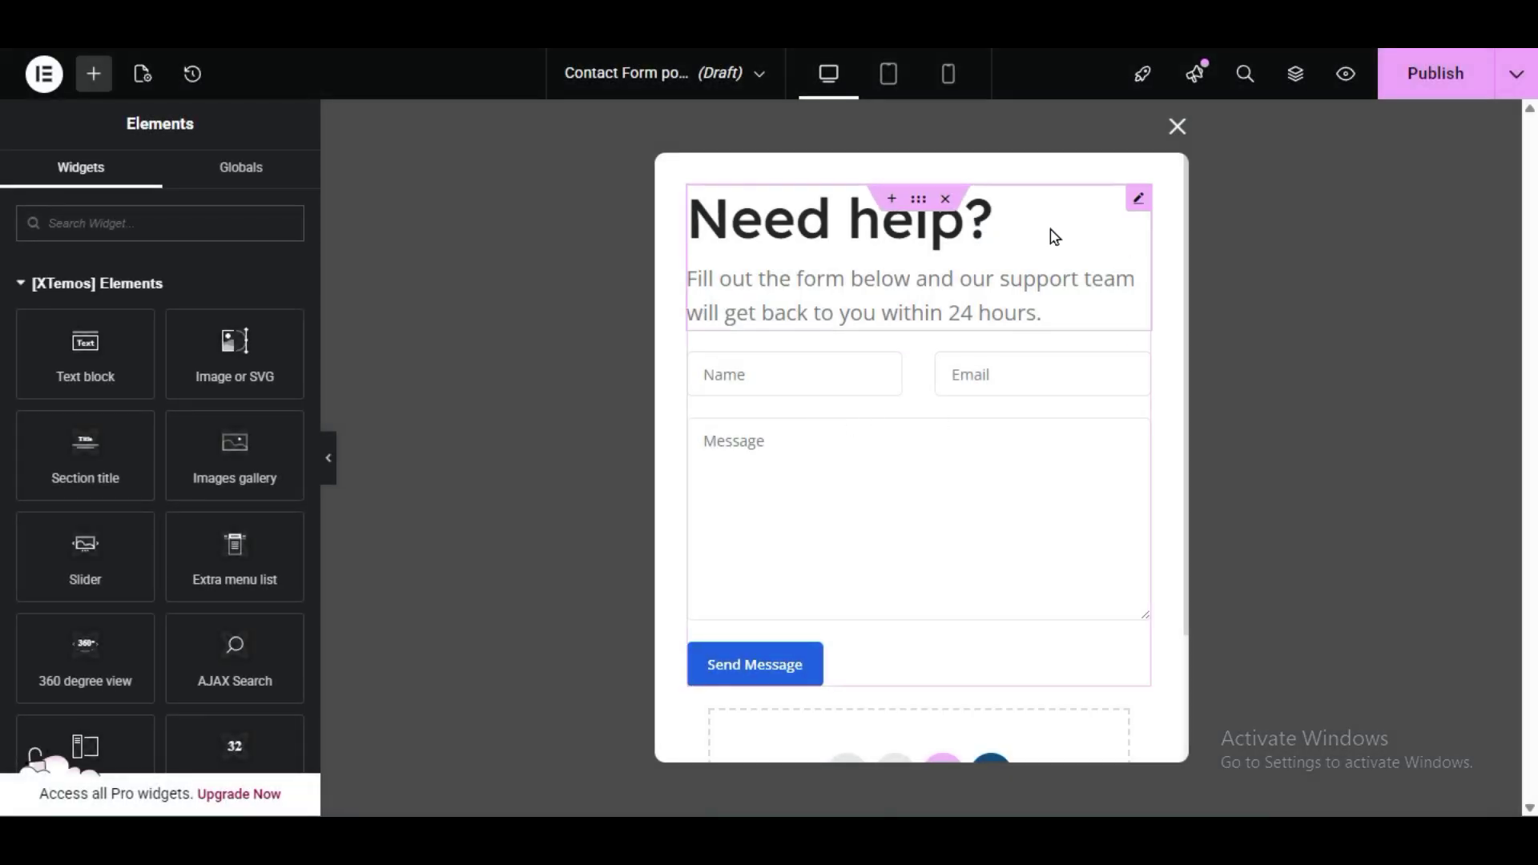
Examine the settings of the "Need help?" section title and the contact form below it
left_click(824, 302)
scroll(171, 697, "down", 3)
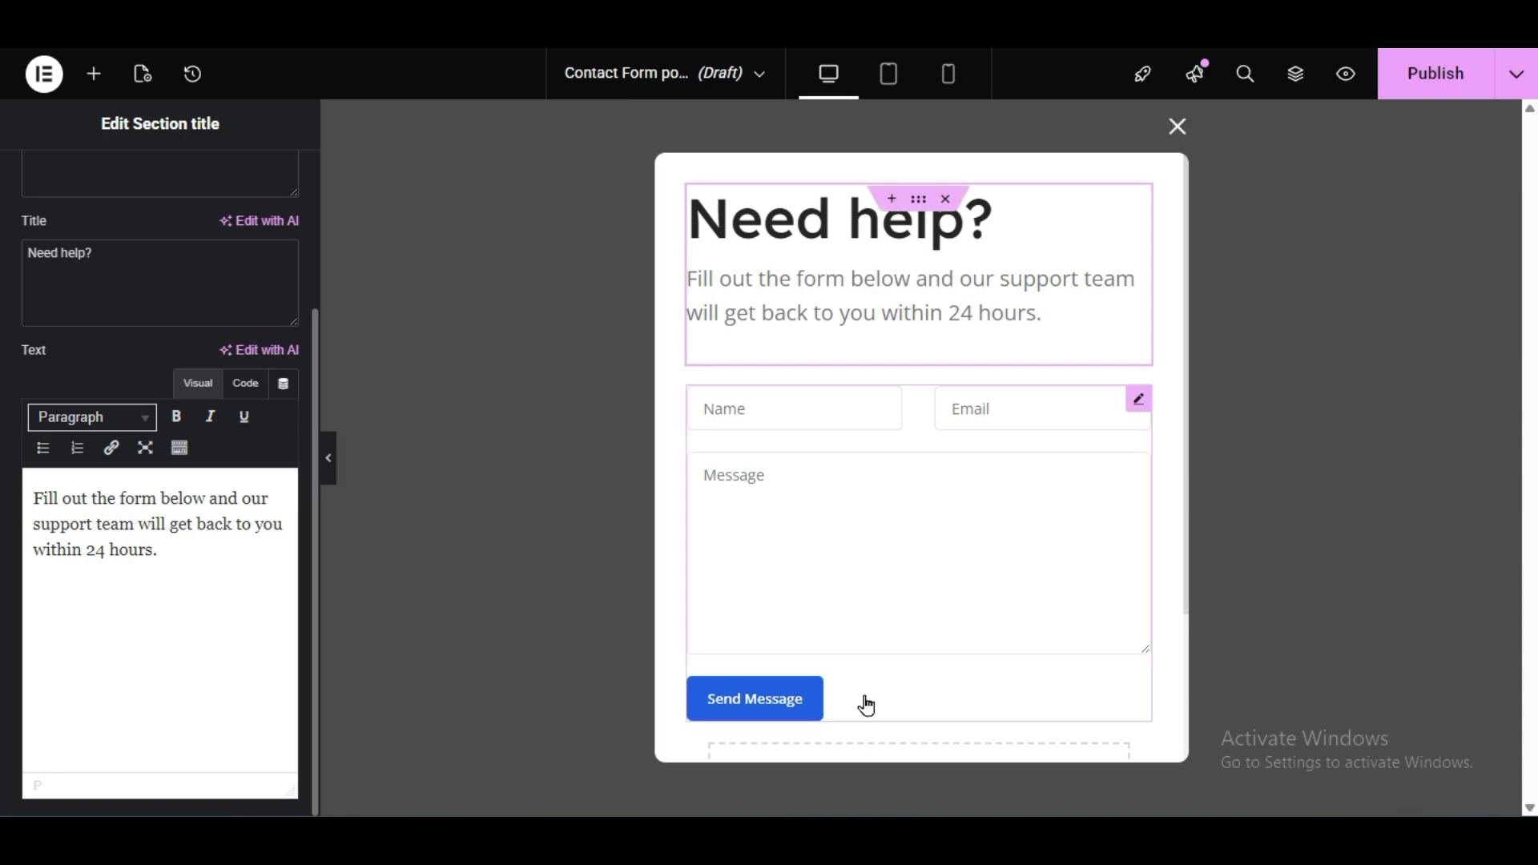
left_click(874, 475)
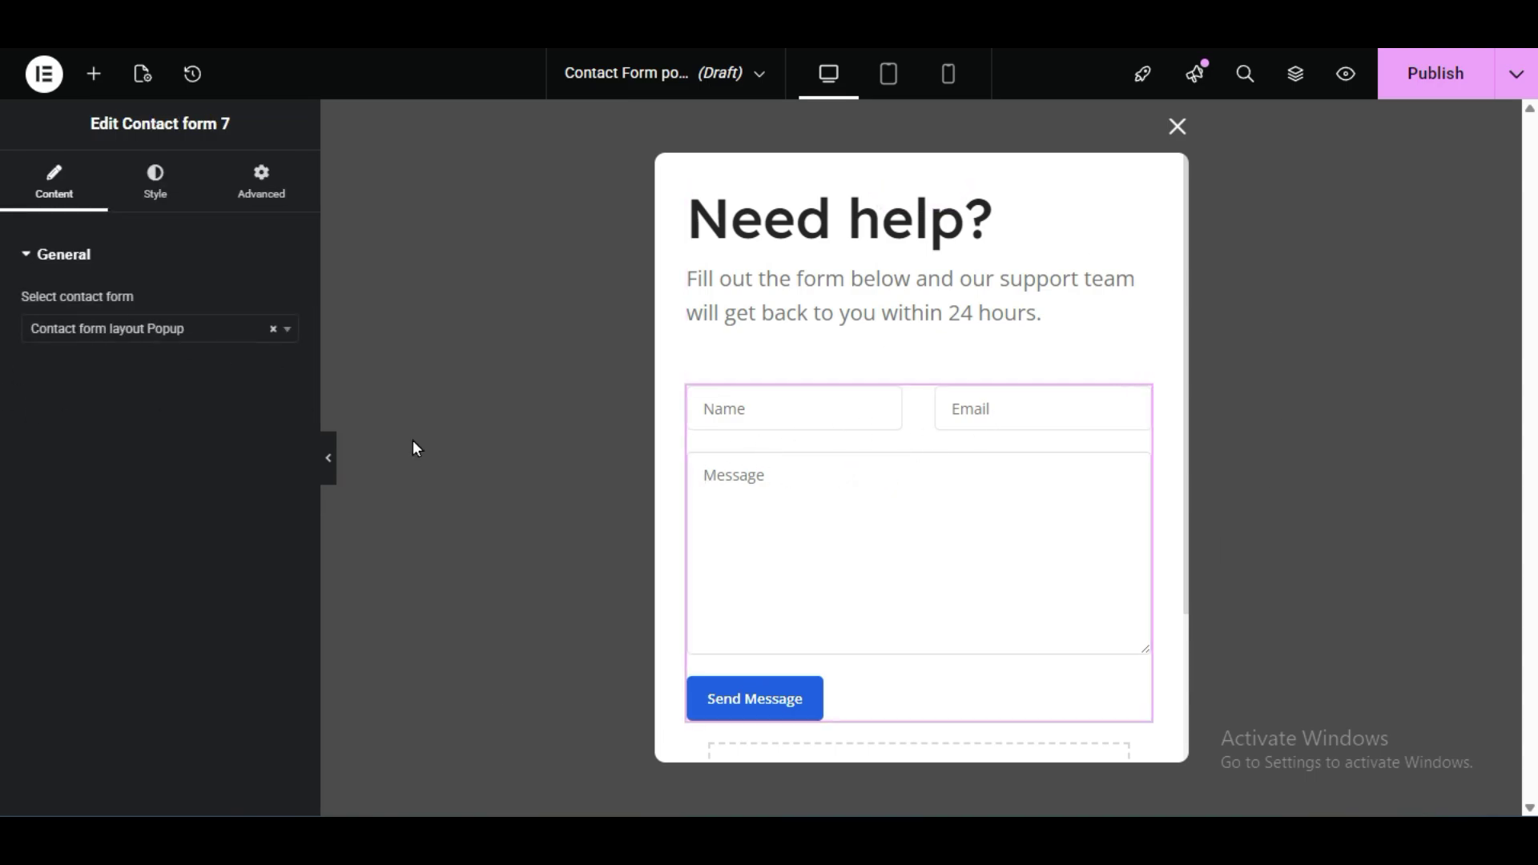
left_click(884, 458)
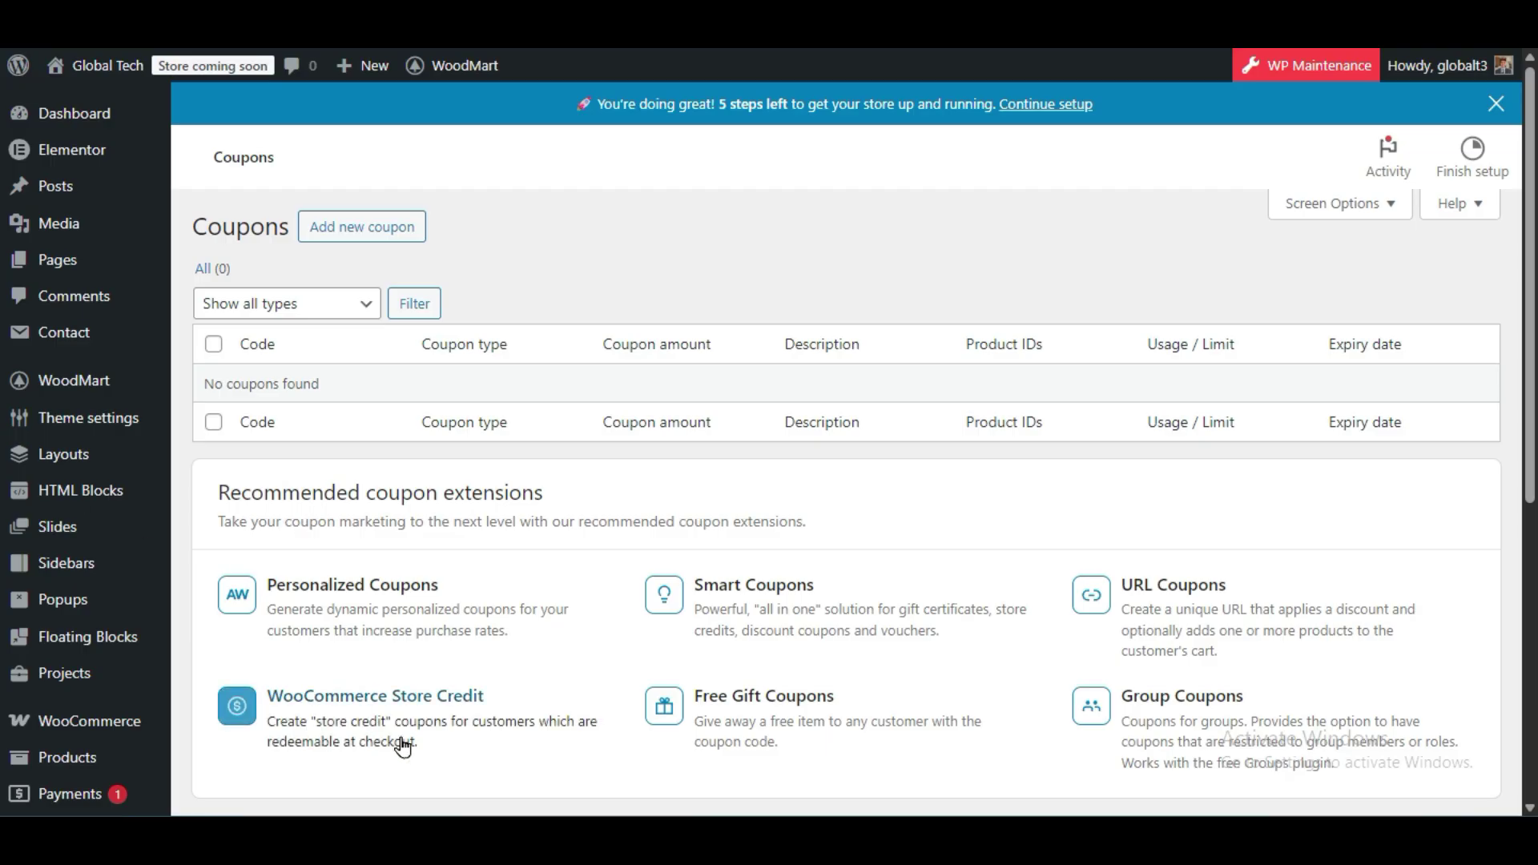
Set the form shown by the popup's Contact form 7 widget to Contact form 1 and check its fields
mouse_move(110, 344)
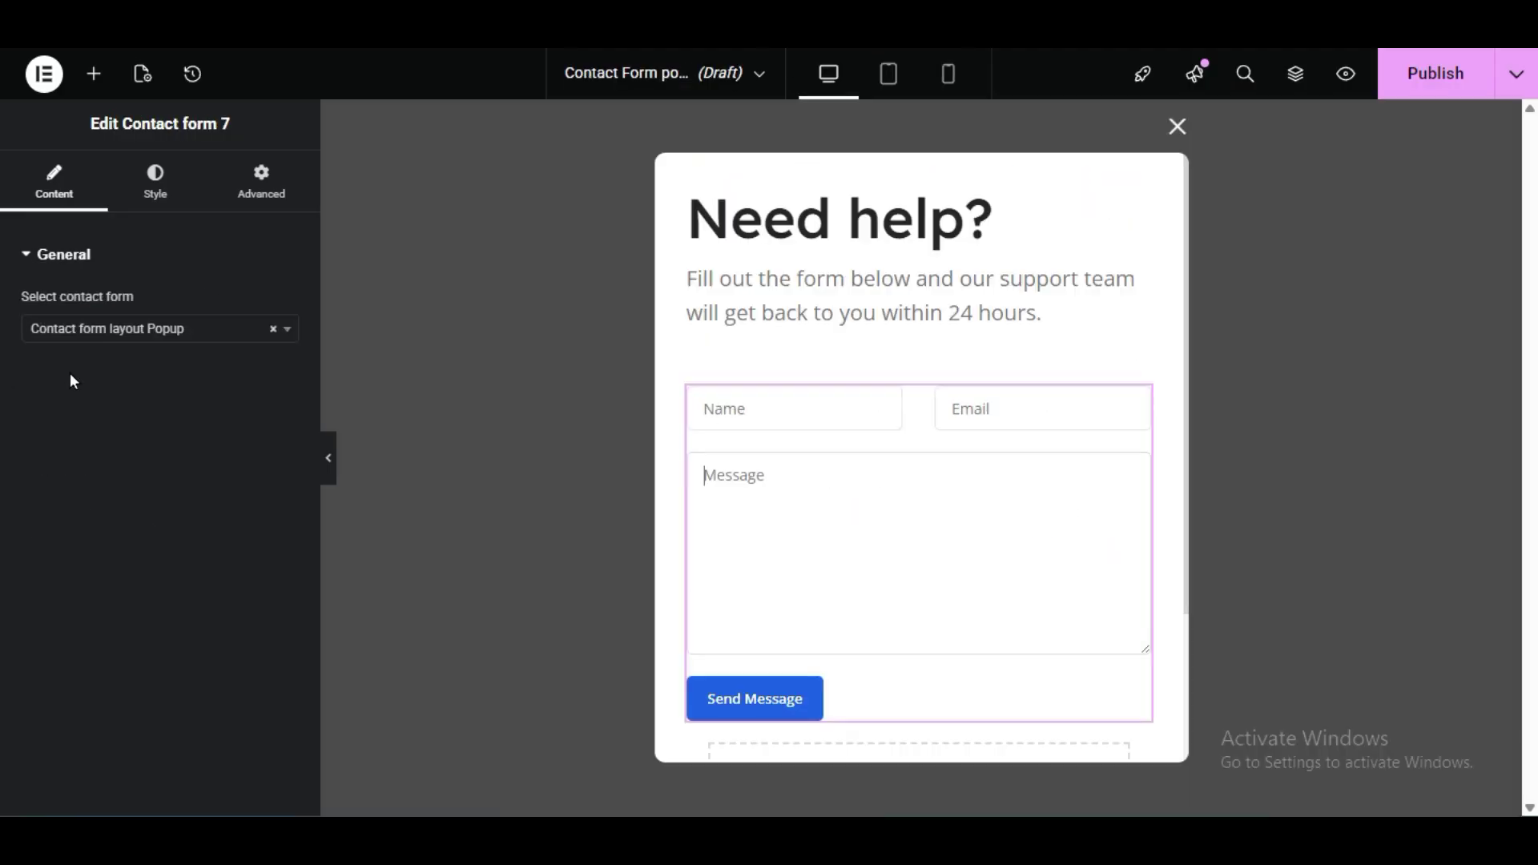
left_click(117, 330)
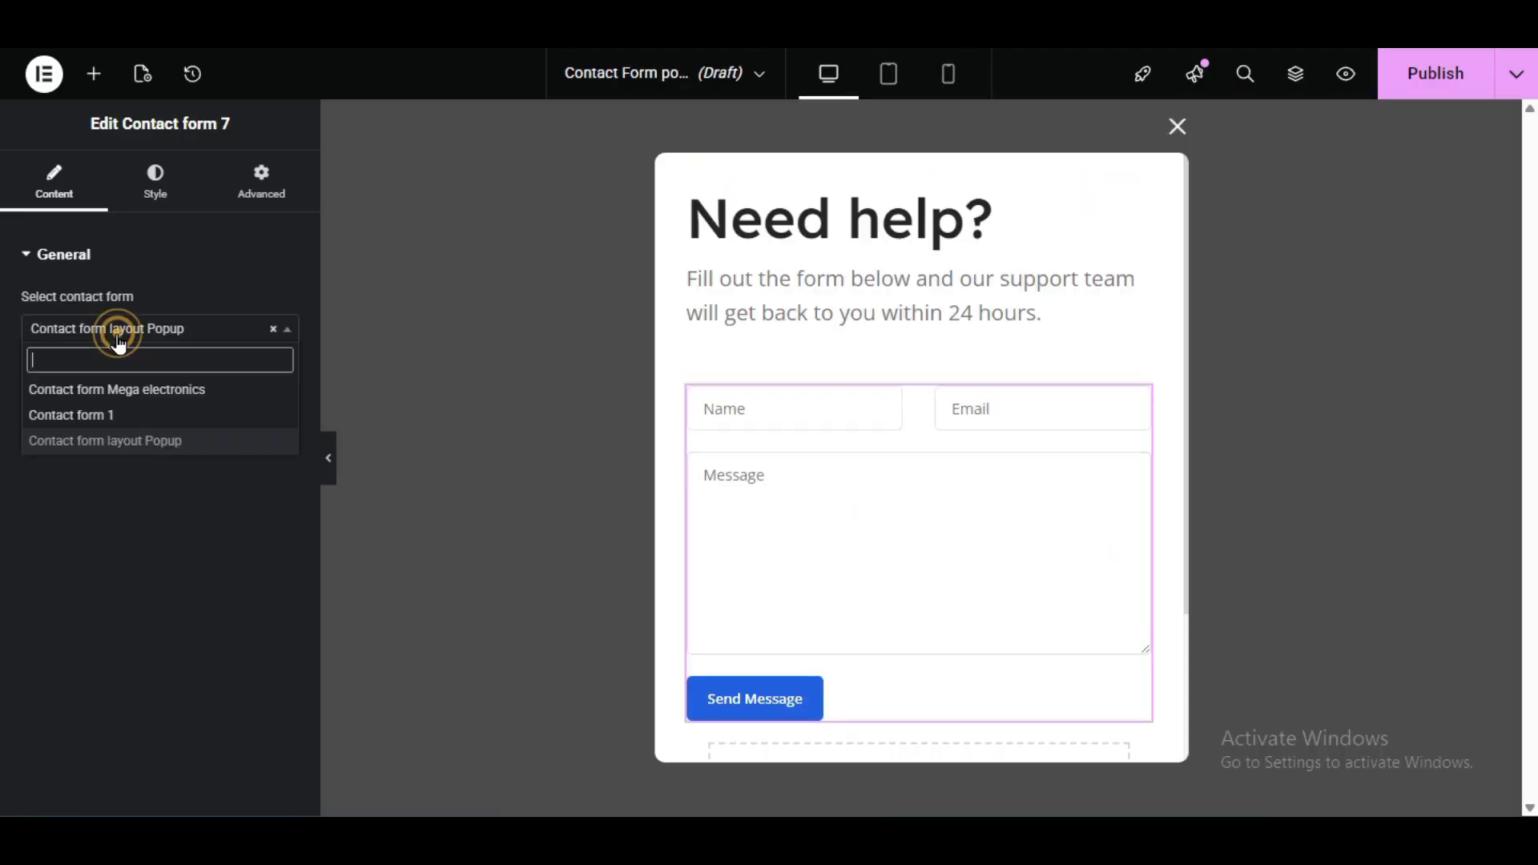
left_click(106, 622)
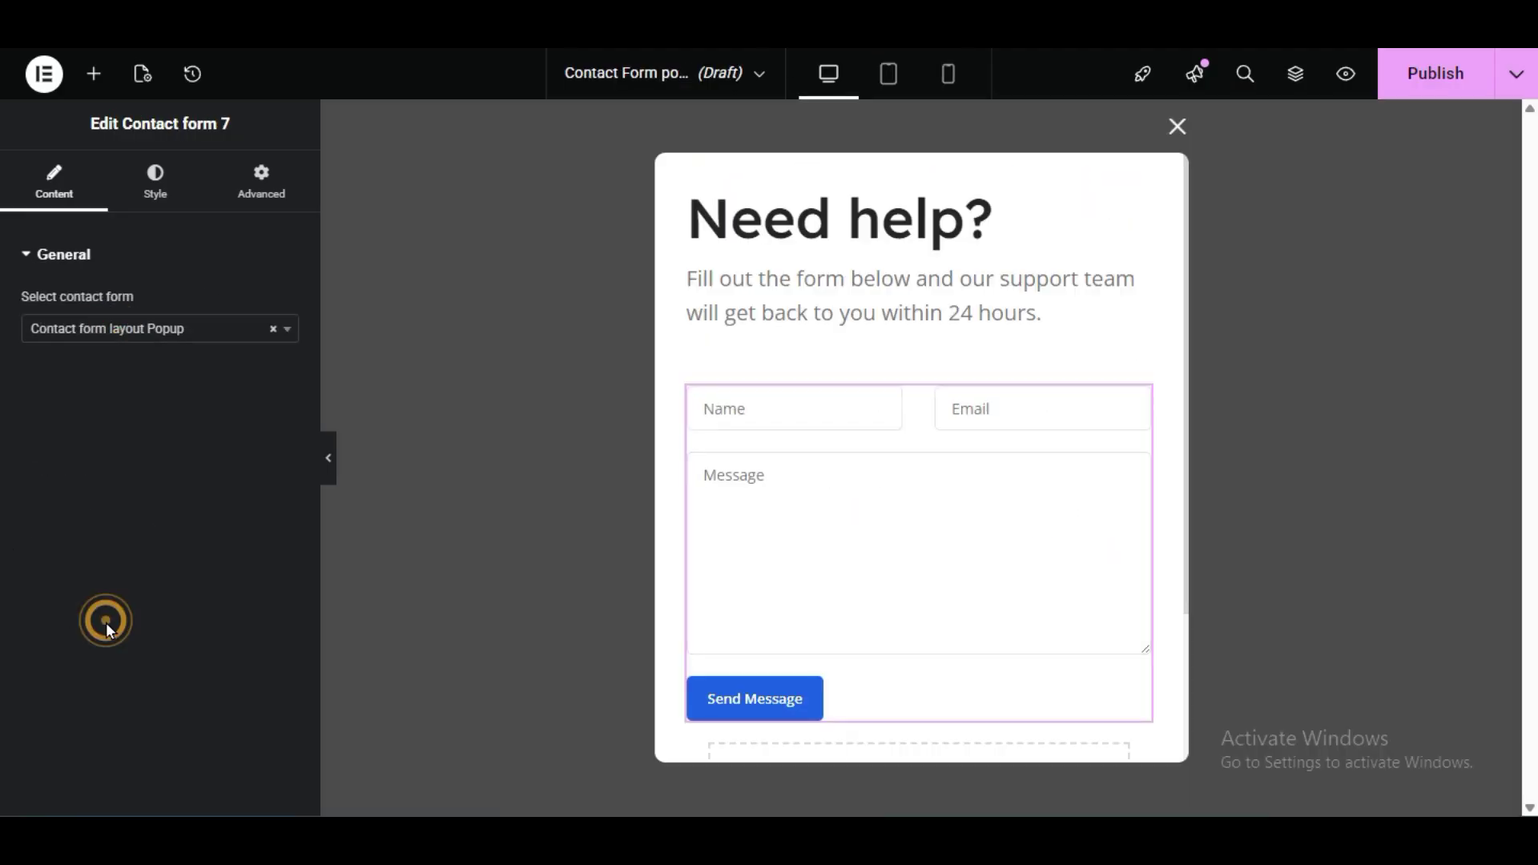
left_click(141, 330)
left_click(48, 414)
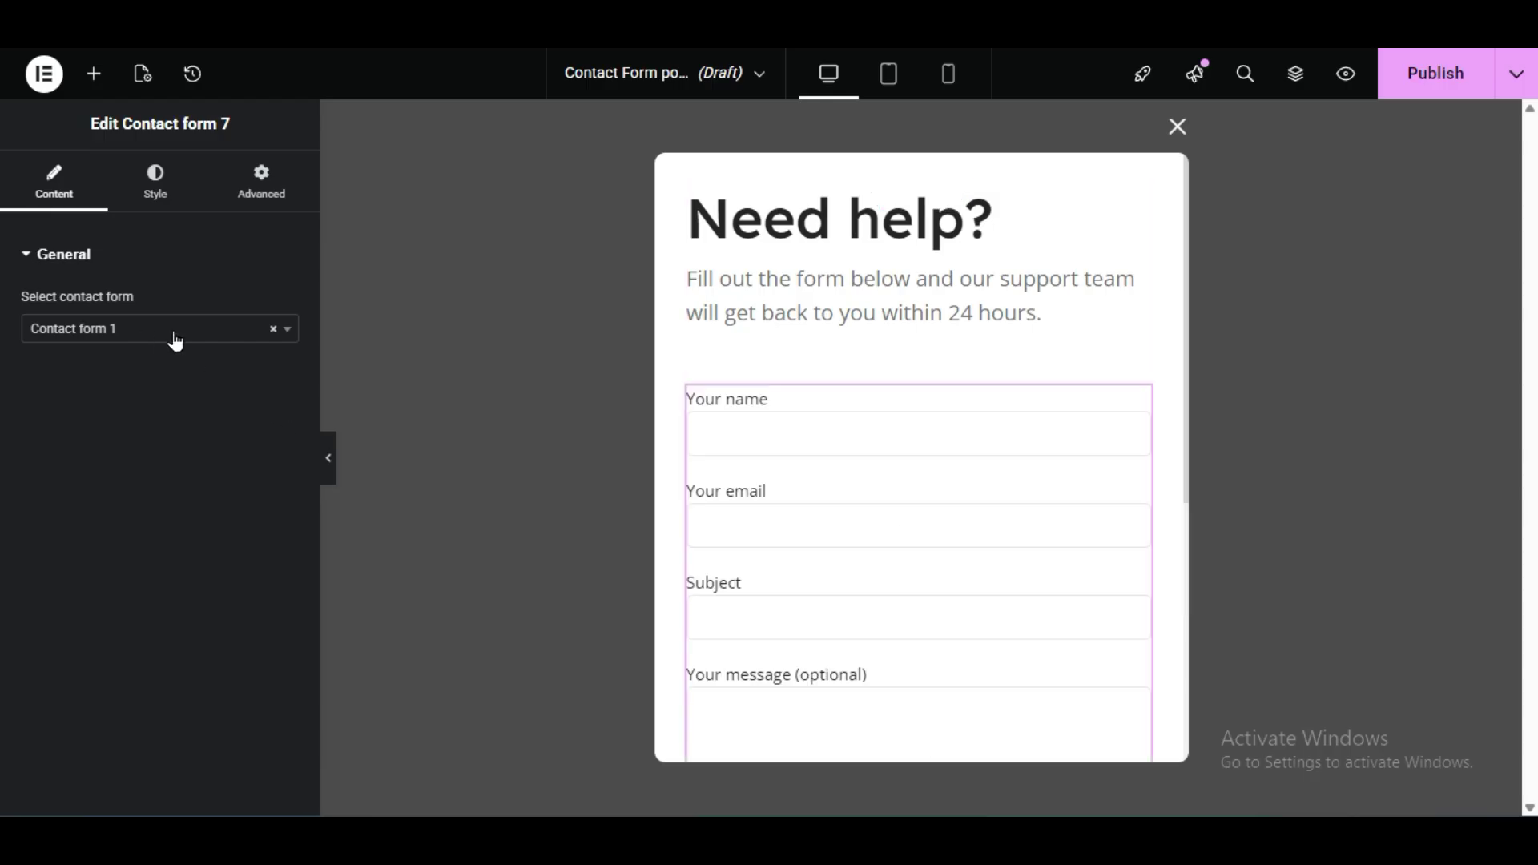
scroll(814, 516, "down", 3)
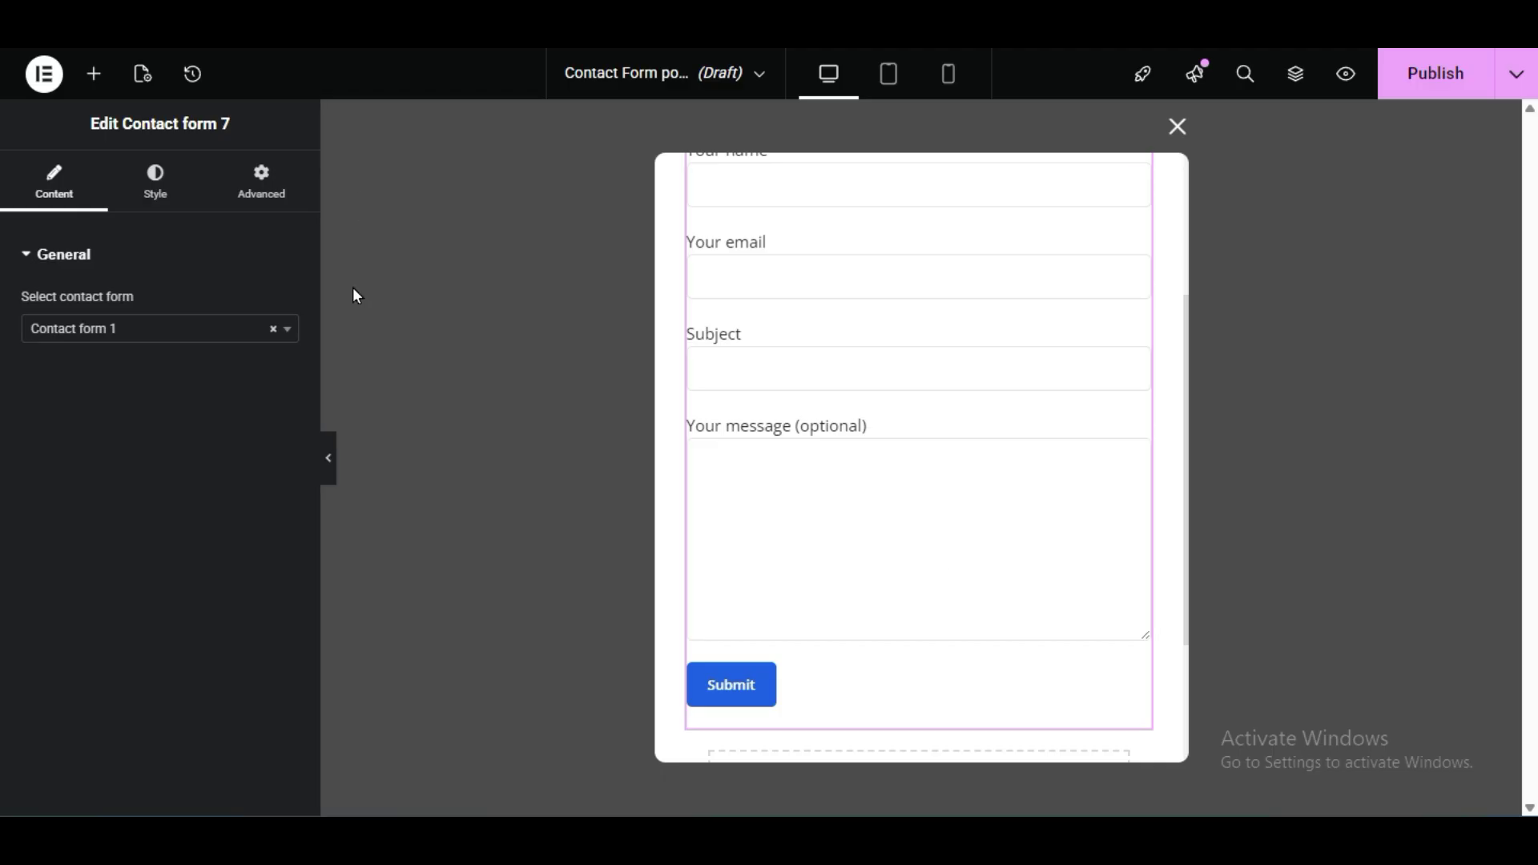
scroll(1095, 604, "up", 3)
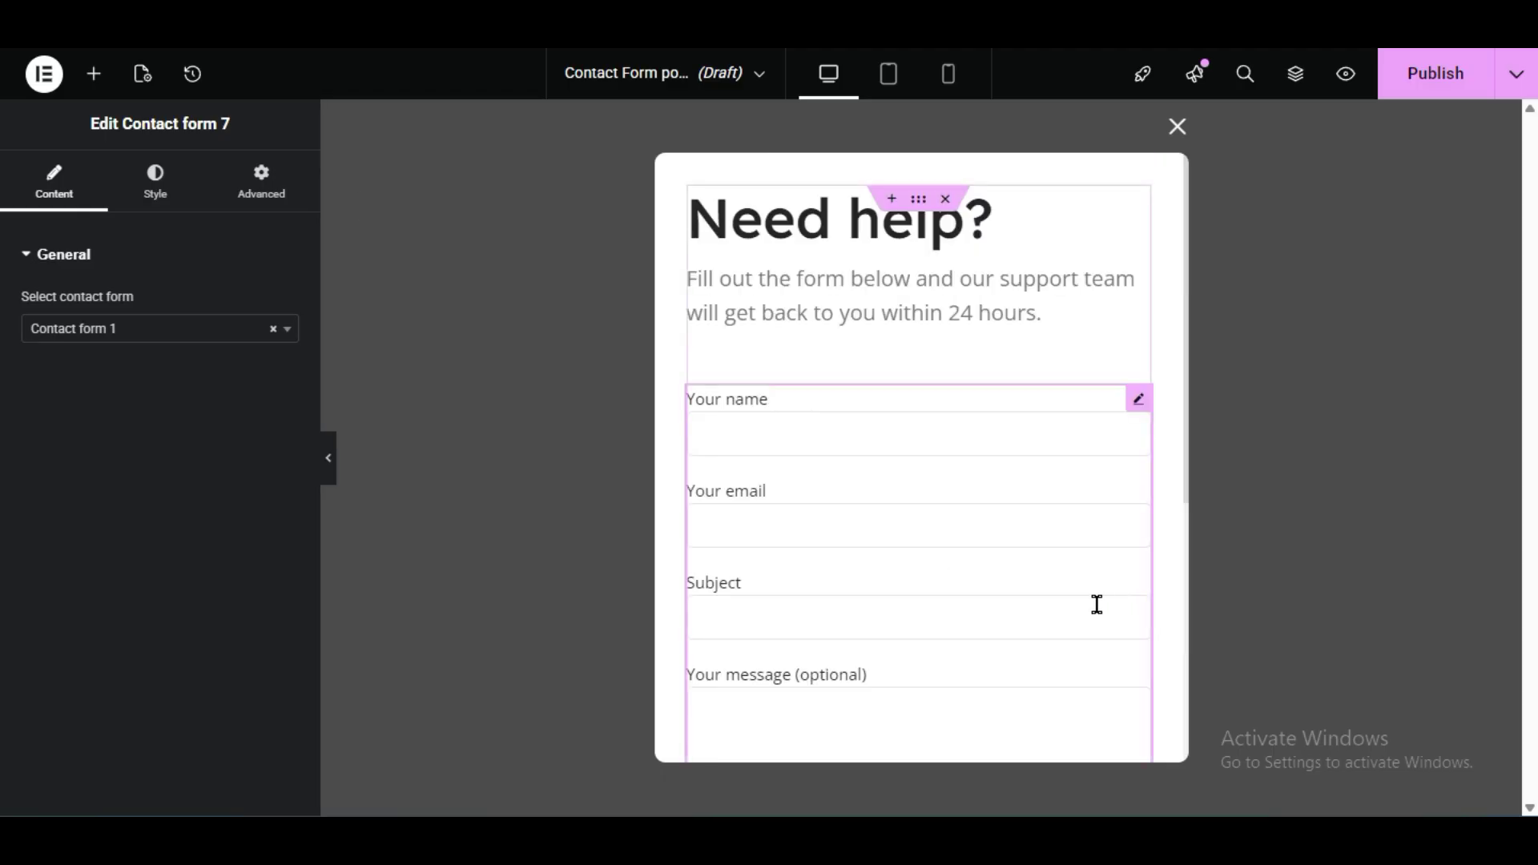
Place a Social buttons widget between the popup's intro text and the form, and turn on its label
left_click(94, 74)
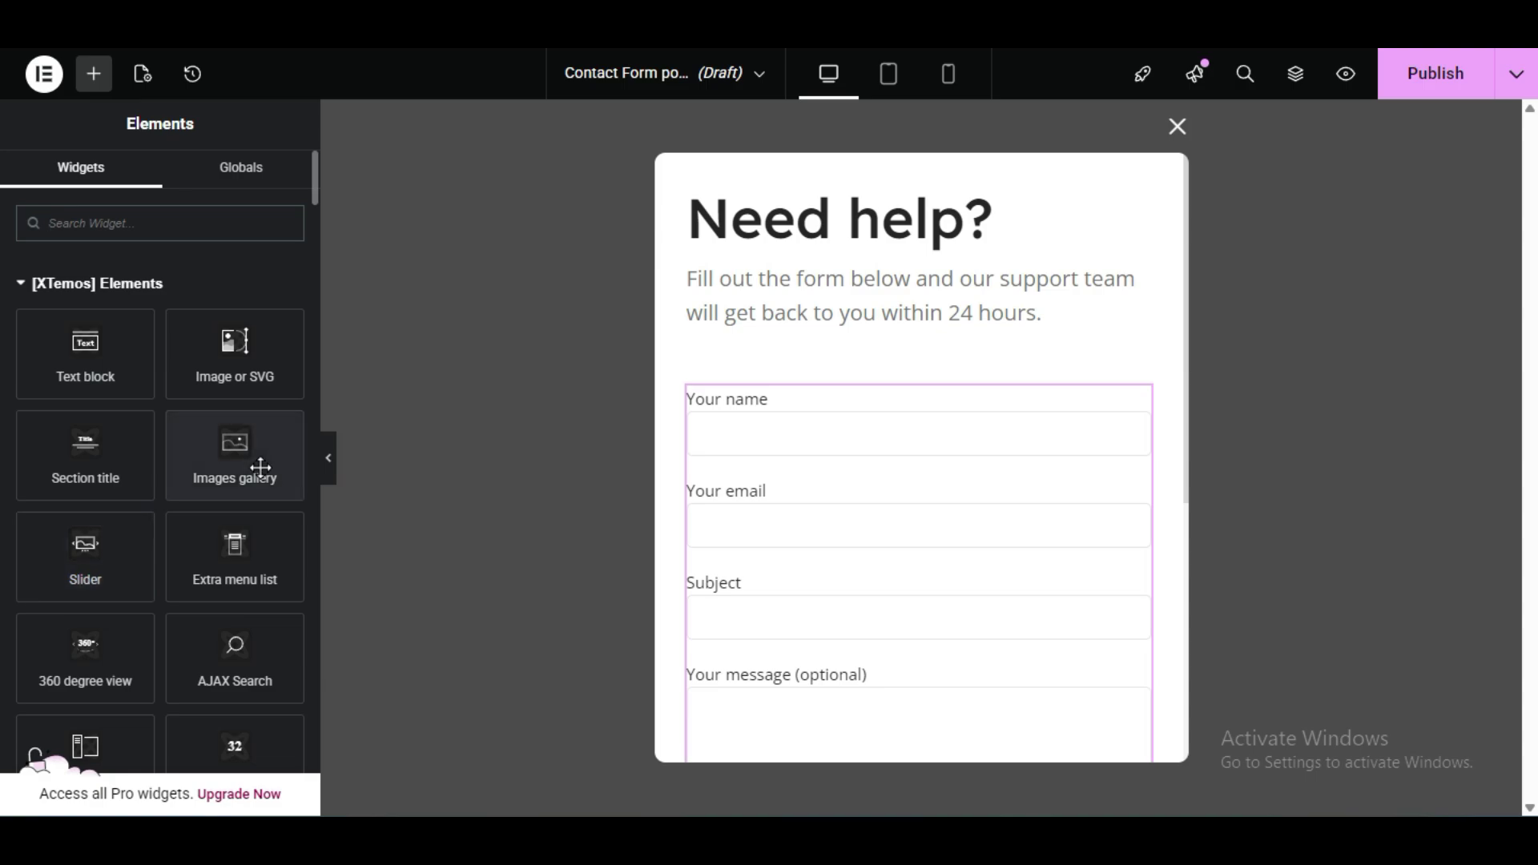
scroll(9, 596, "down", 3)
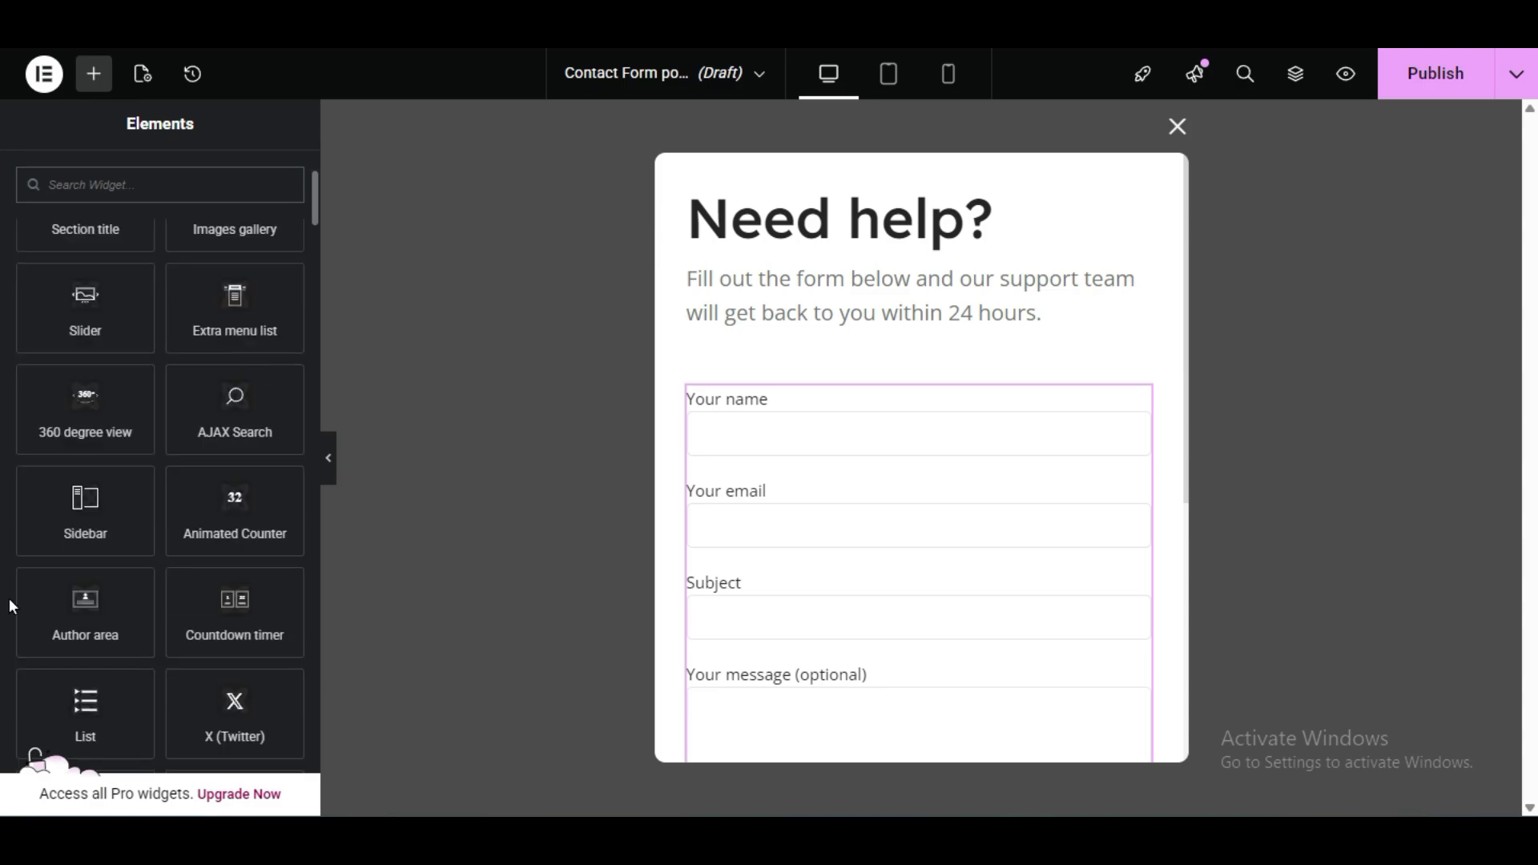
scroll(9, 601, "down", 3)
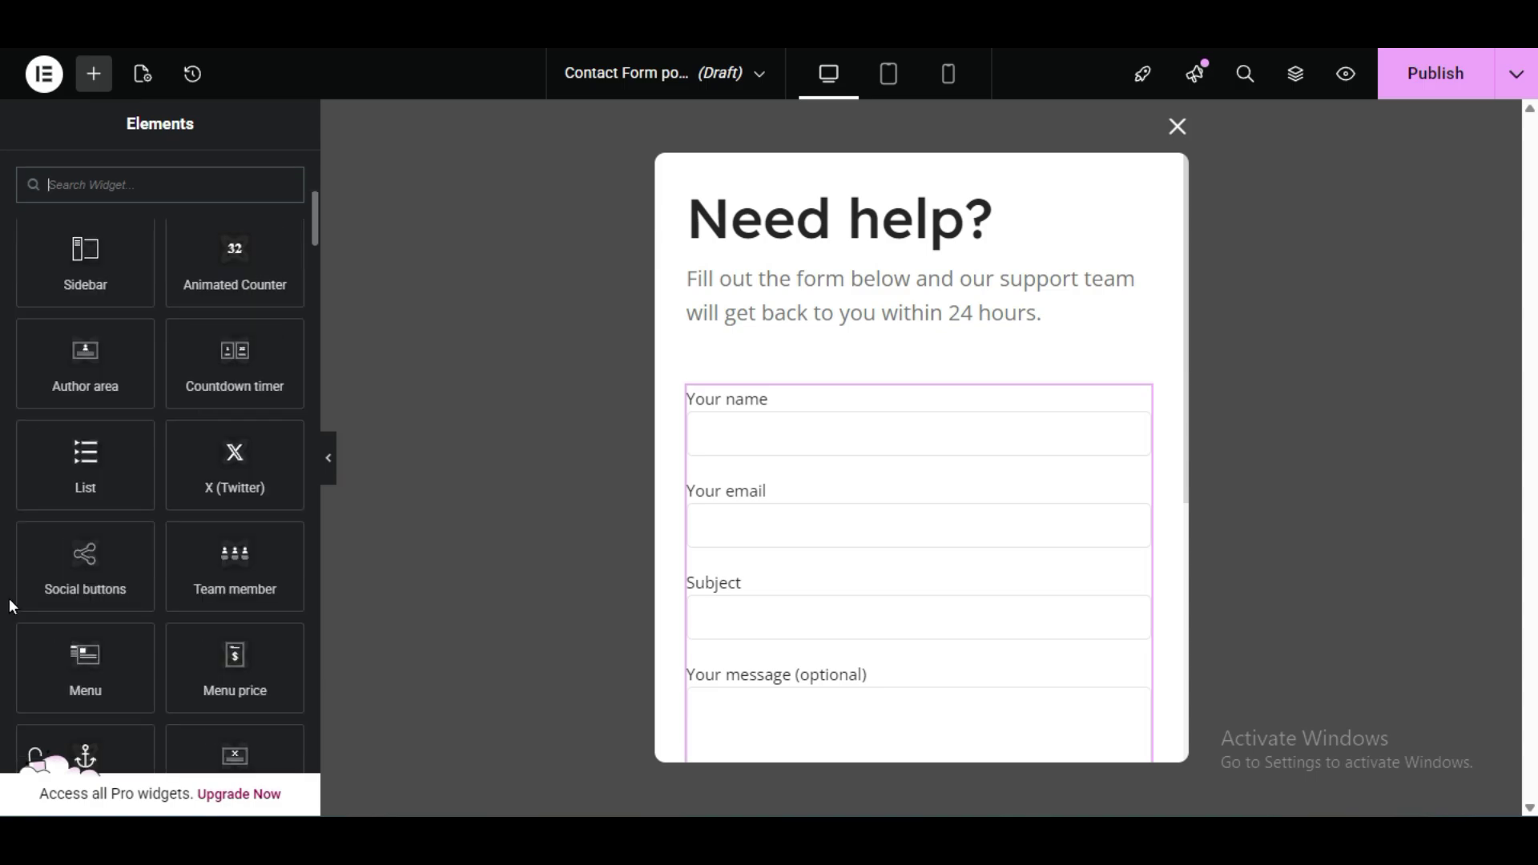
left_click_drag(64, 573, 847, 343)
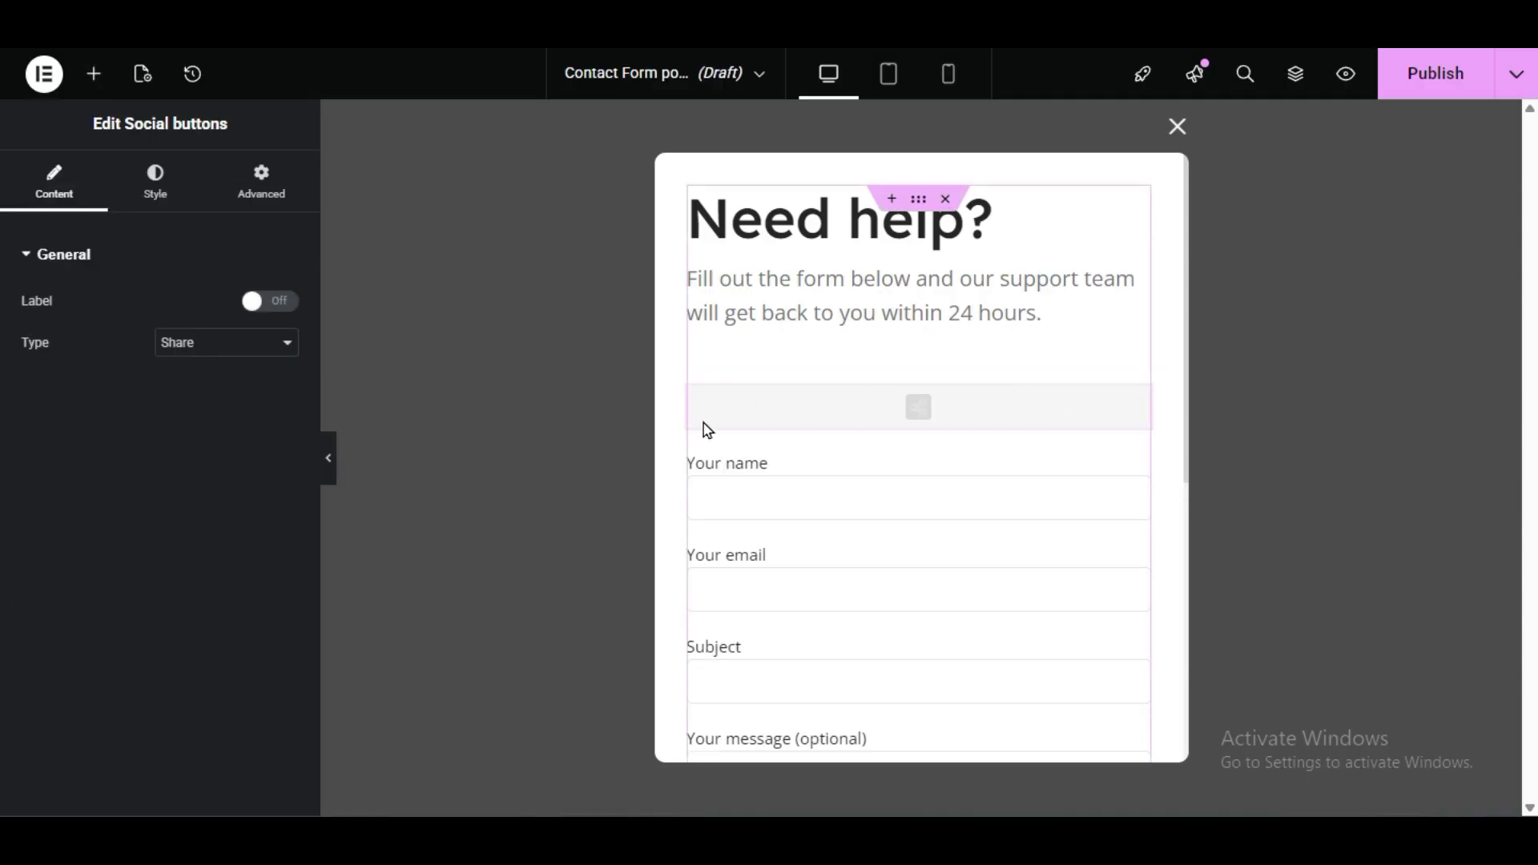
left_click(273, 302)
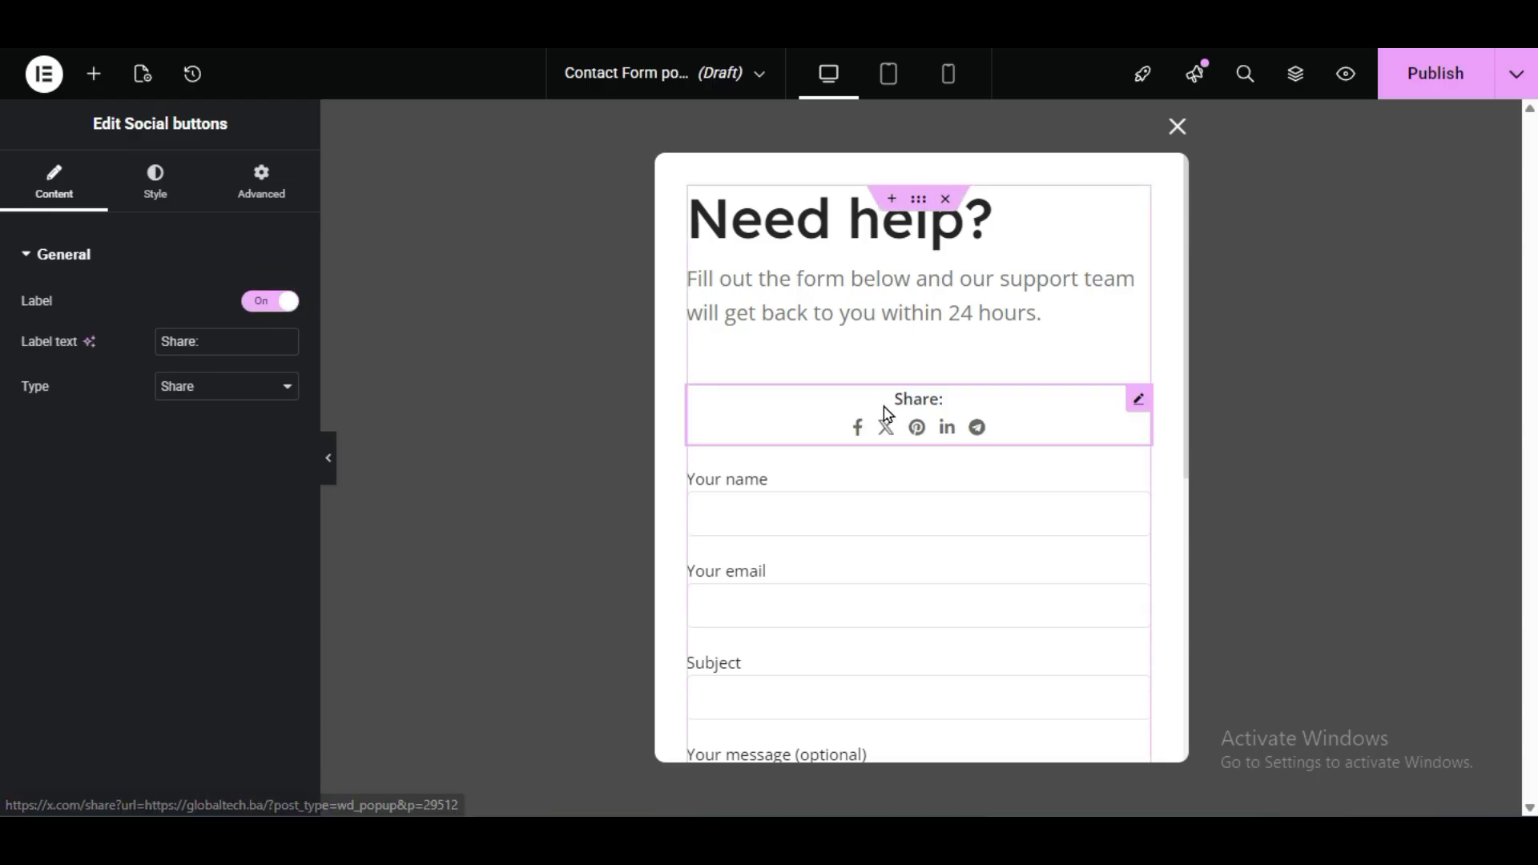
Delete the Social buttons widget from the popup
right_click(1047, 425)
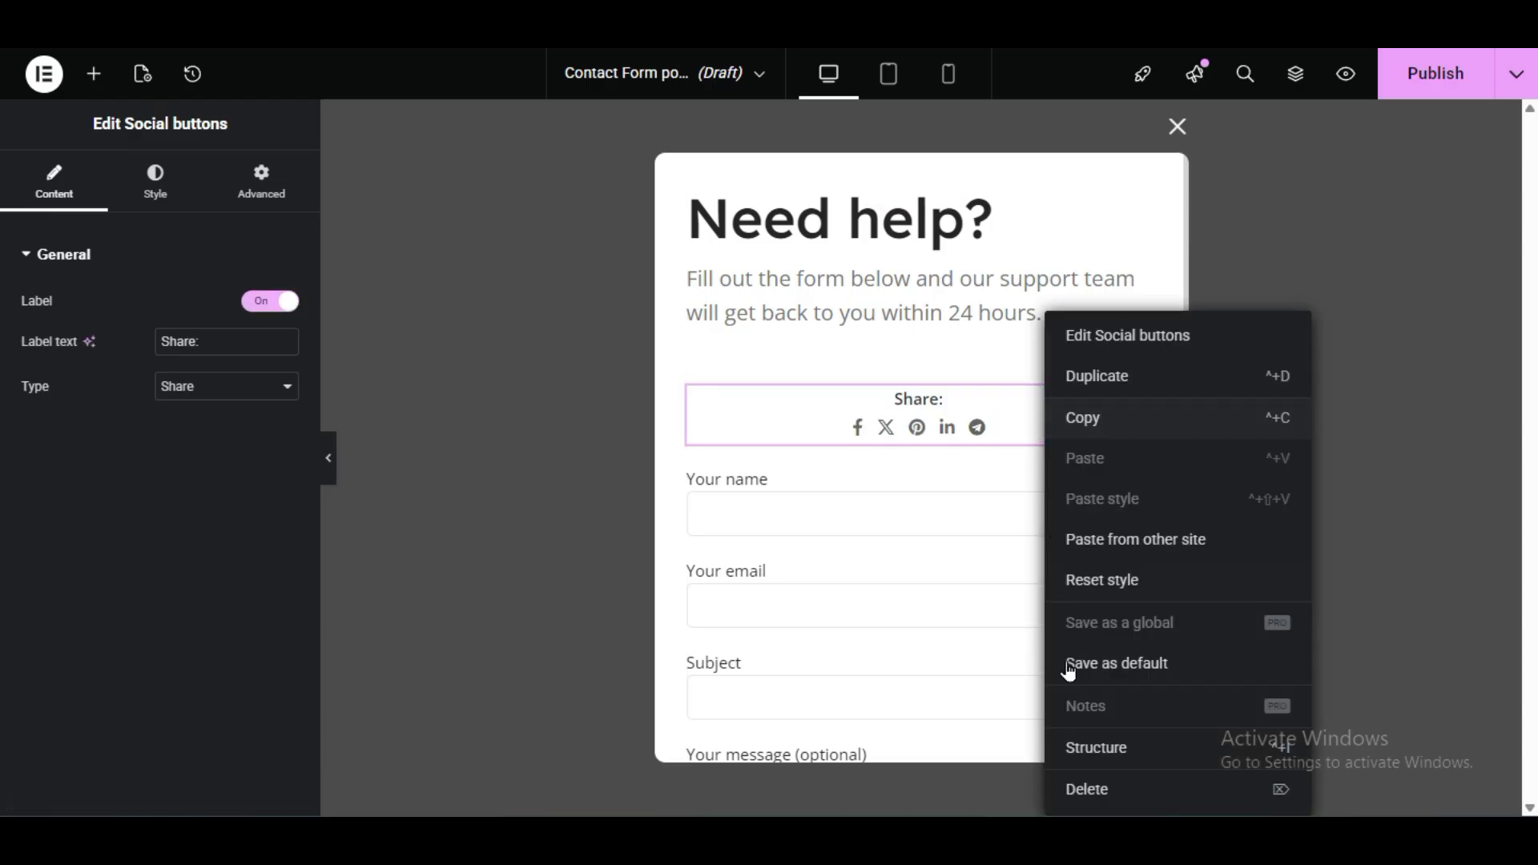
left_click(1087, 789)
Place a Button widget between the popup's intro text and the contact form
scroll(4, 516, "down", 5)
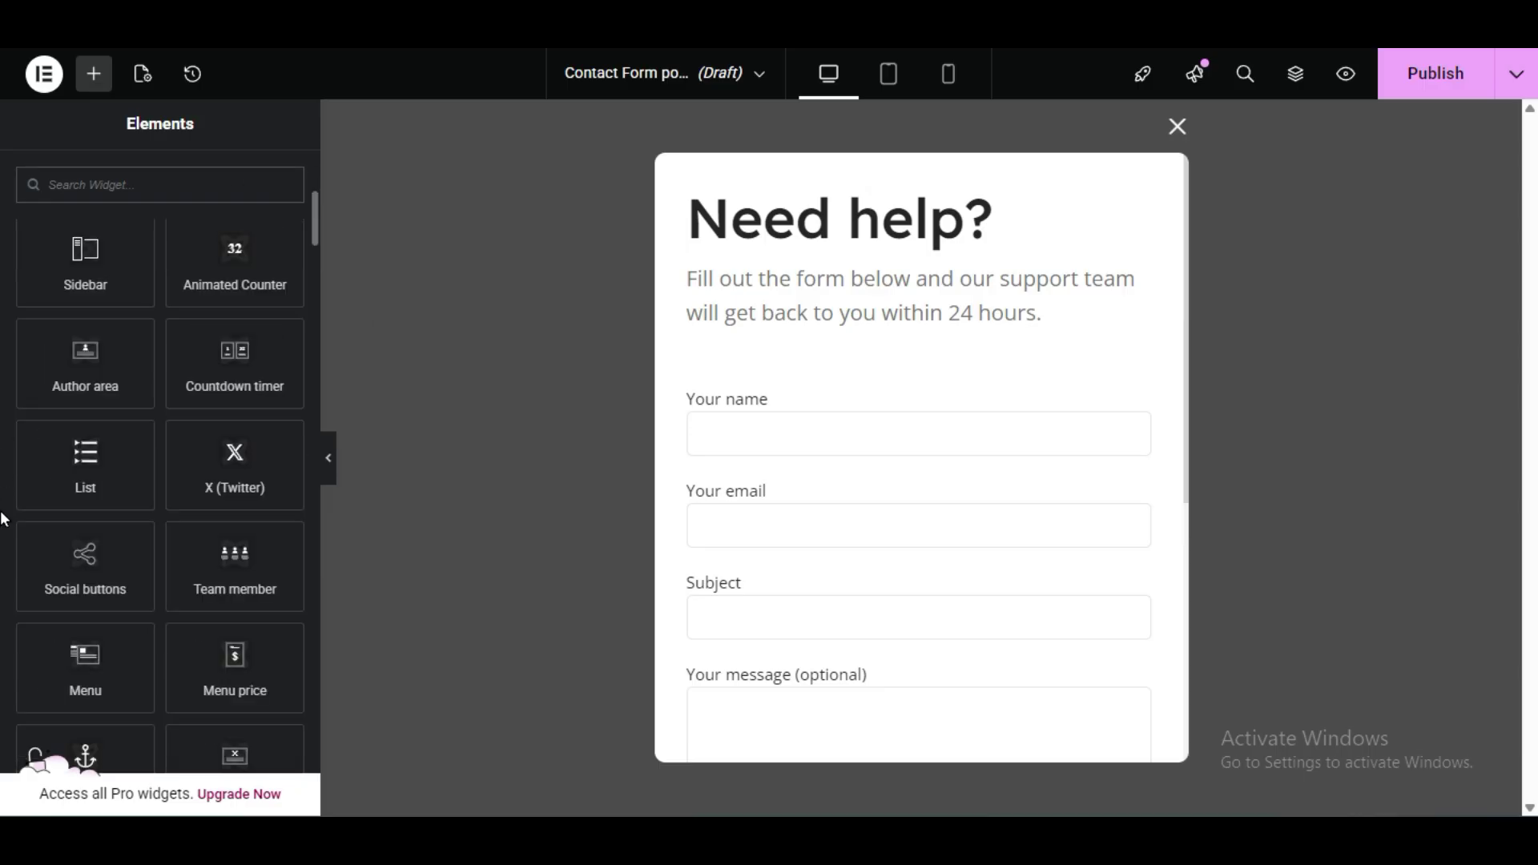
scroll(4, 519, "down", 3)
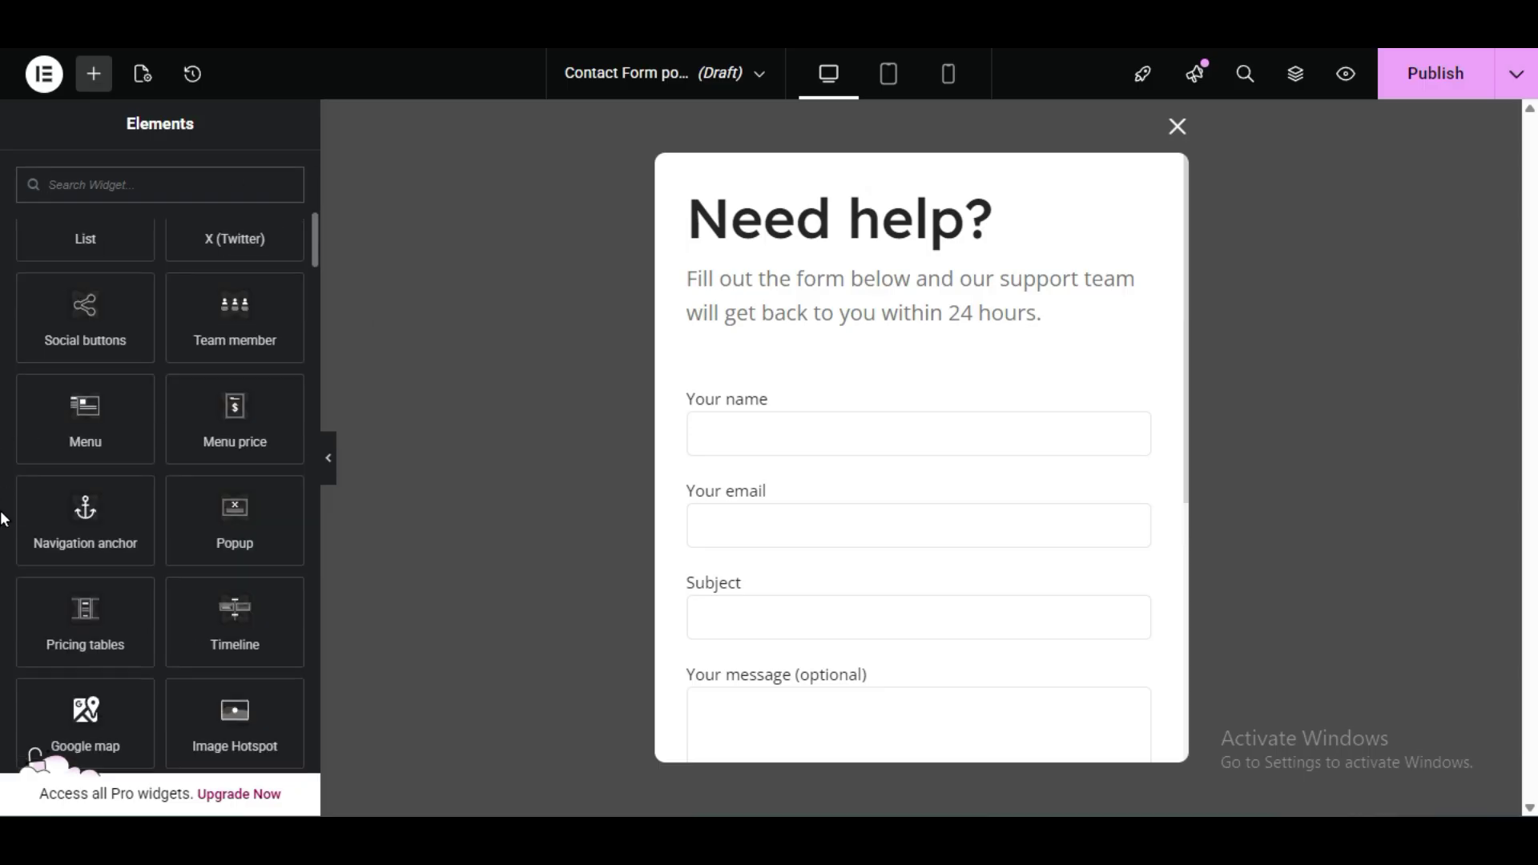
scroll(4, 519, "down", 3)
scroll(4, 519, "down", 3)
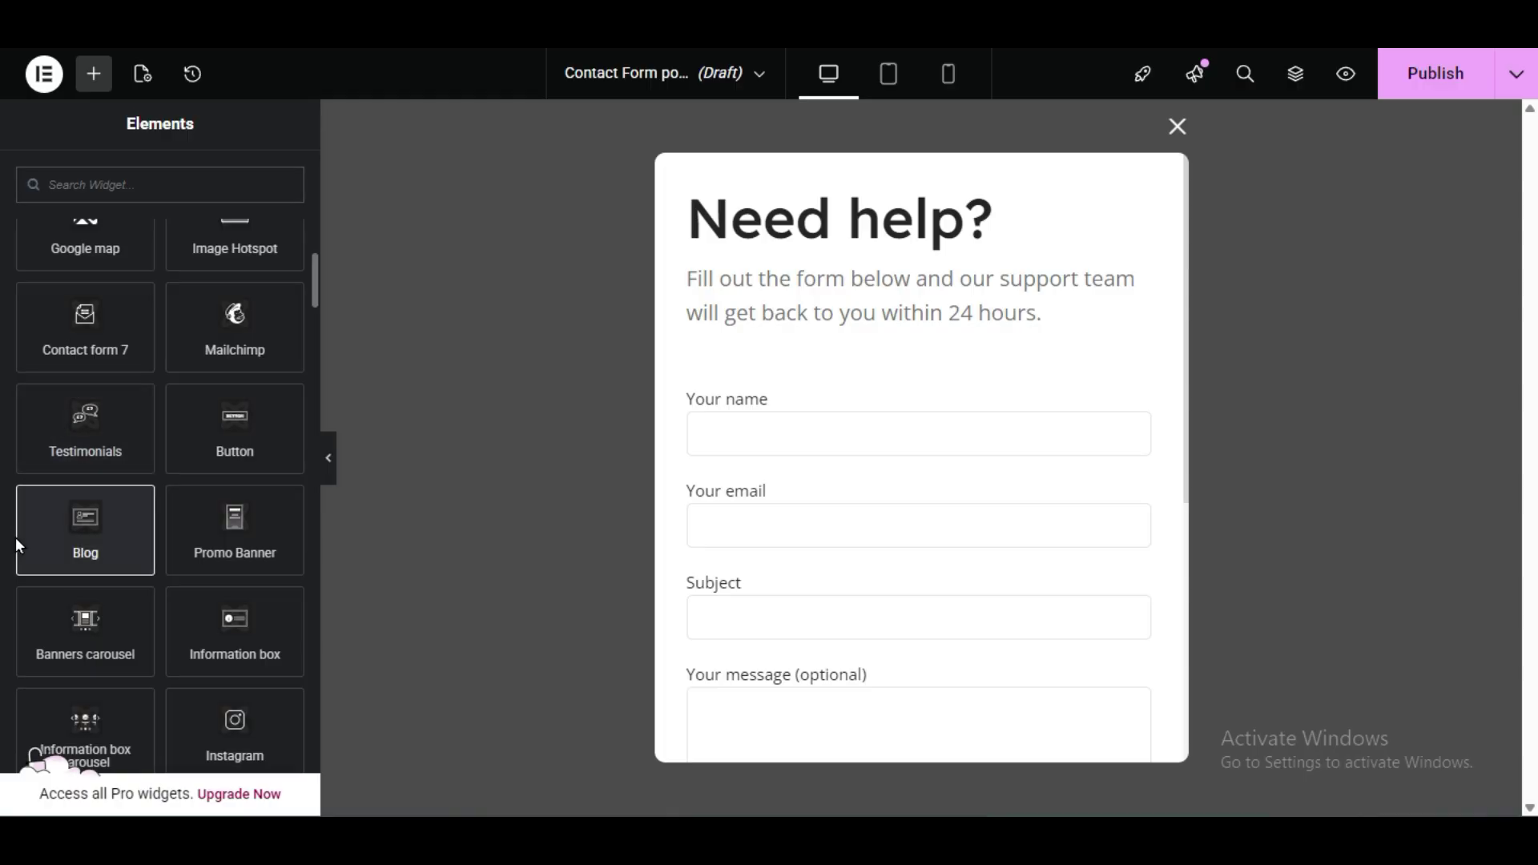
right_click(14, 533)
key("Escape")
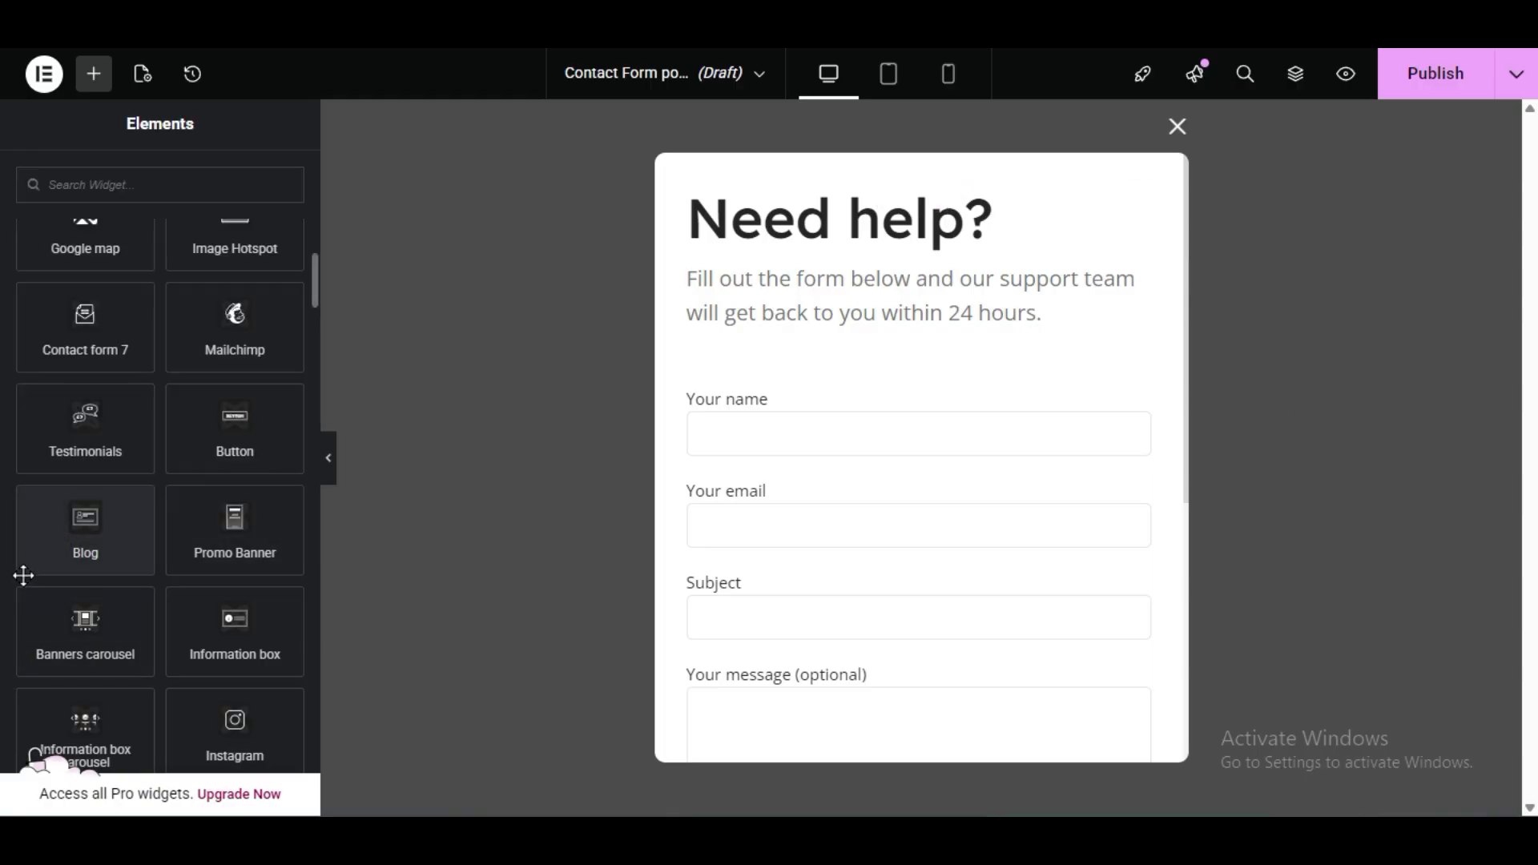
left_click_drag(235, 429, 972, 352)
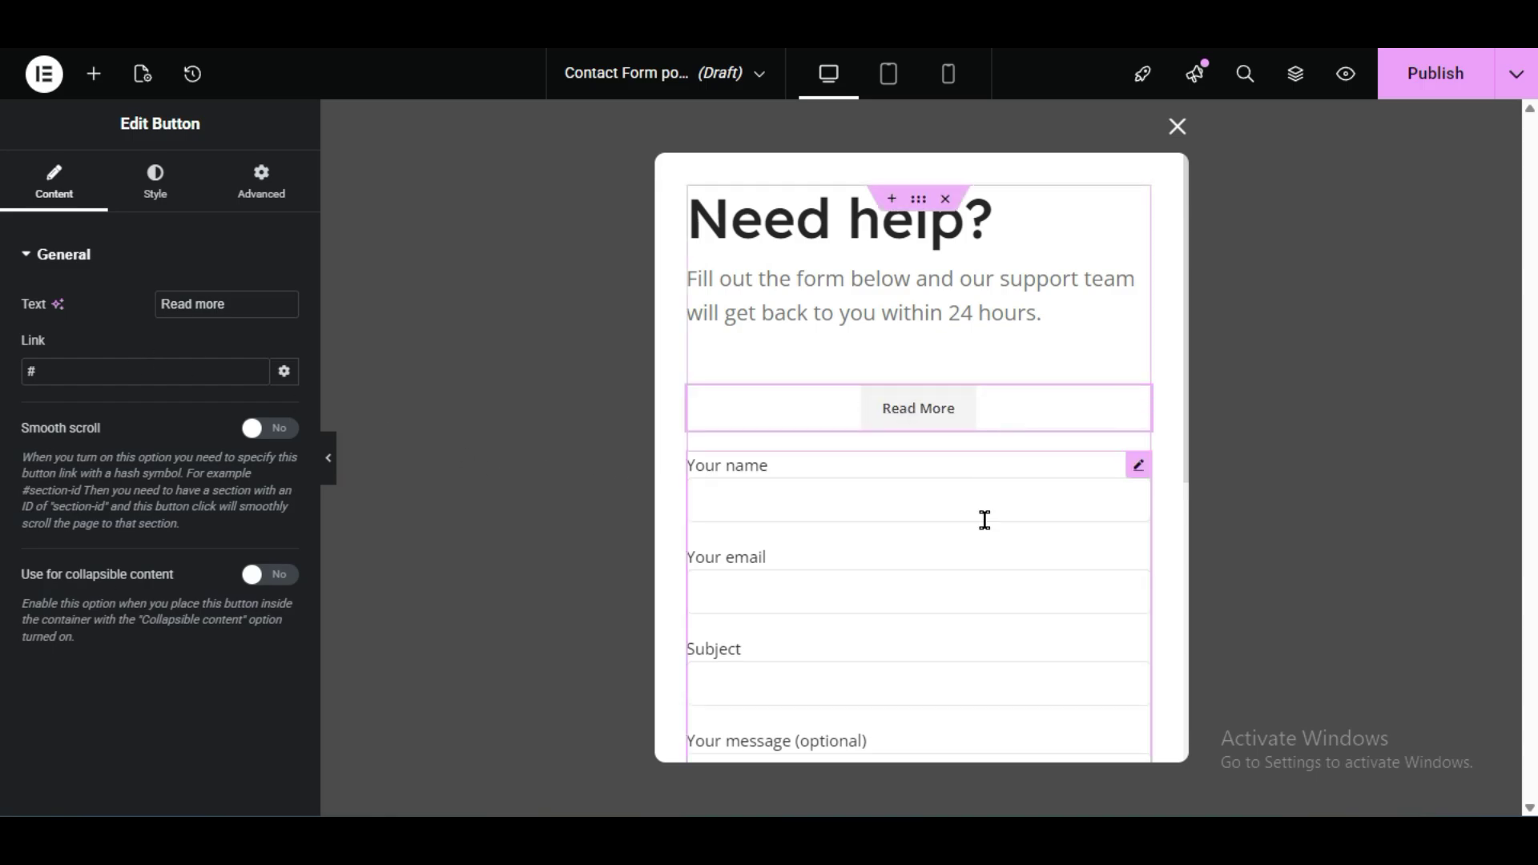
scroll(1001, 560, "down", 3)
scroll(1001, 601, "up", 3)
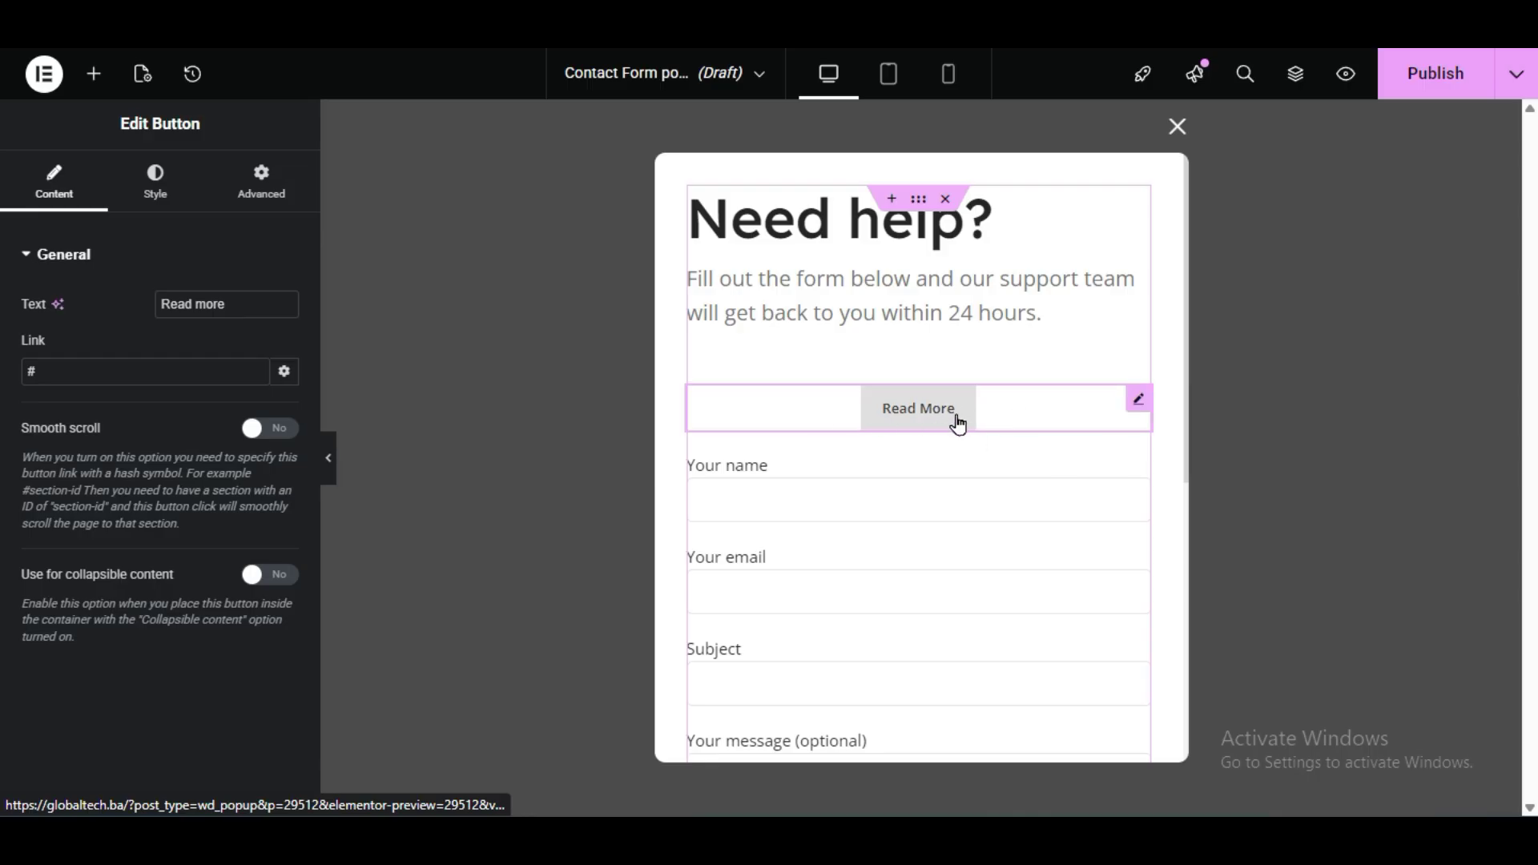
Delete the Button widget from the popup
right_click(1023, 424)
left_click(1096, 775)
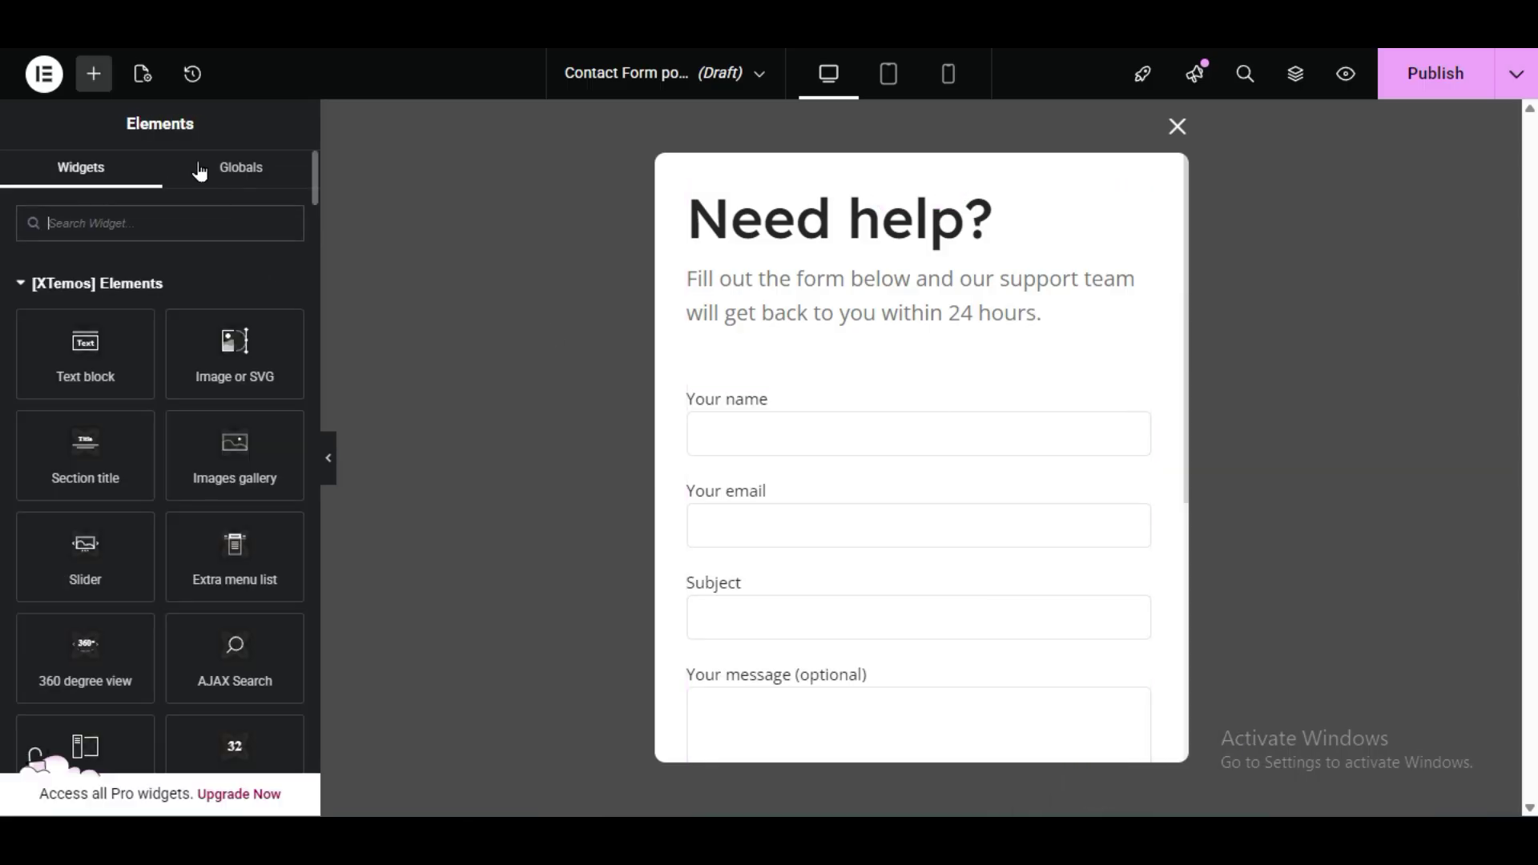
Look through the available widgets and review the contact form popup from its heading down to the submit button
scroll(8, 527, "down", 5)
scroll(8, 527, "down", 8)
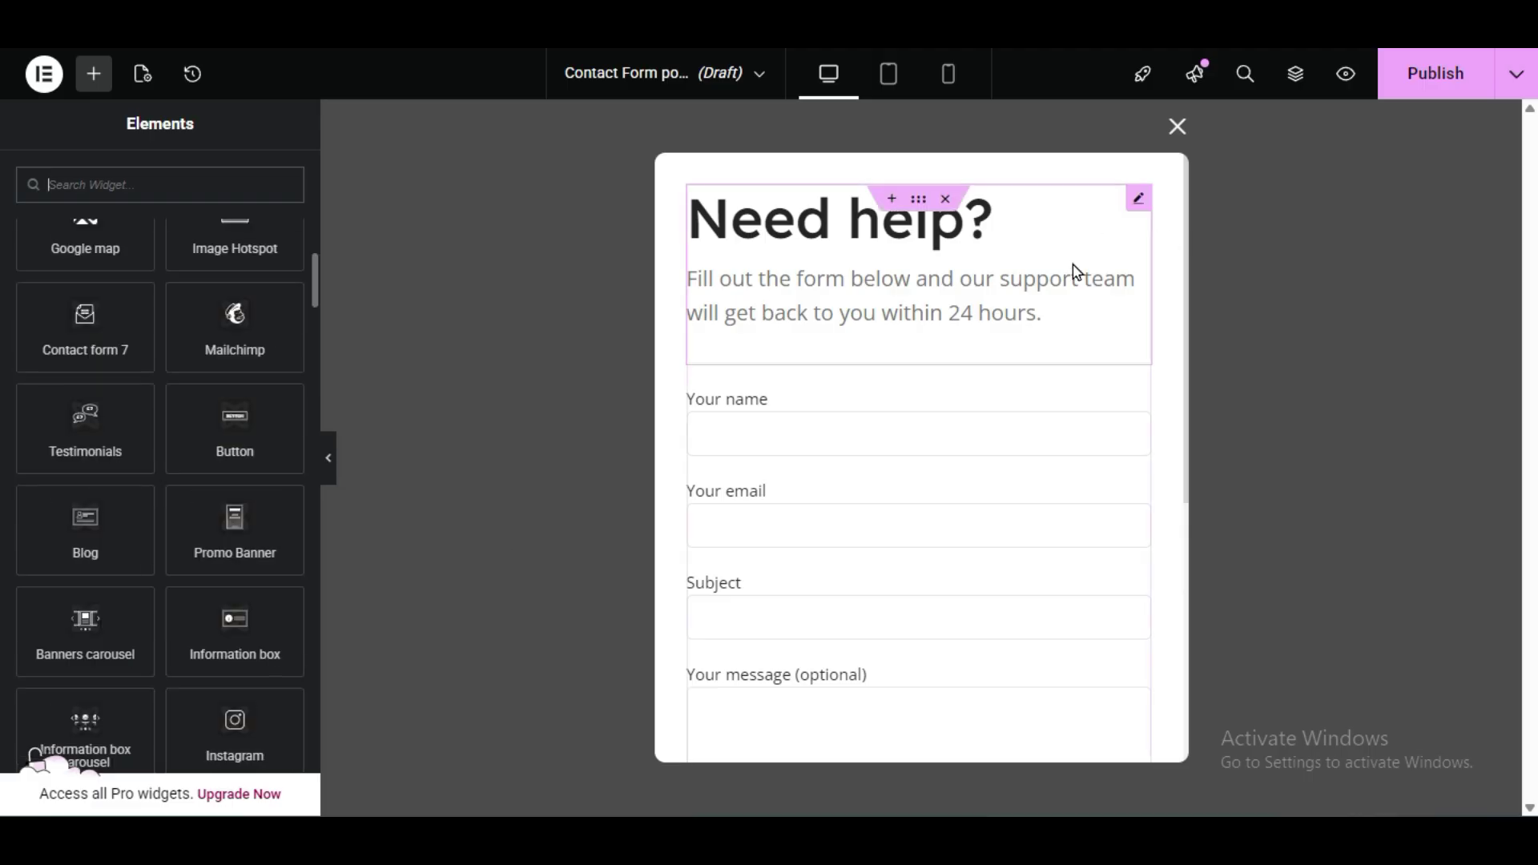
scroll(1140, 322, "down", 3)
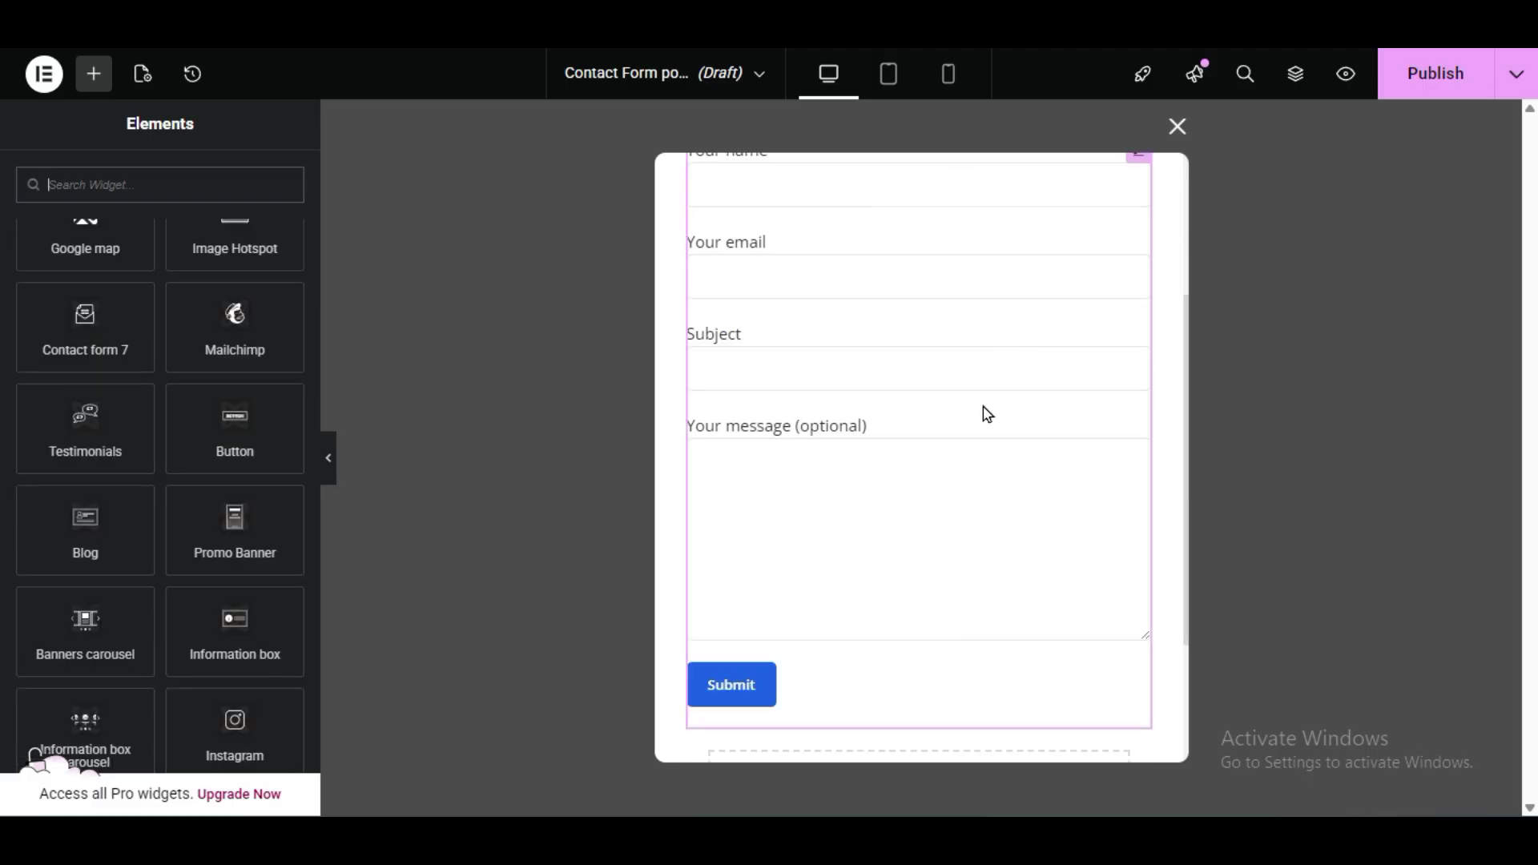
scroll(938, 438, "up", 3)
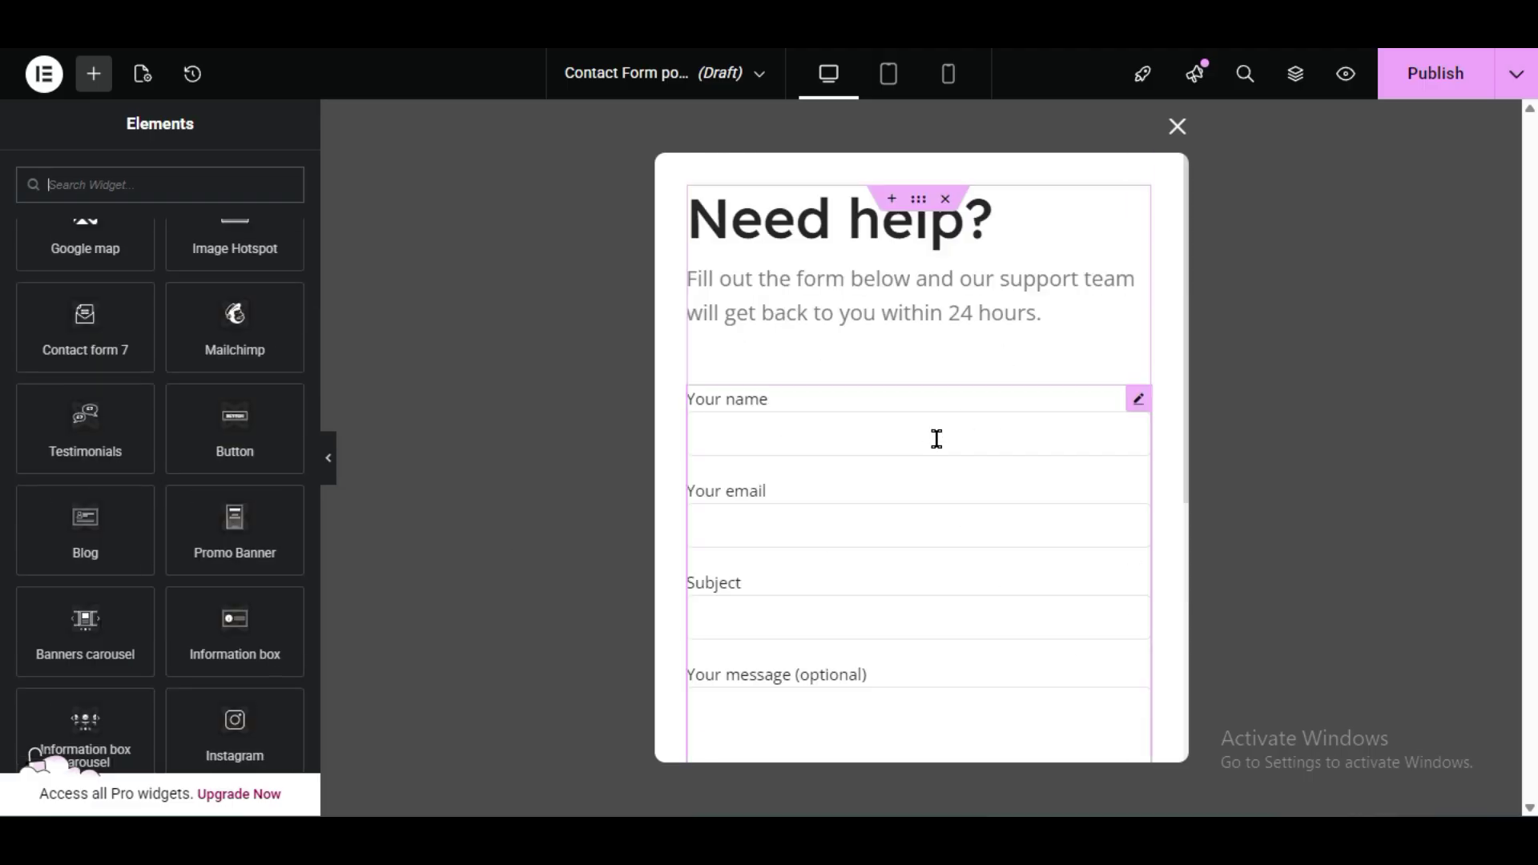
scroll(935, 439, "down", 3)
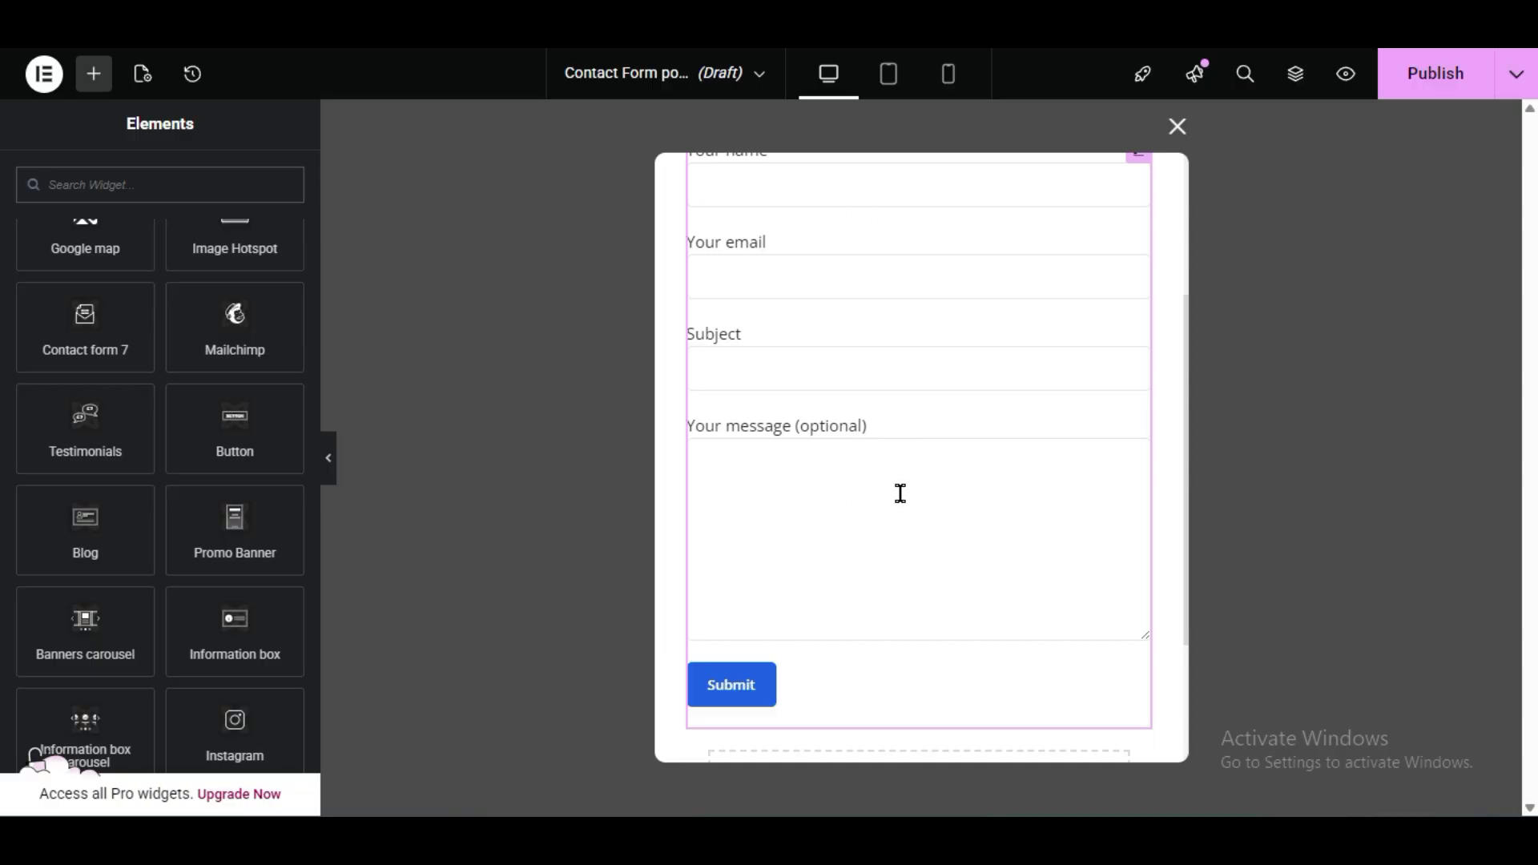
scroll(901, 492, "up", 3)
scroll(893, 513, "down", 5)
scroll(890, 519, "up", 5)
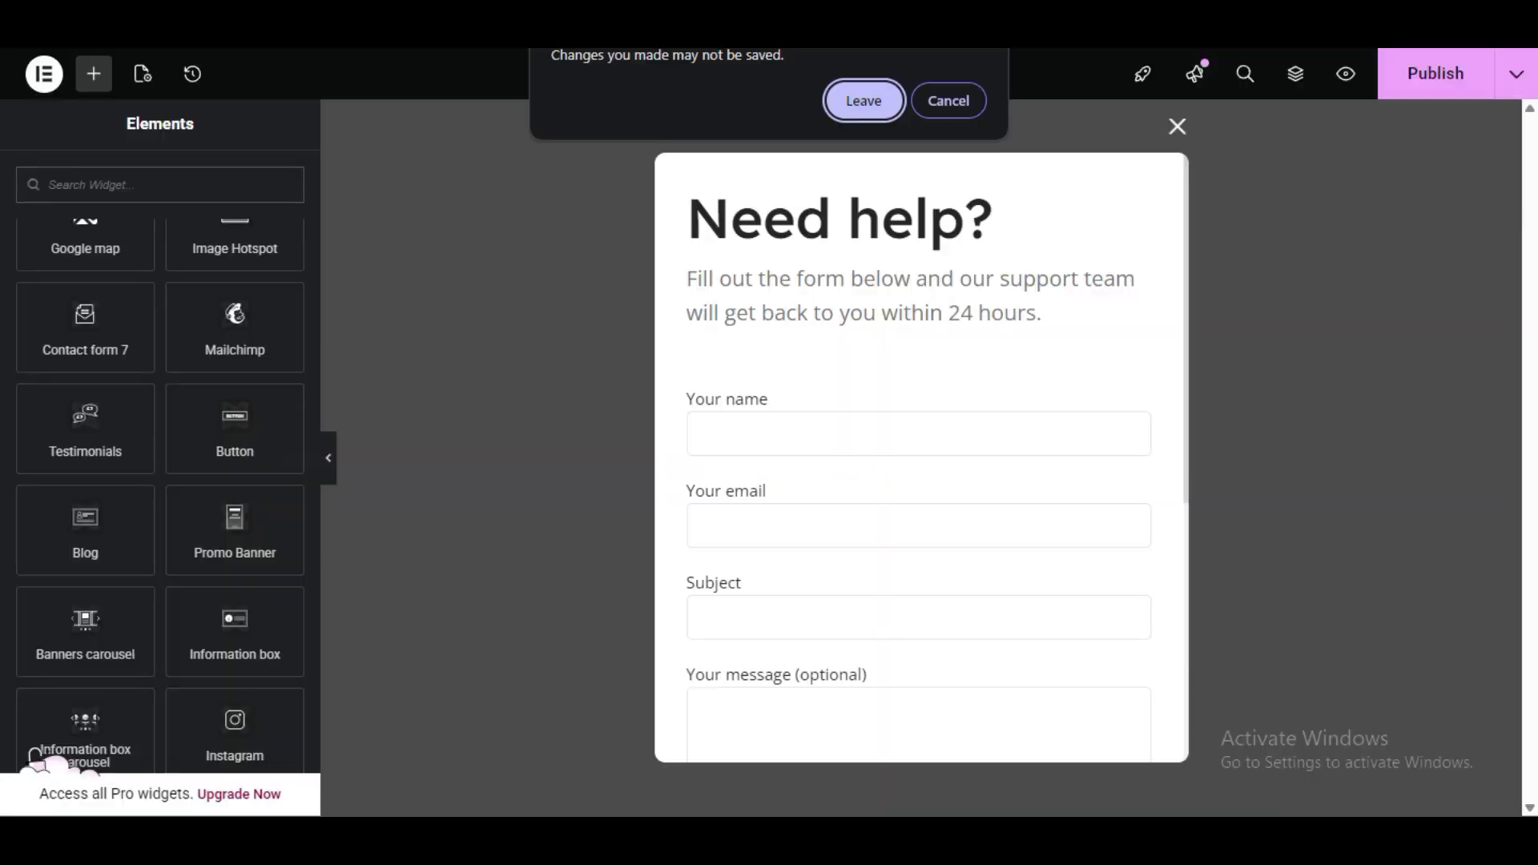
Leave the contact form popup's editor without saving and return to the Create popup dialog
left_click(860, 107)
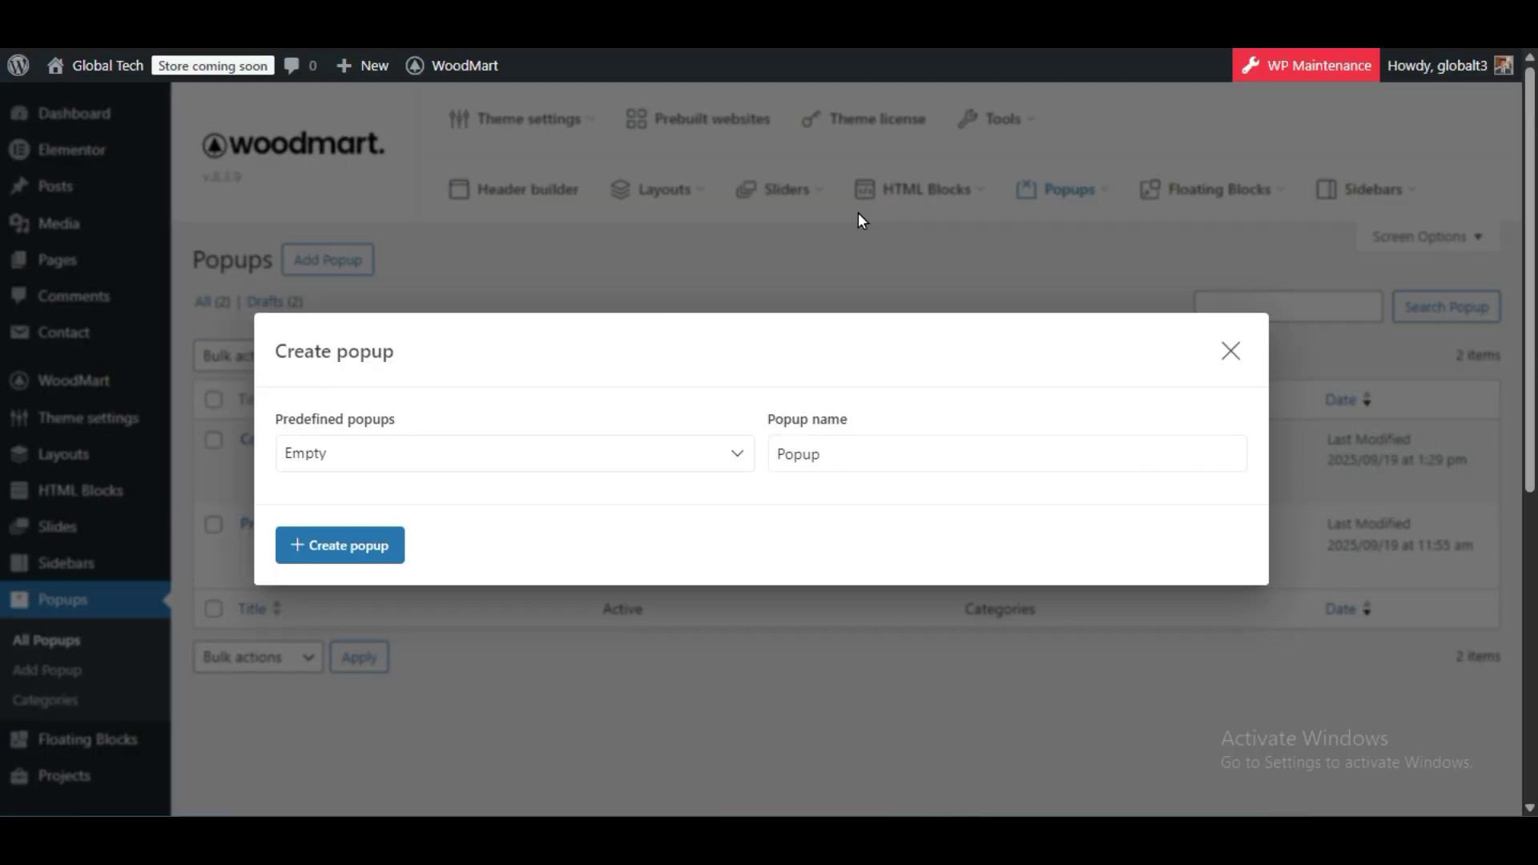
Dismiss the Create popup dialog, open the Floating Blocks section and close its creation dialog
type("Contact Form popup")
left_click(1225, 354)
mouse_move(1219, 199)
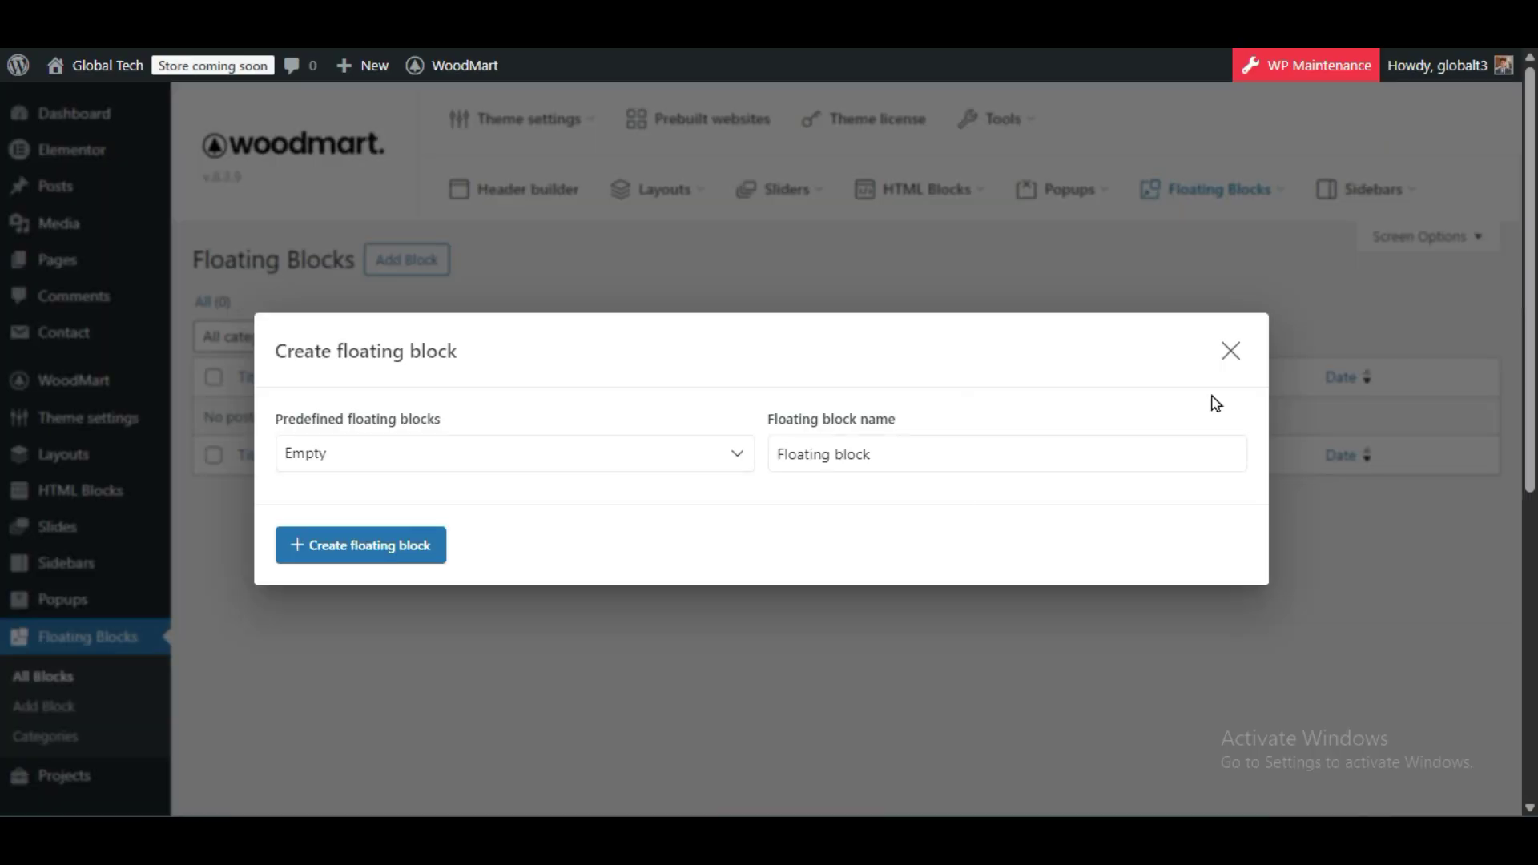
left_click(1230, 350)
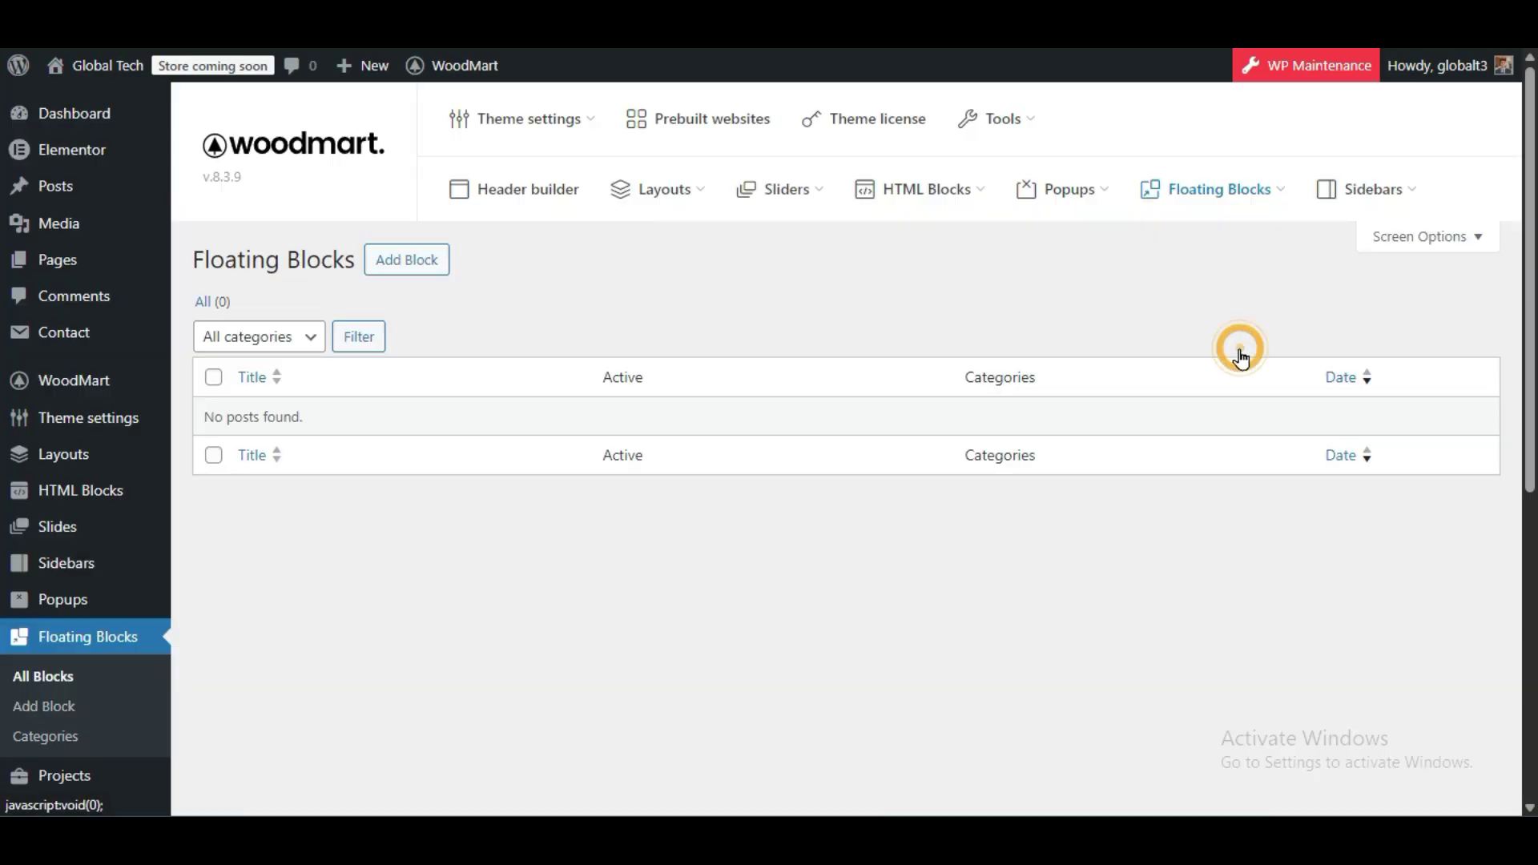
Return to the Popups section and close the Create popup dialog to show the popup list
mouse_move(1102, 200)
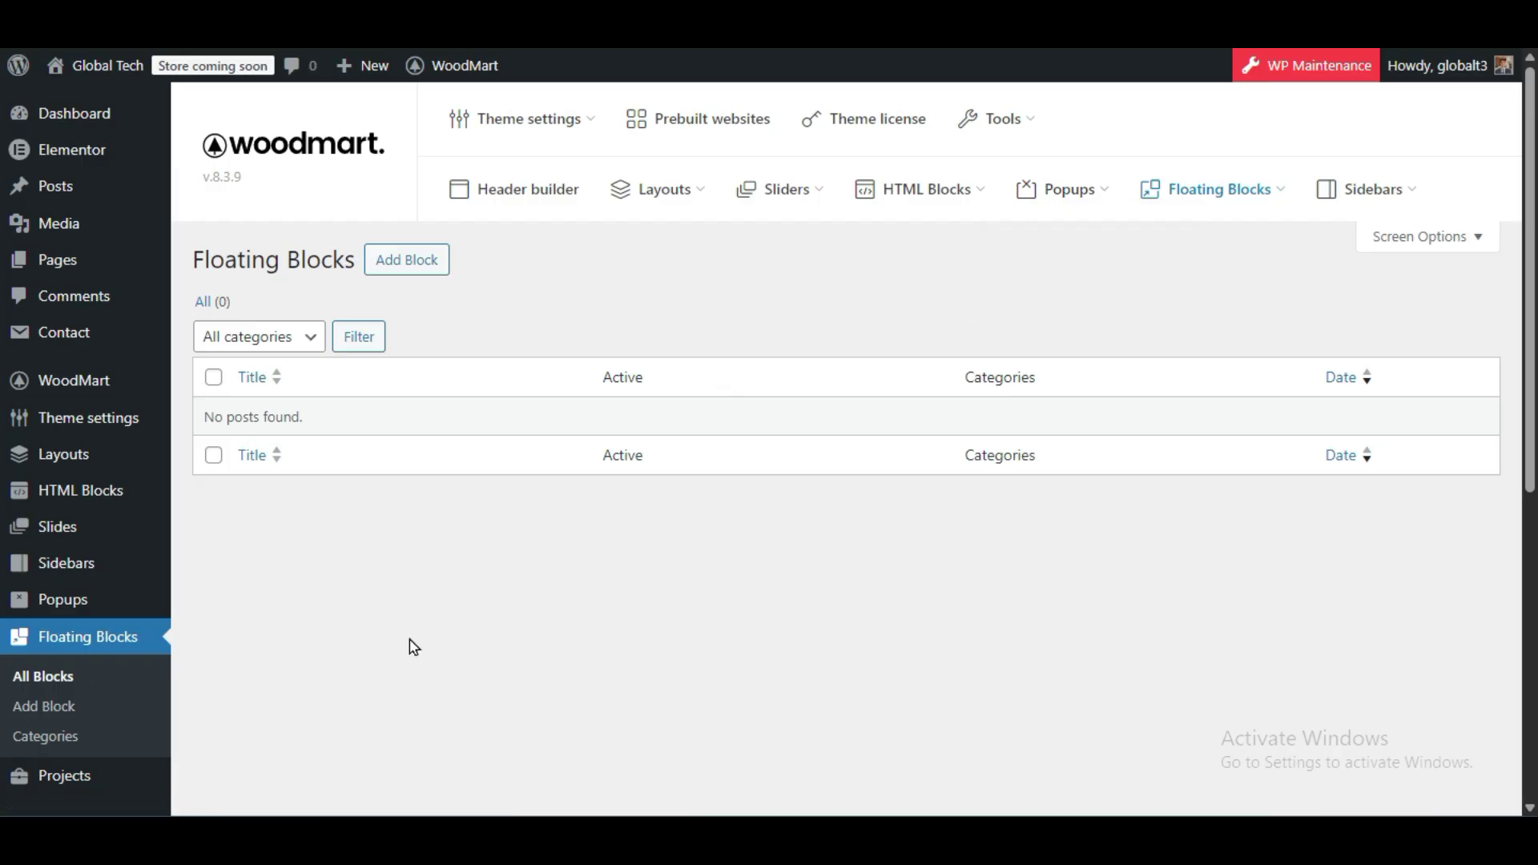
right_click(362, 670)
left_click(364, 680)
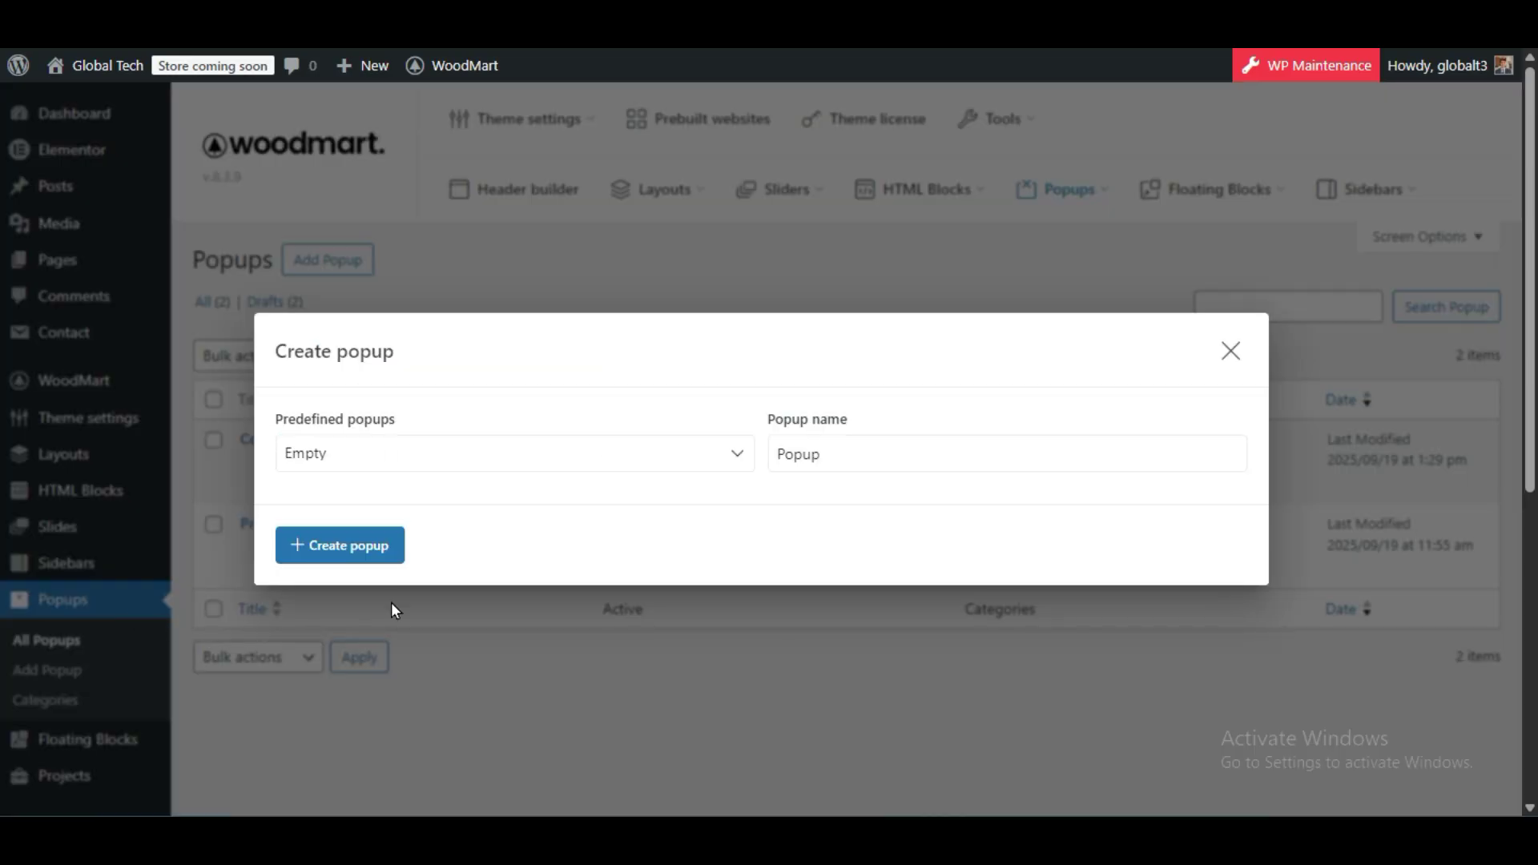
left_click(1241, 353)
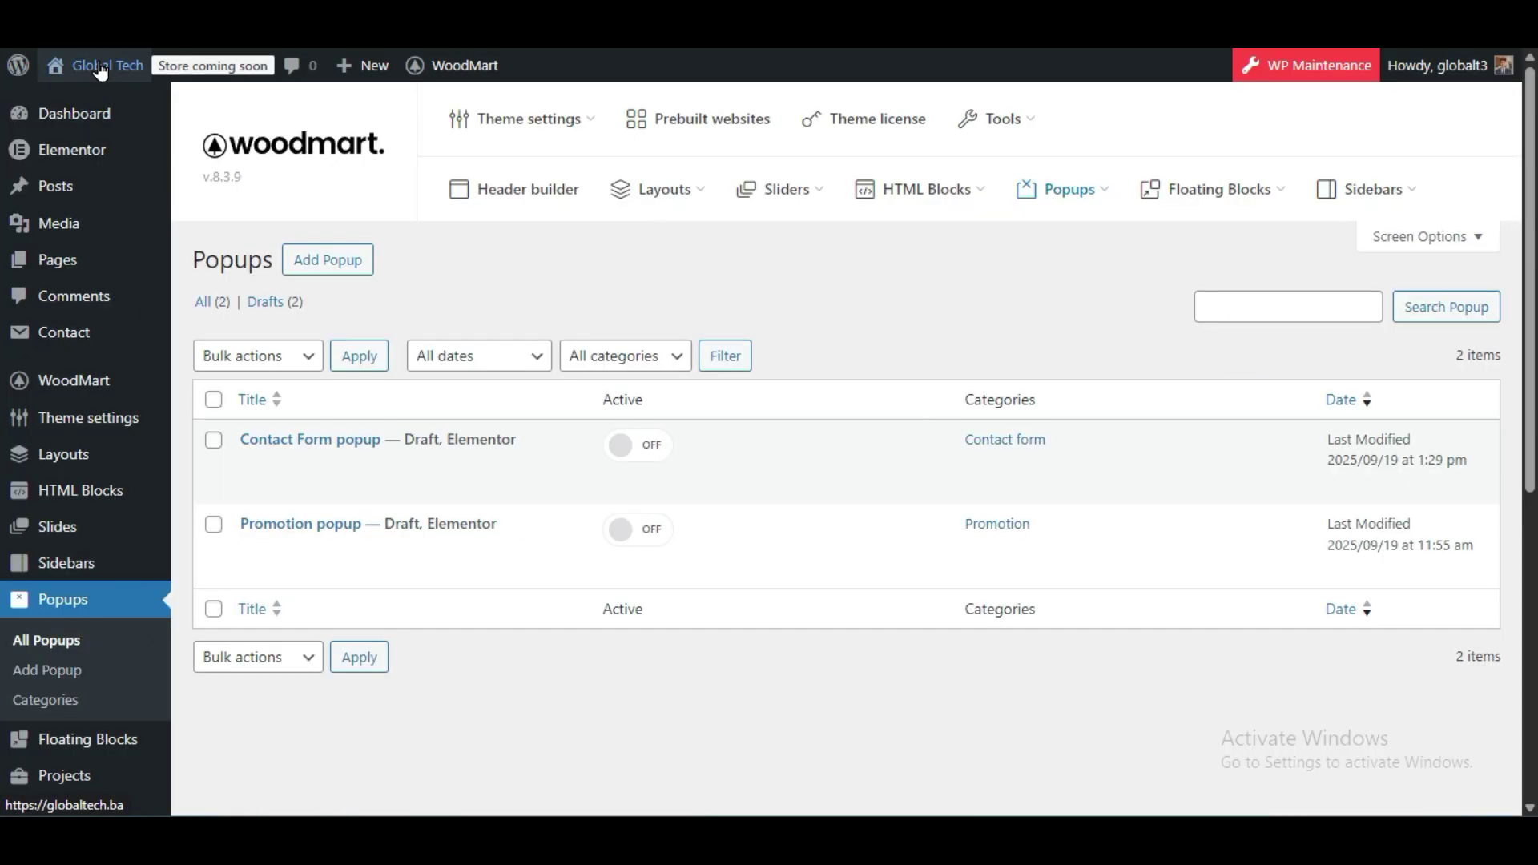
right_click(5, 651)
left_click(231, 686)
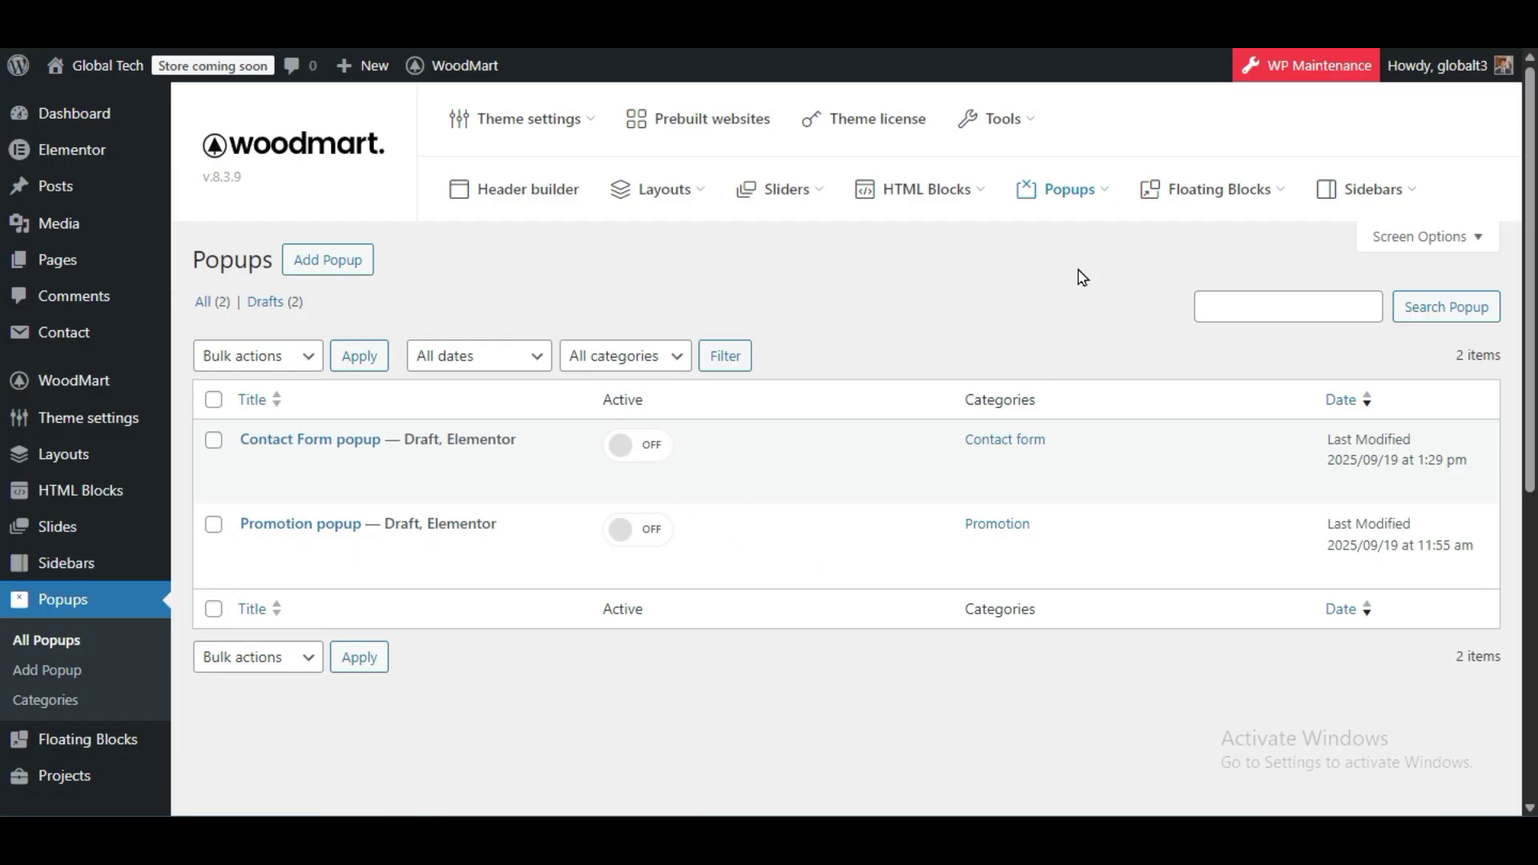
Start creating a floating block and choose the Banner predefined type
mouse_move(1209, 189)
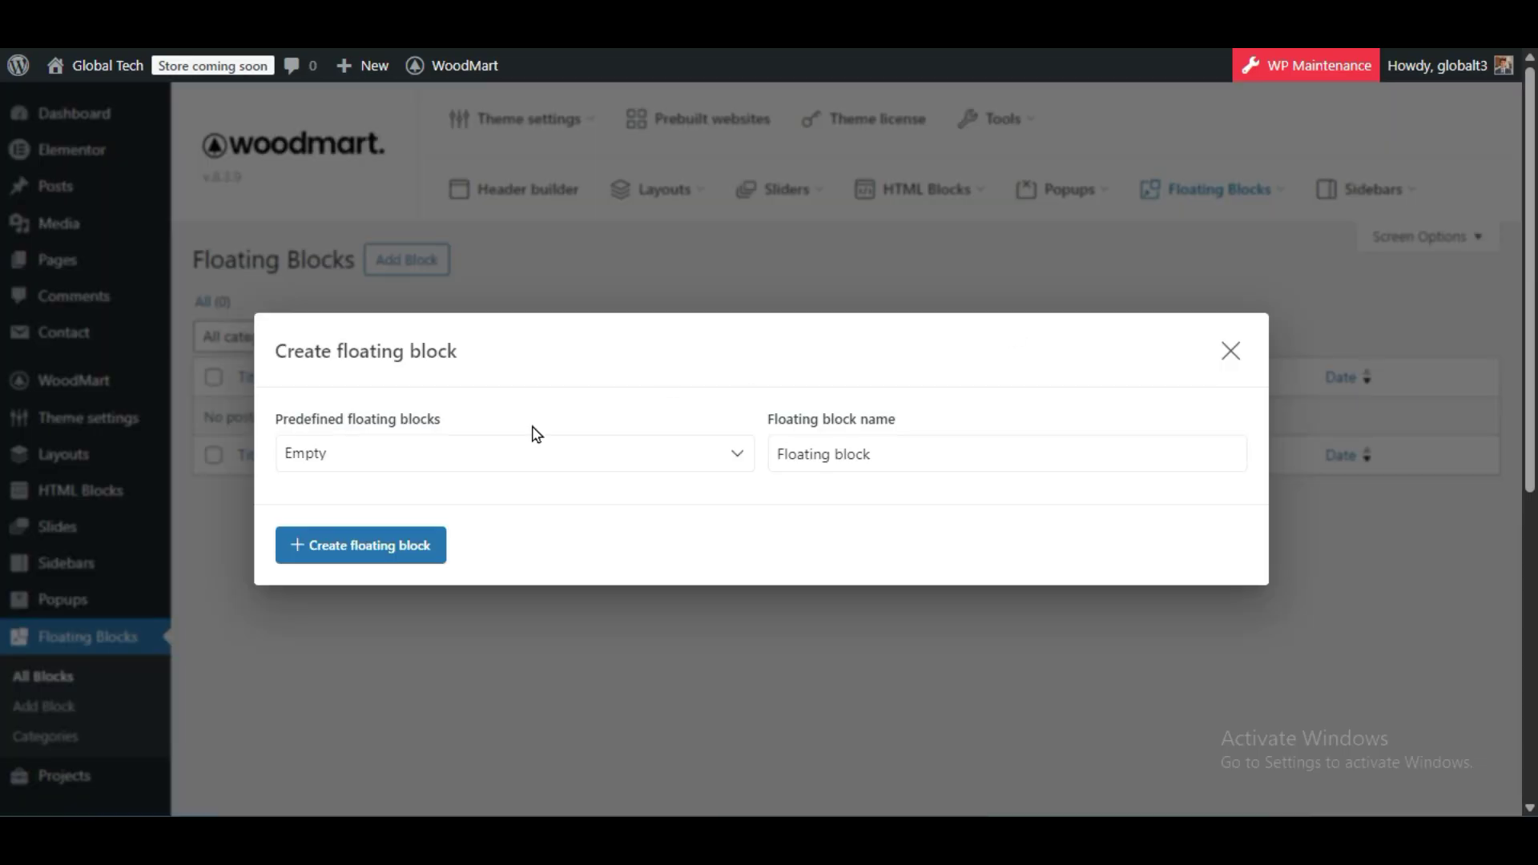
left_click(471, 460)
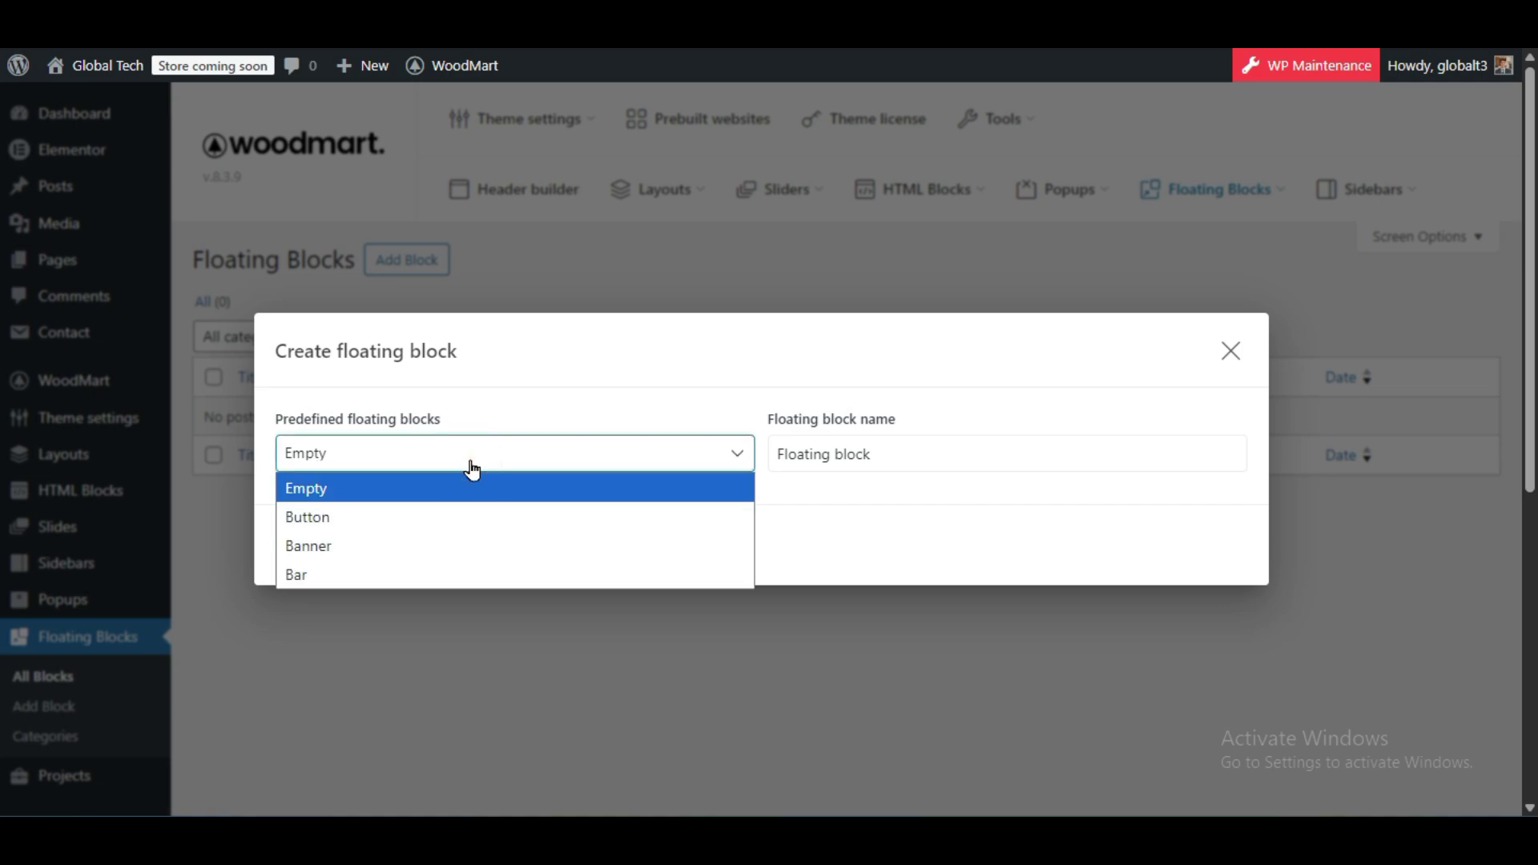
left_click(354, 543)
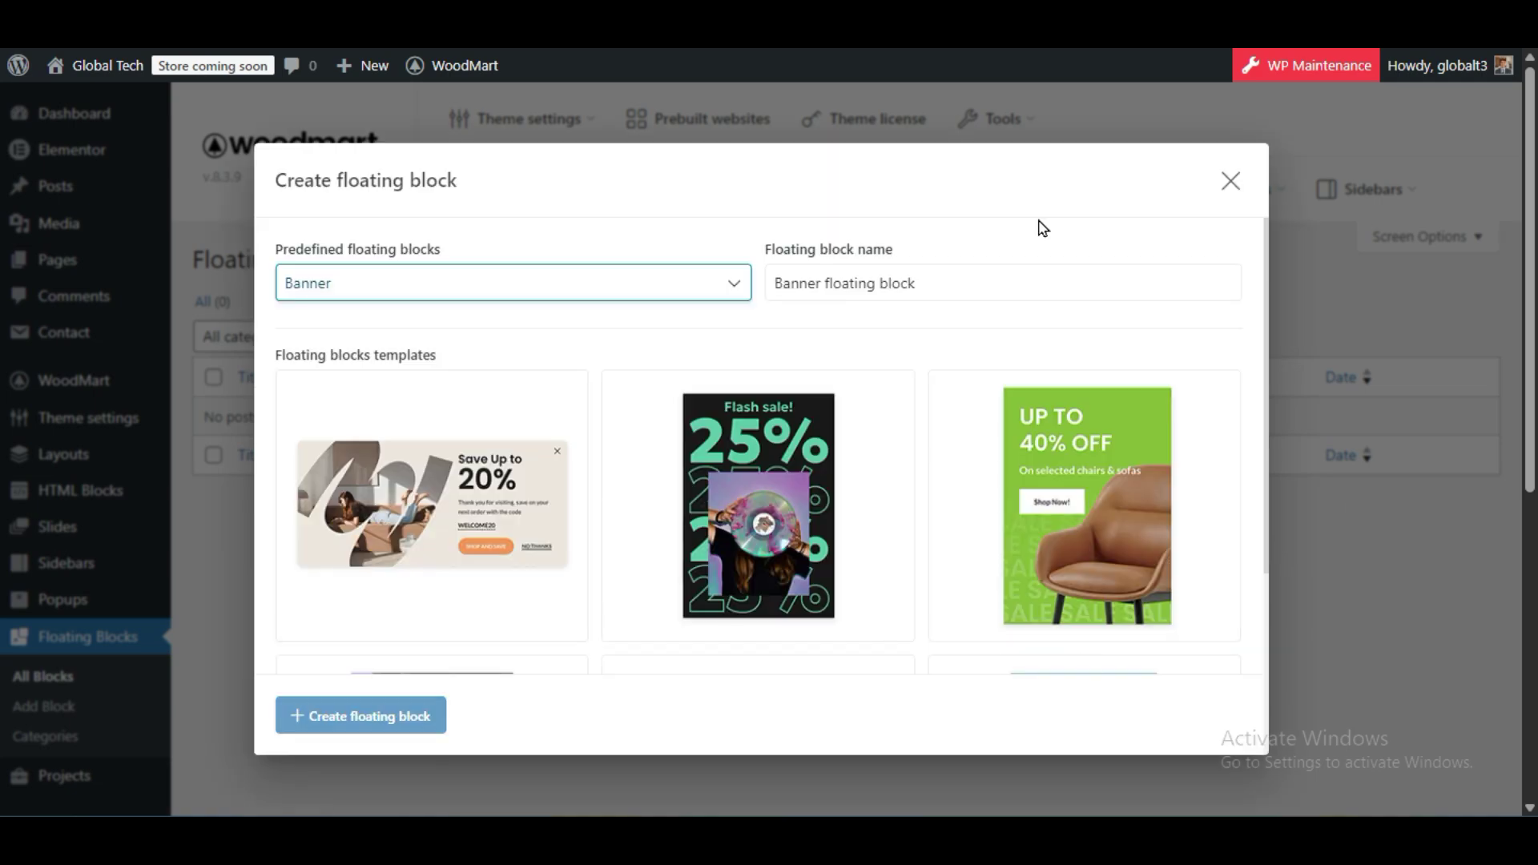
Switch the predefined floating block type to Bar and select the cookie notice bar template
left_click(519, 285)
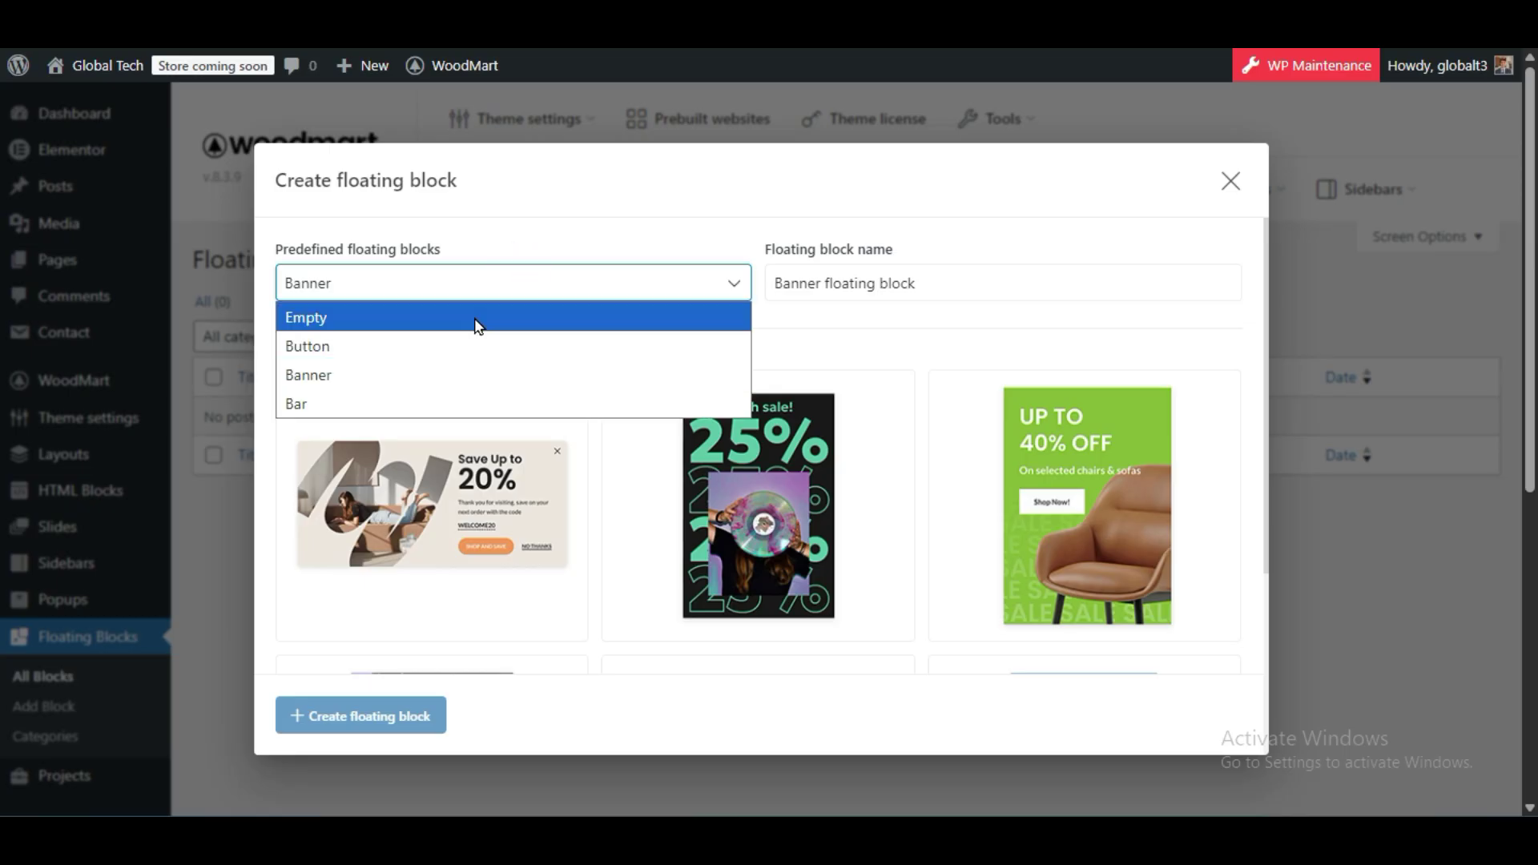
left_click(406, 402)
right_click(405, 409)
left_click(425, 294)
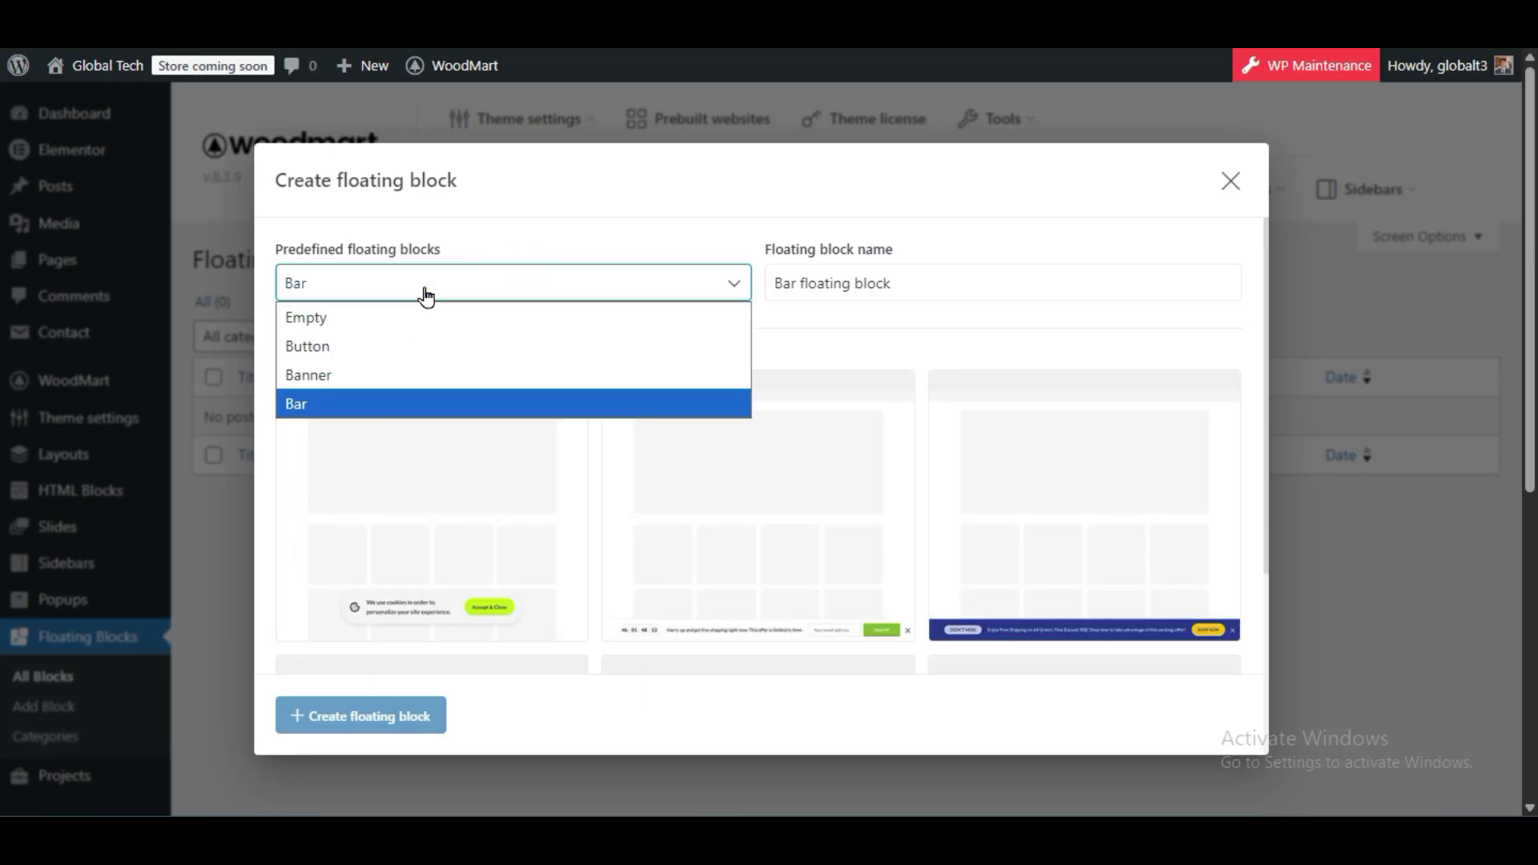
left_click(841, 324)
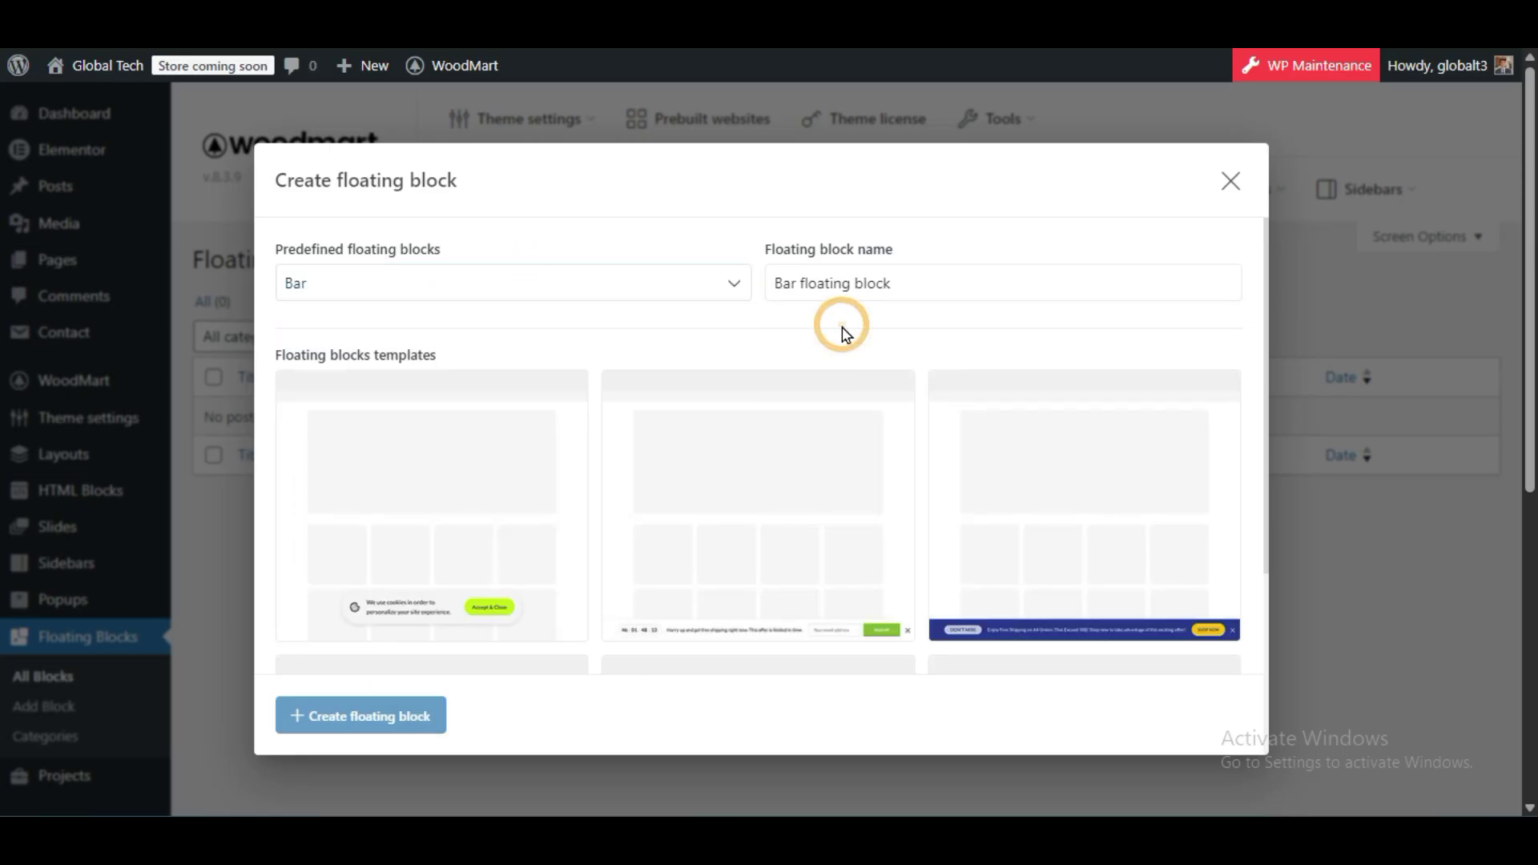
left_click(422, 556)
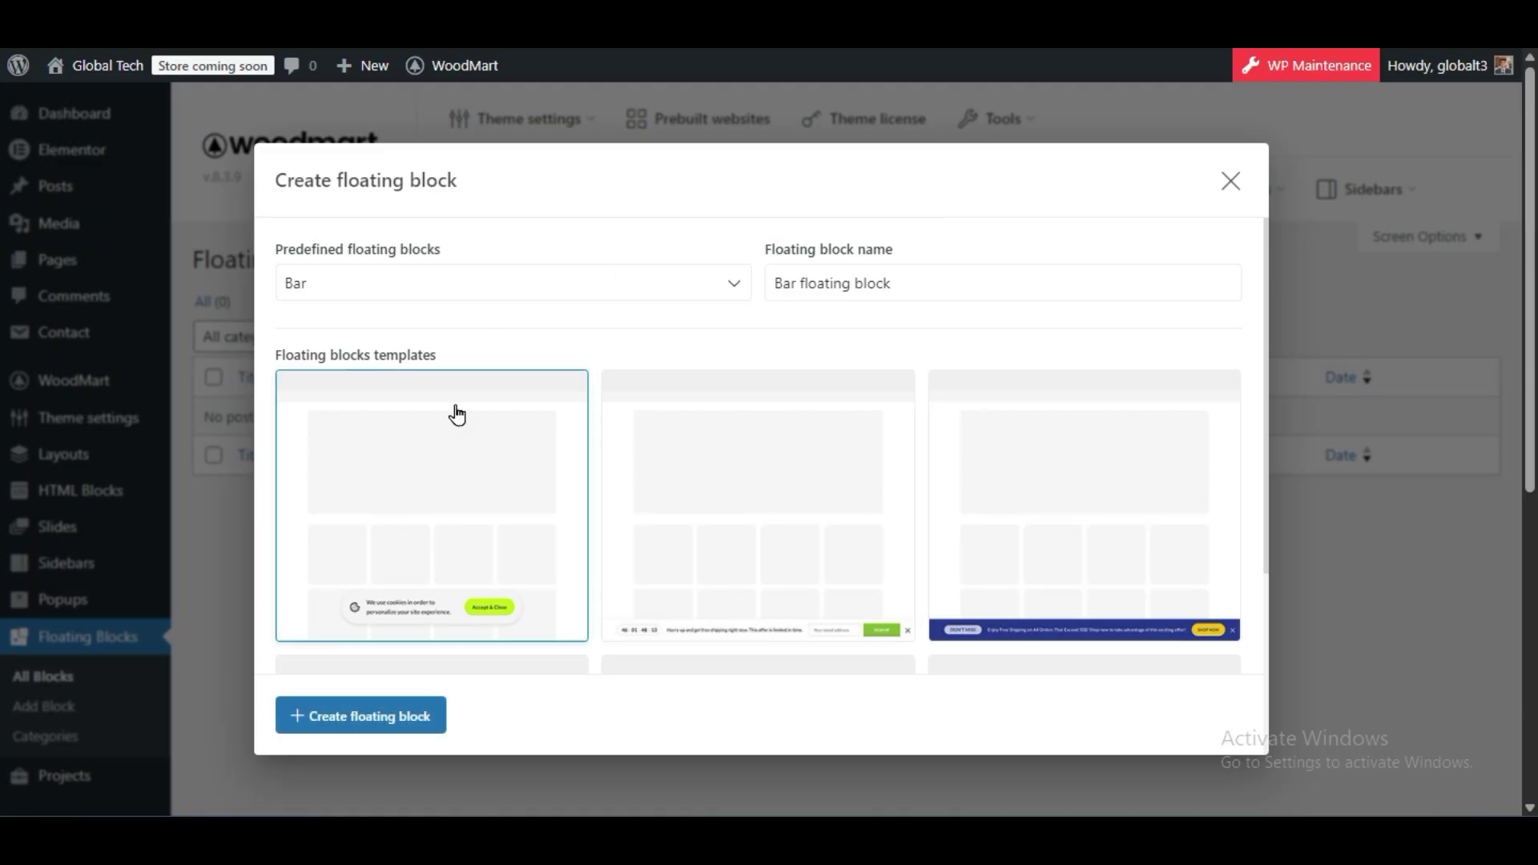
Switch the predefined type to Button, select the vertical social icons template and review the other button designs
left_click(384, 289)
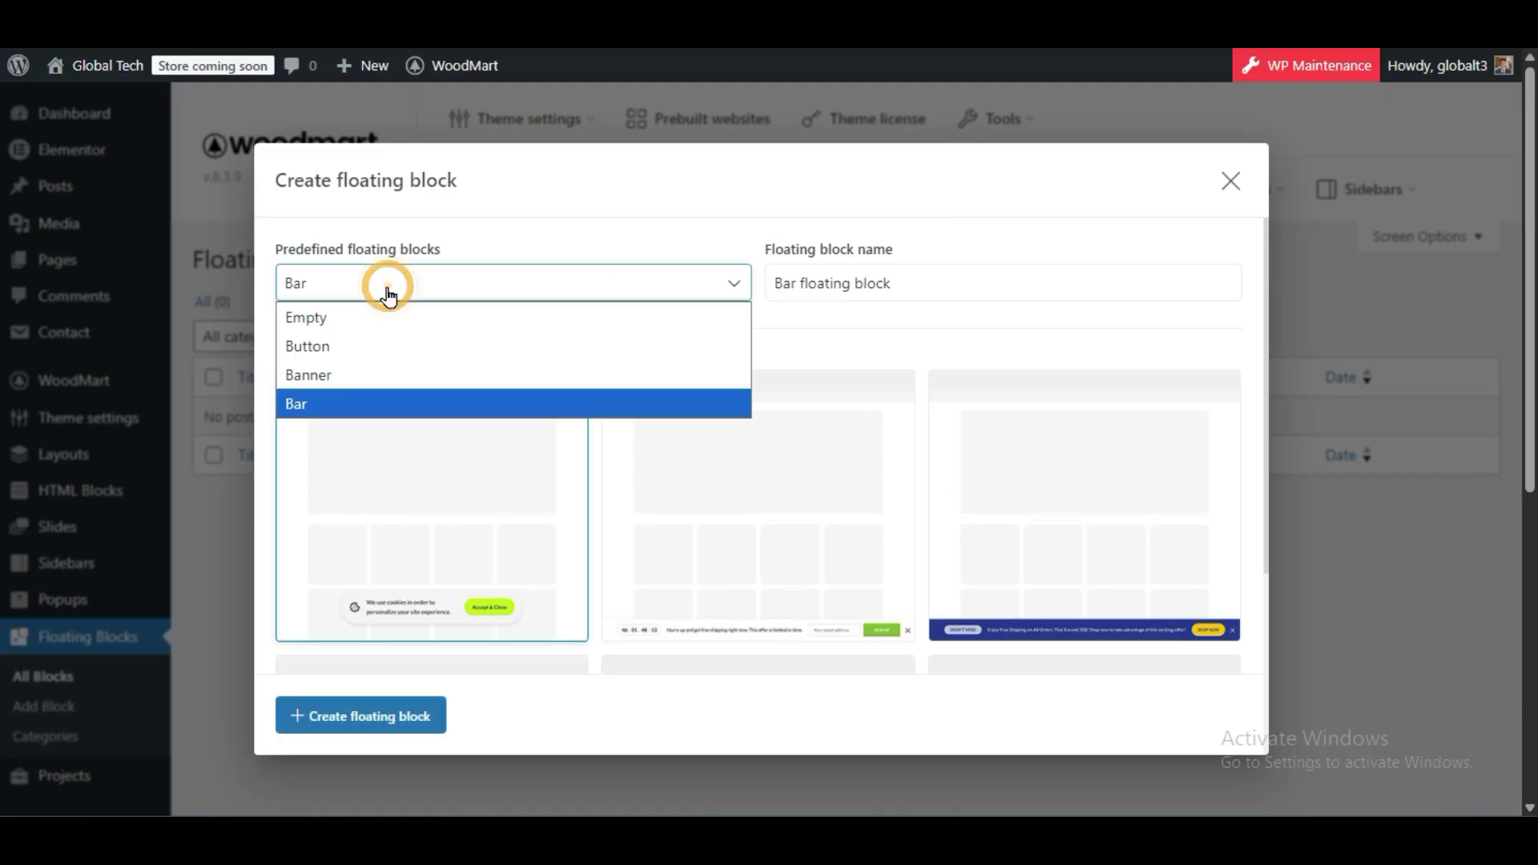
left_click(392, 339)
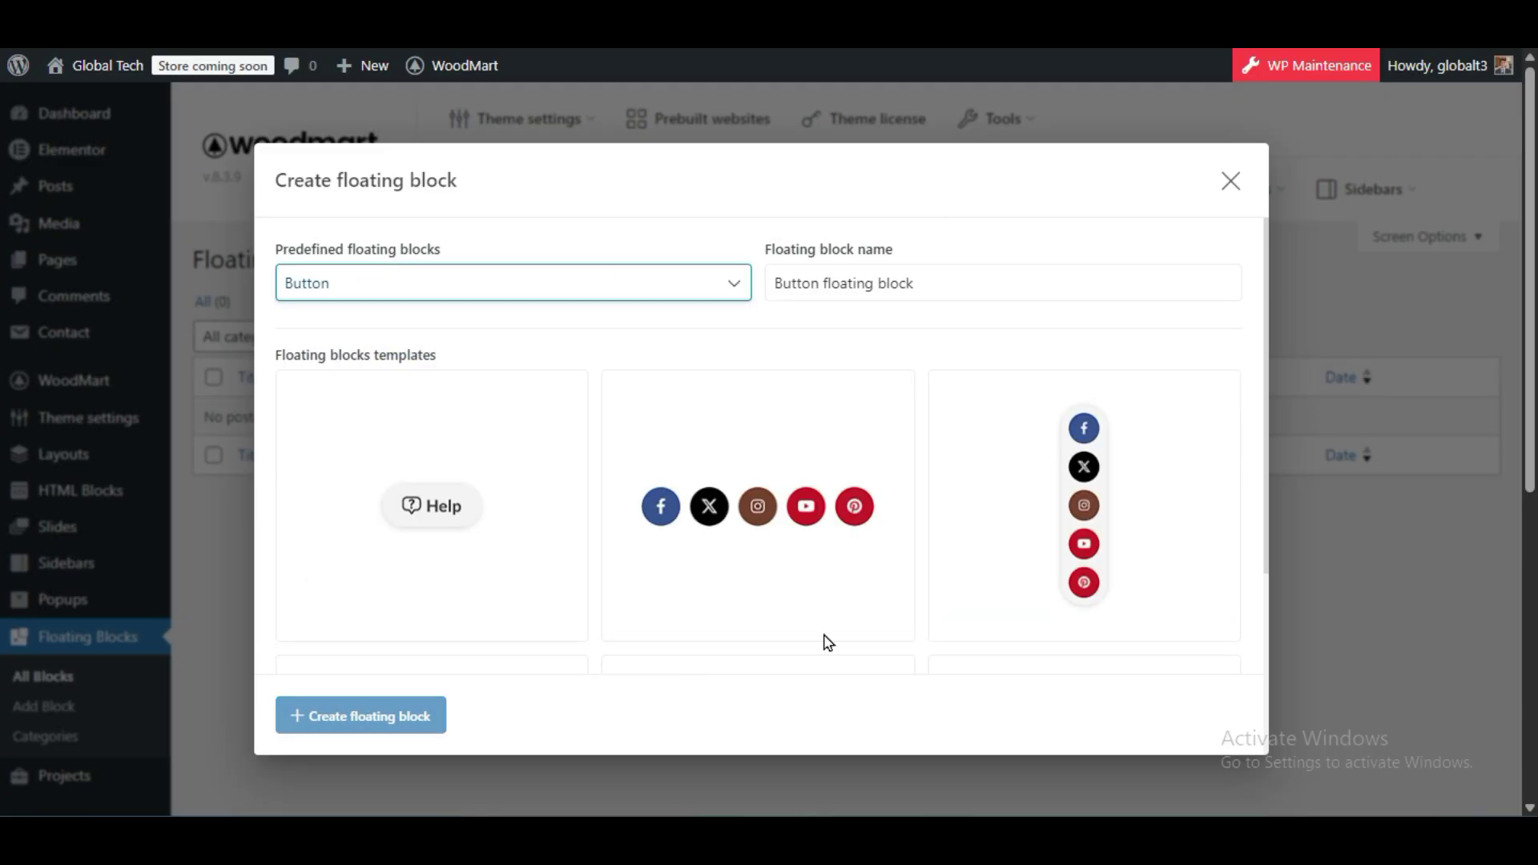
left_click(1055, 521)
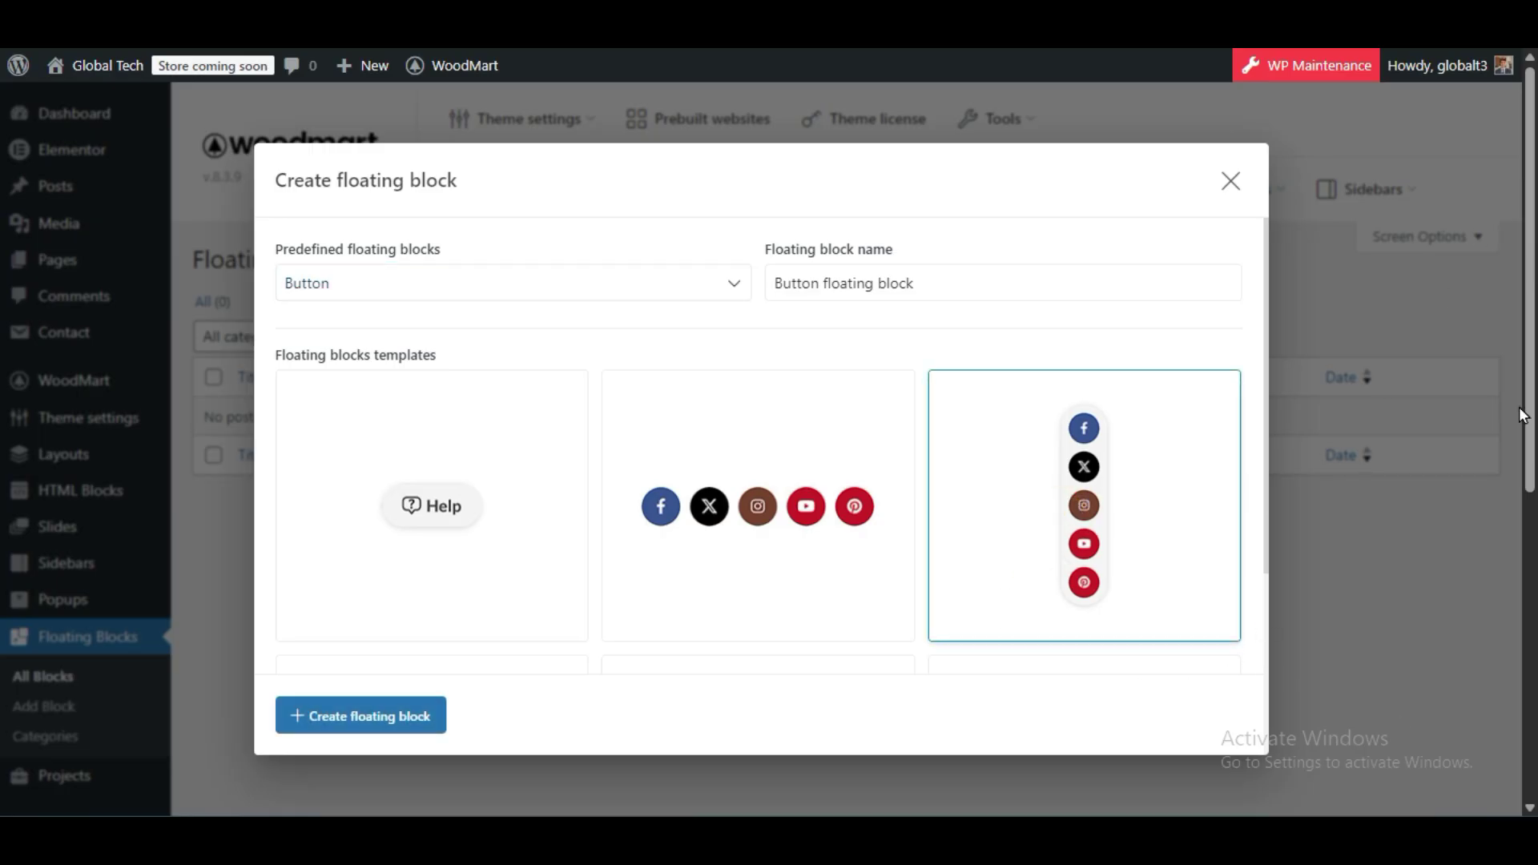
scroll(557, 553, "down", 3)
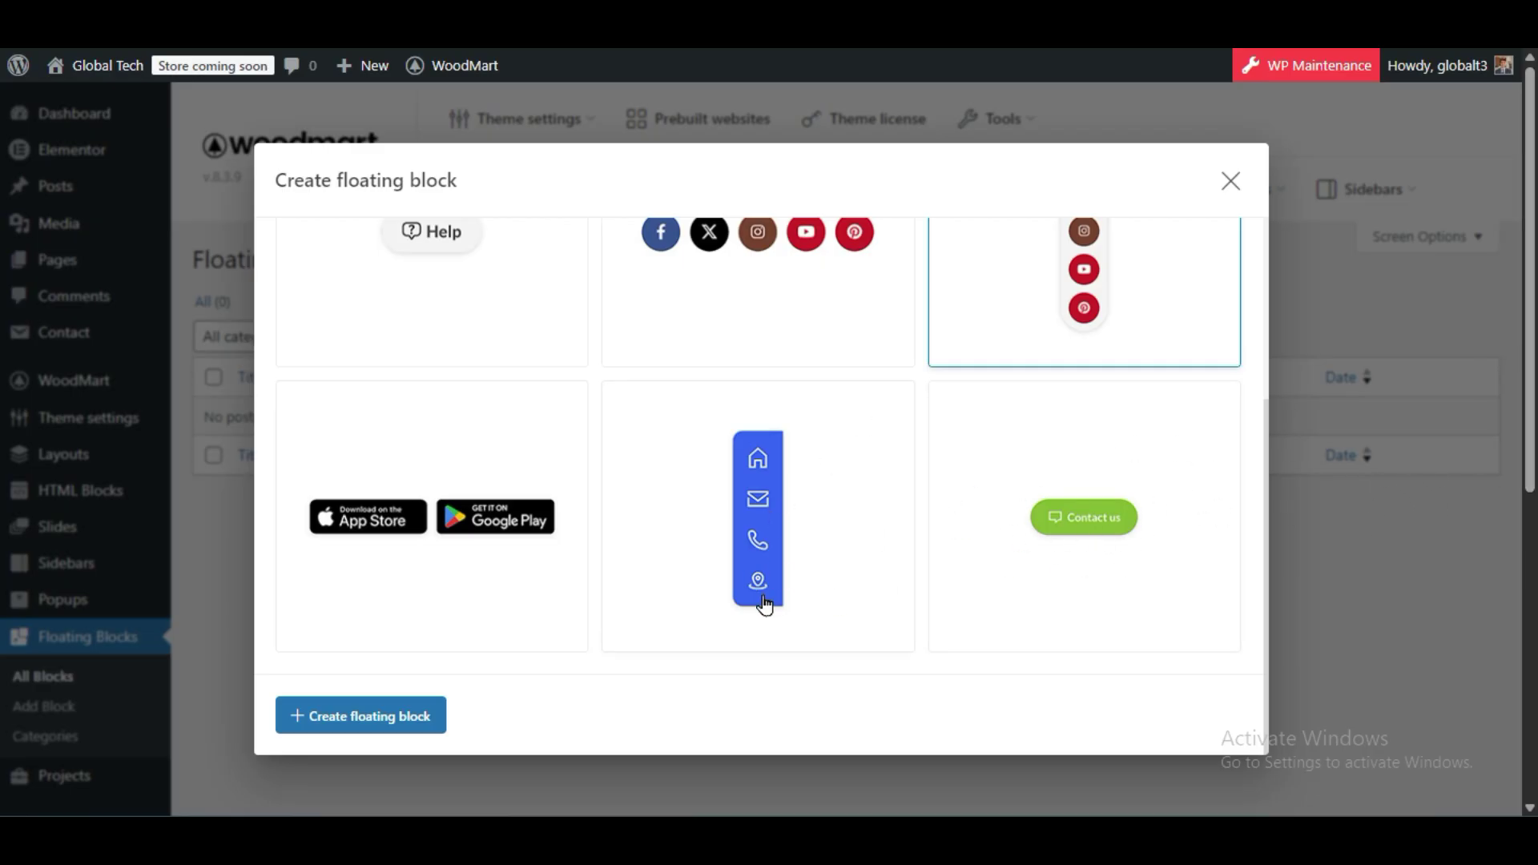
scroll(681, 513, "up", 3)
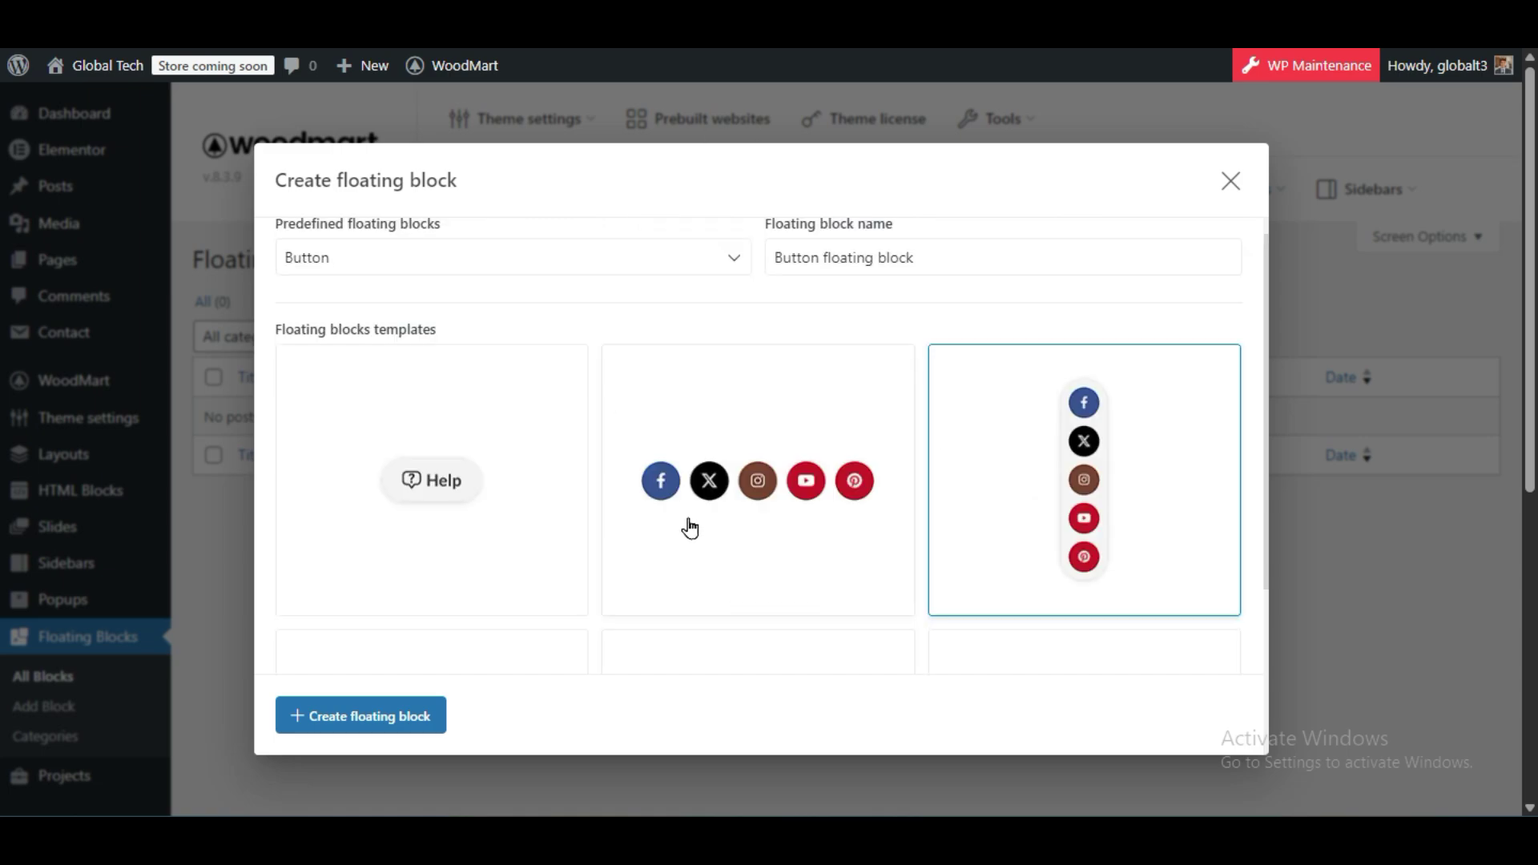
Create a Banner floating block from the "Save Up to 20%" template
scroll(690, 528, "up", 1)
left_click(448, 284)
left_click(440, 378)
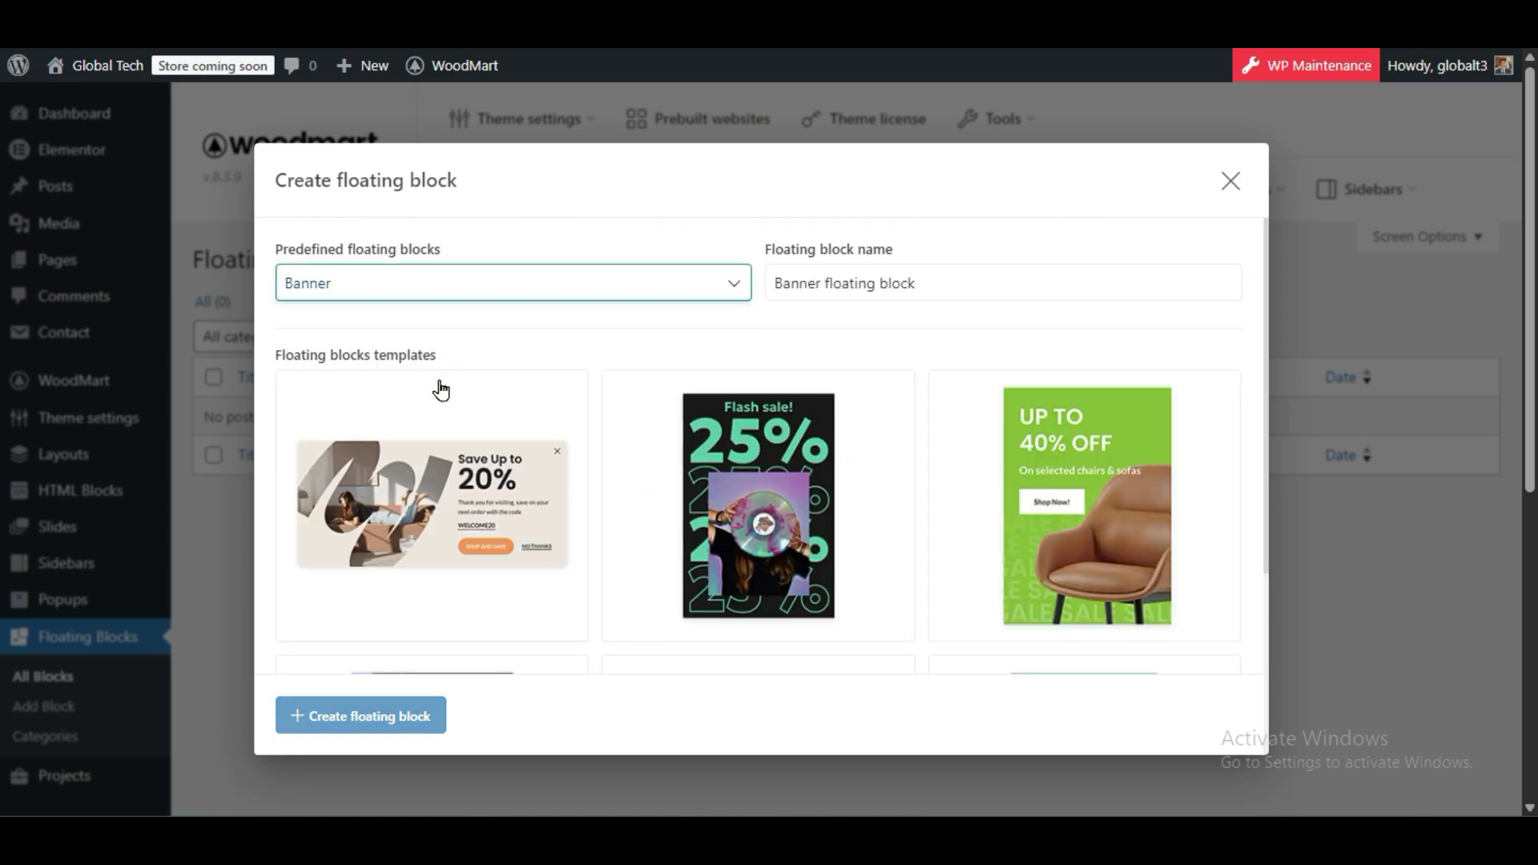
left_click(446, 500)
left_click(362, 715)
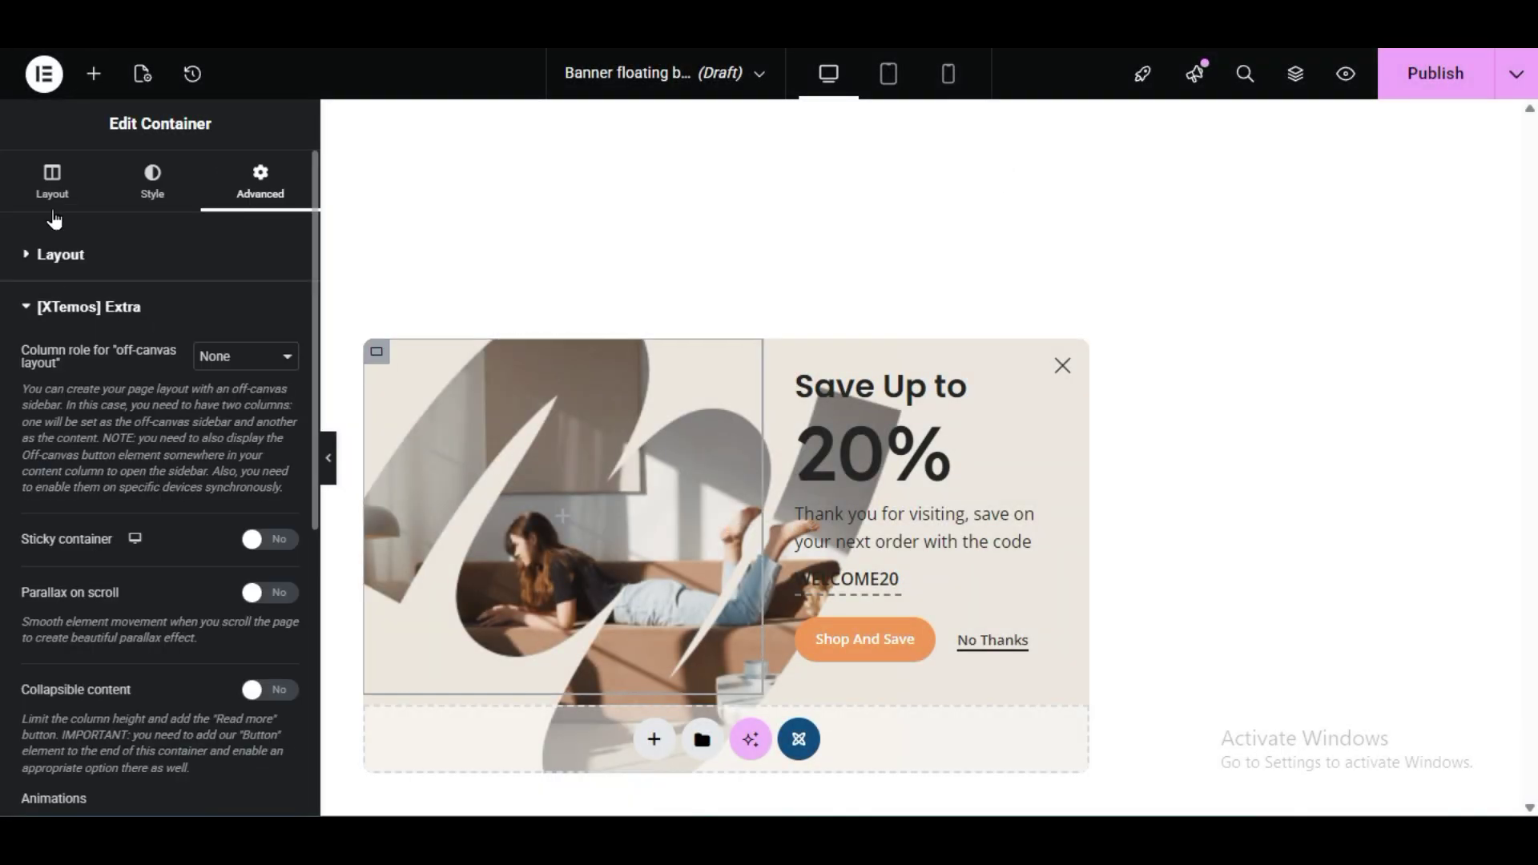
Review the image container's layout settings, the "Save Up to 20%" section title's content and the WELCOME20 text block
left_click(52, 188)
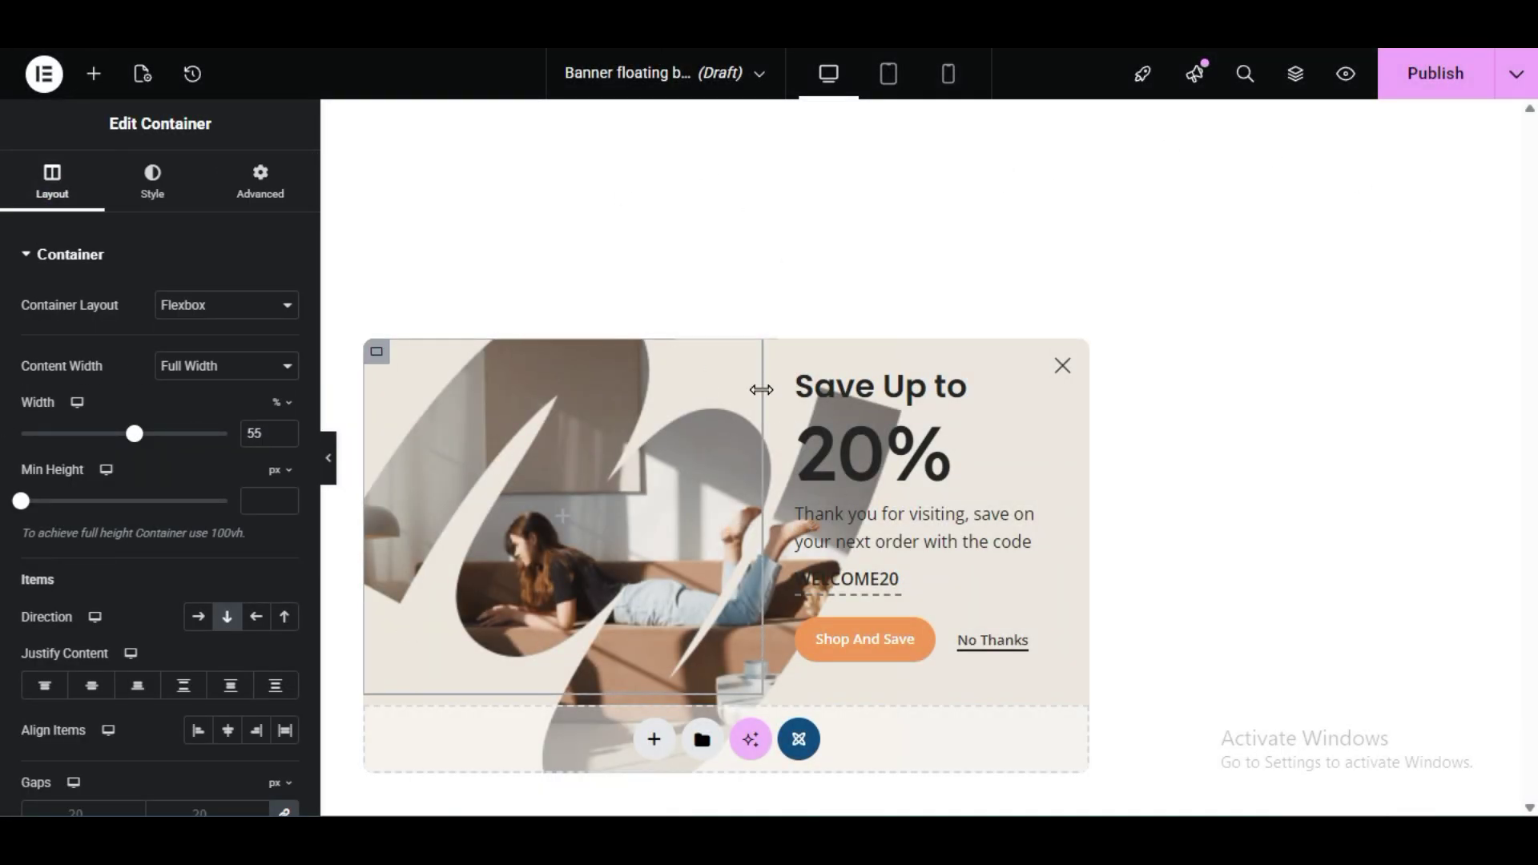
left_click(936, 408)
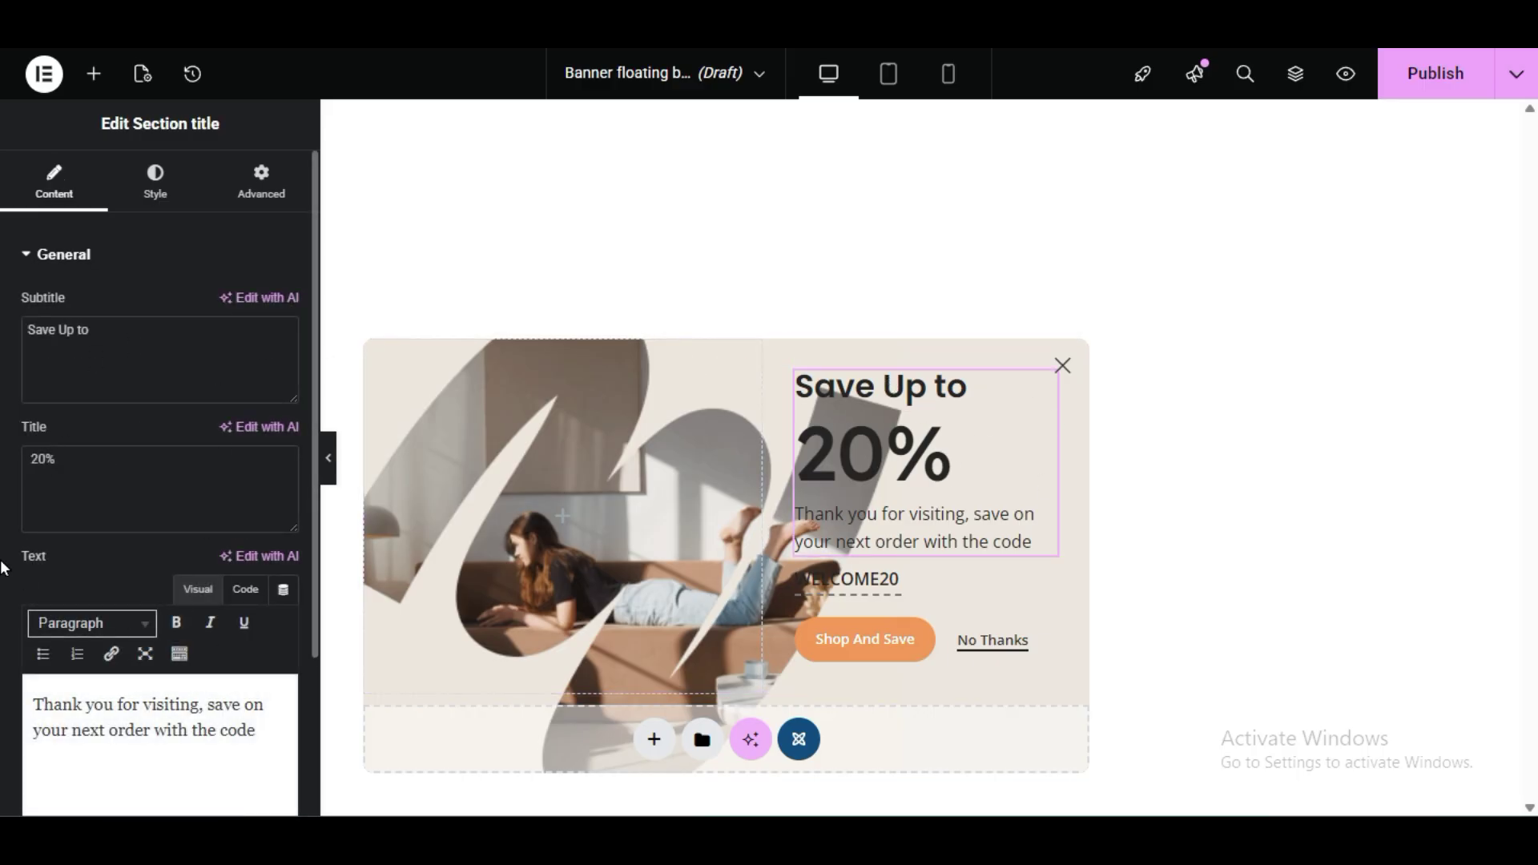
scroll(26, 654, "down", 3)
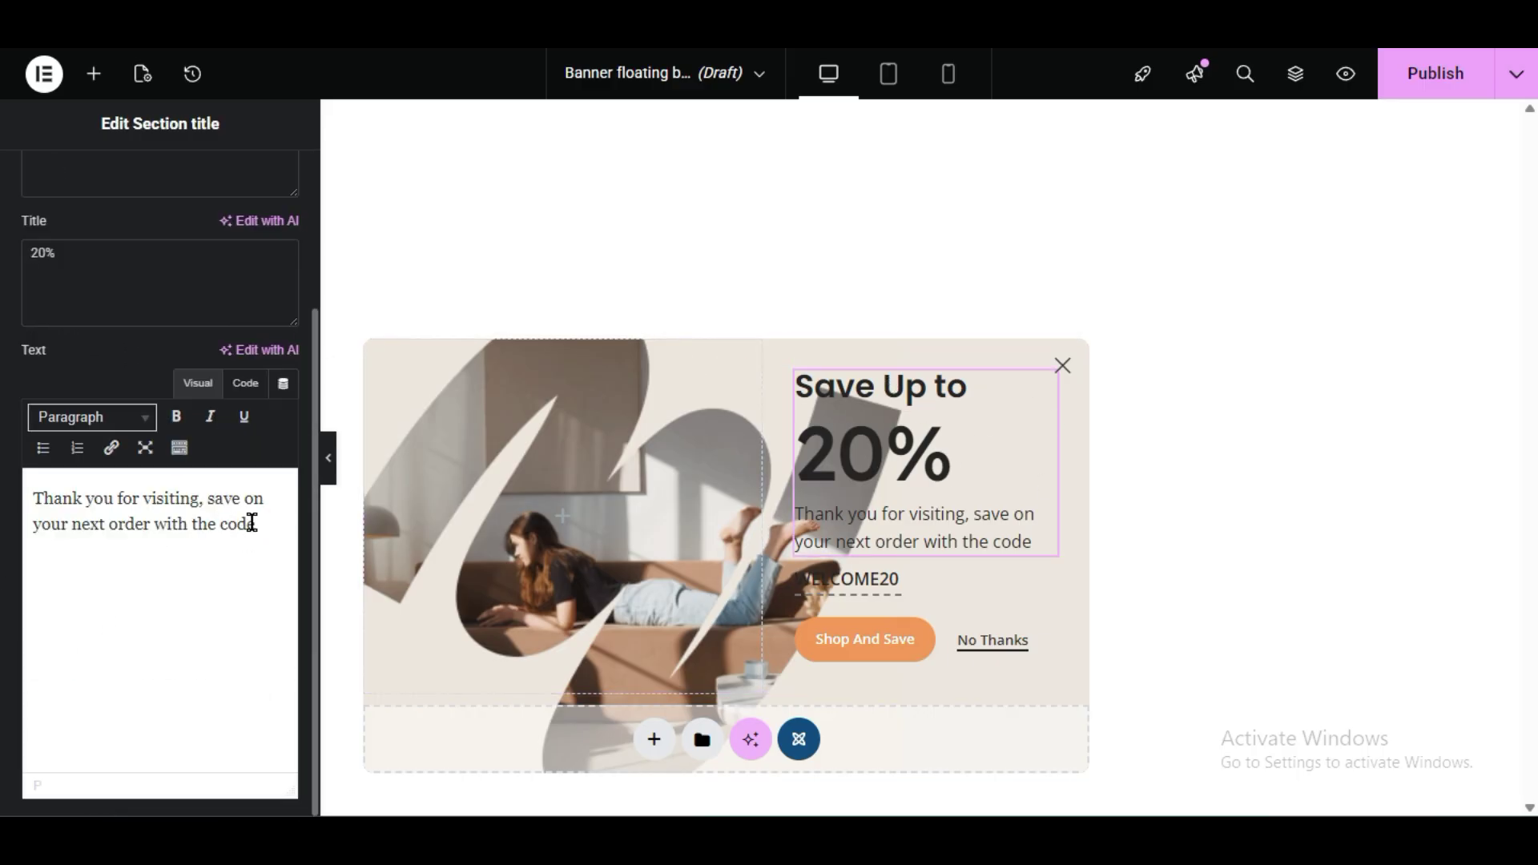
left_click(890, 583)
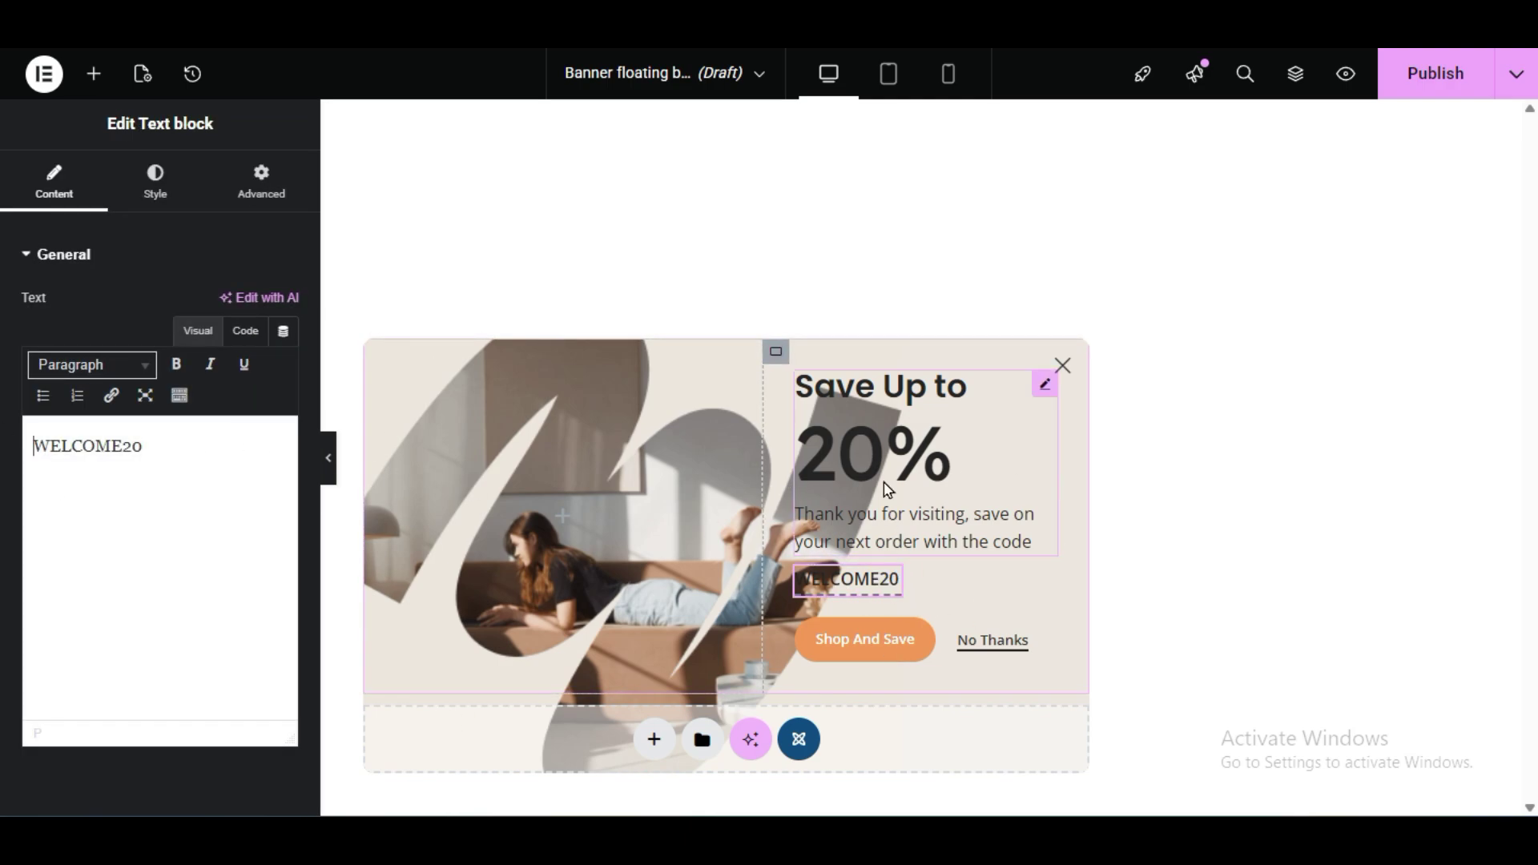
Add a Text block widget between the banner's thank-you text and the WELCOME20 code
left_click(95, 78)
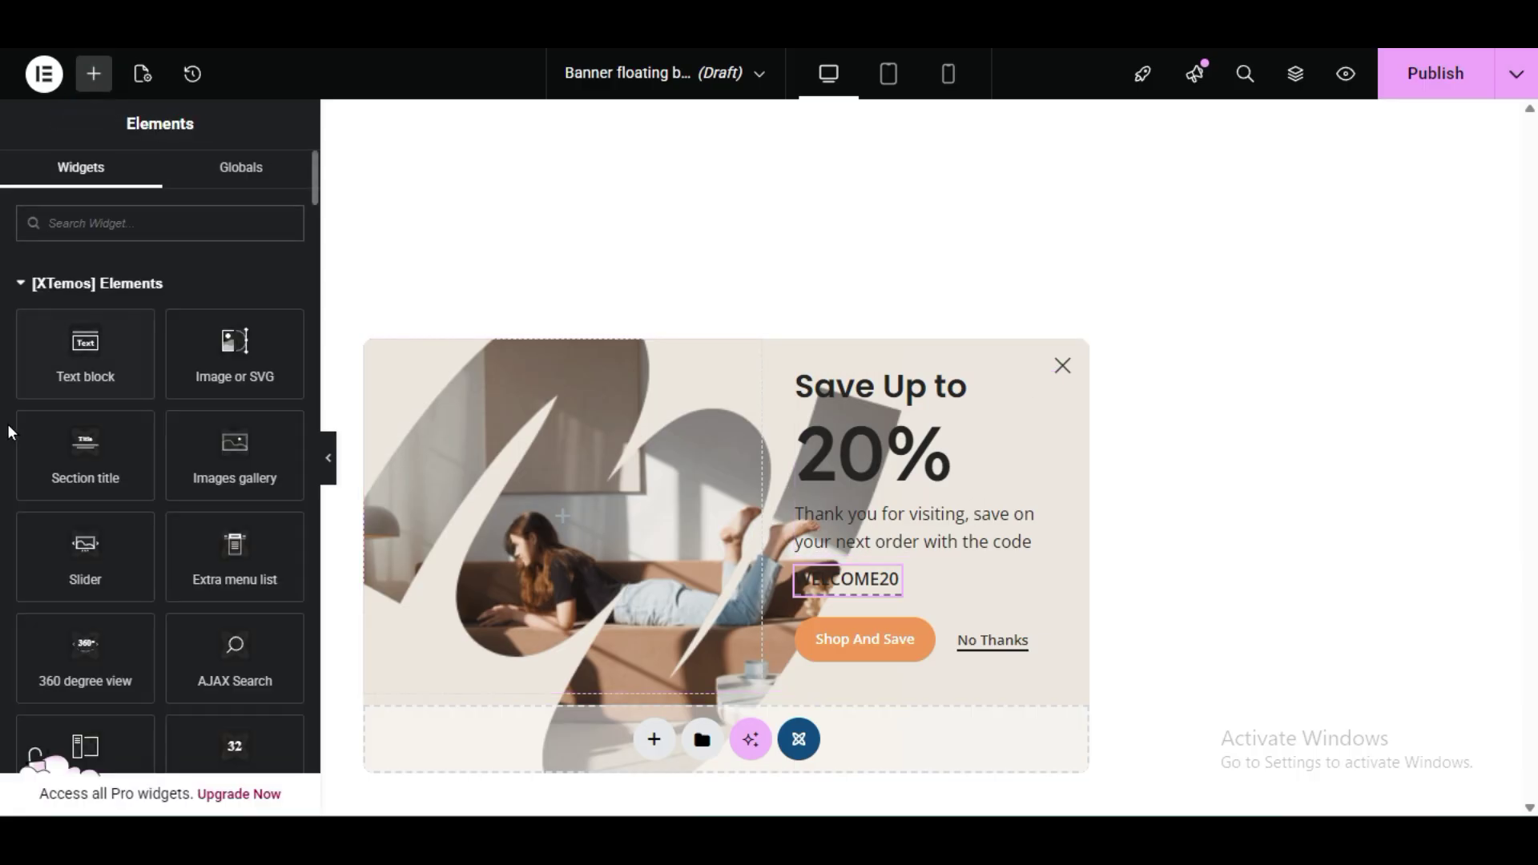
left_click_drag(25, 358, 844, 554)
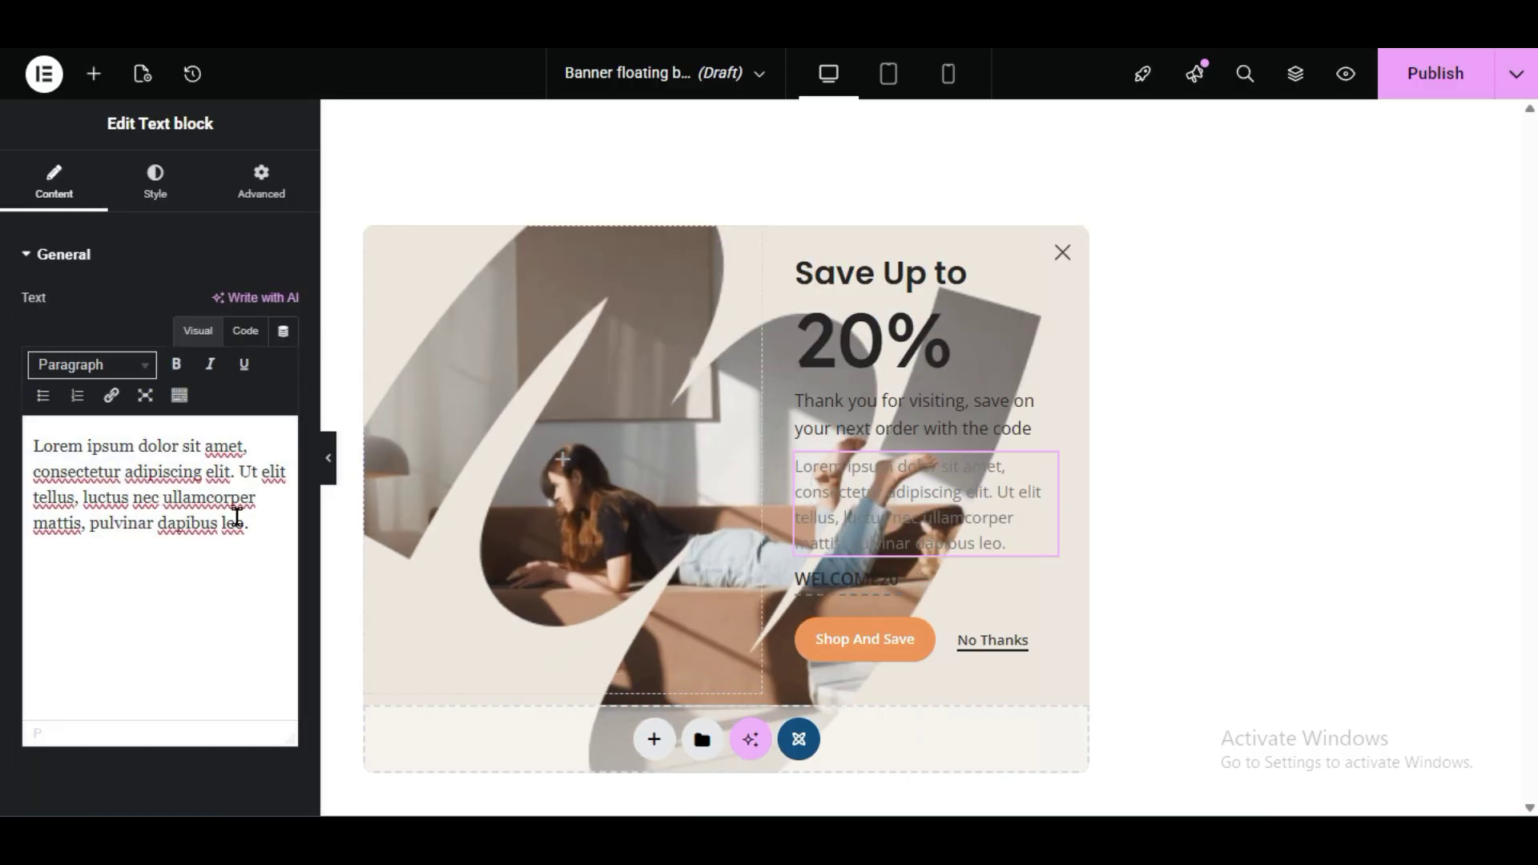
Try the Primary and Alternative text colors on the new text block's paragraph
left_click(155, 183)
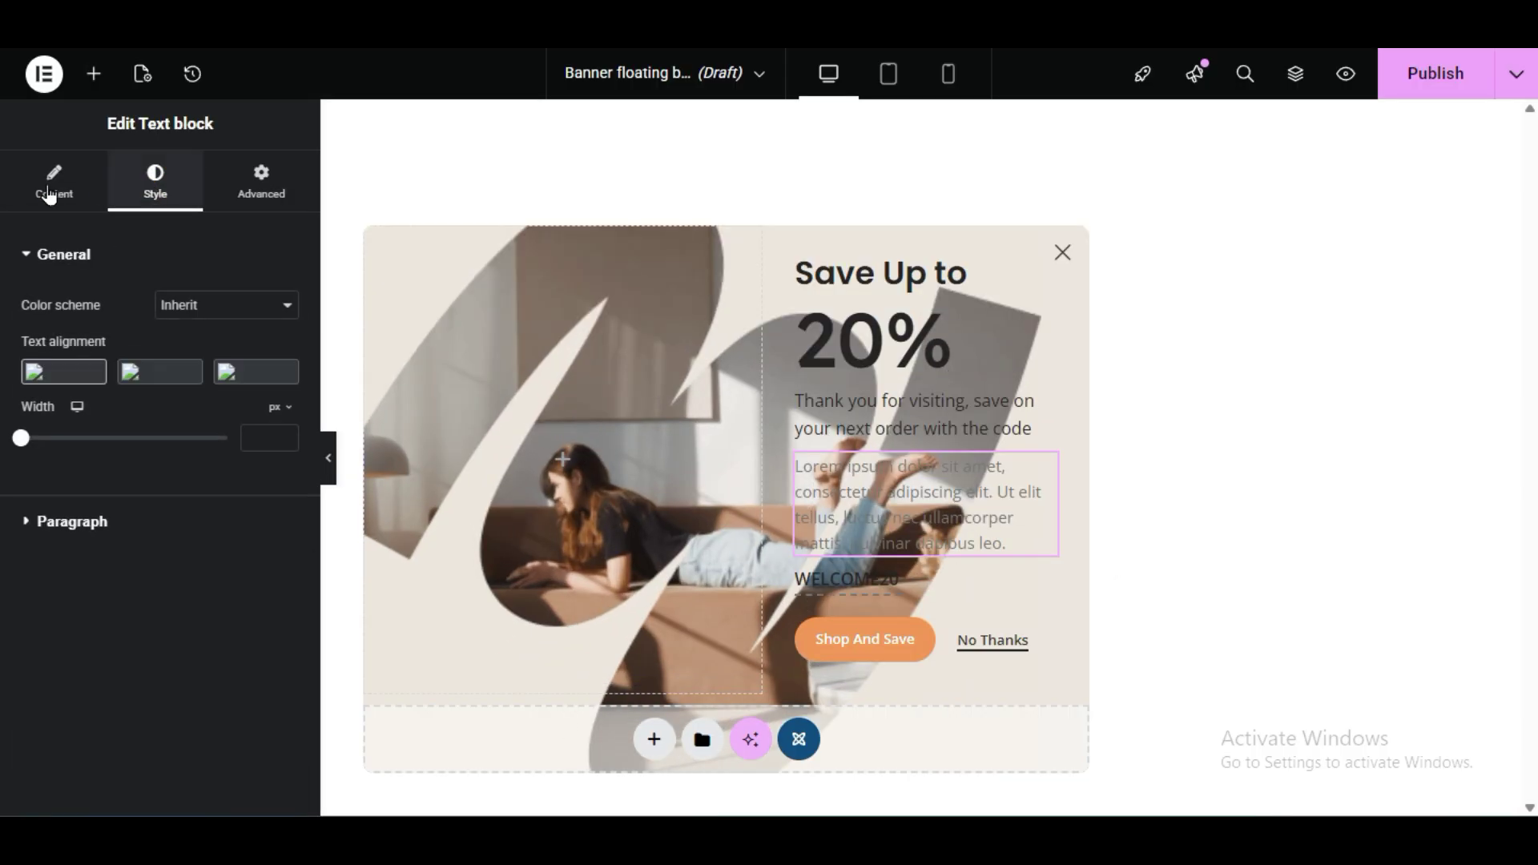
left_click(89, 521)
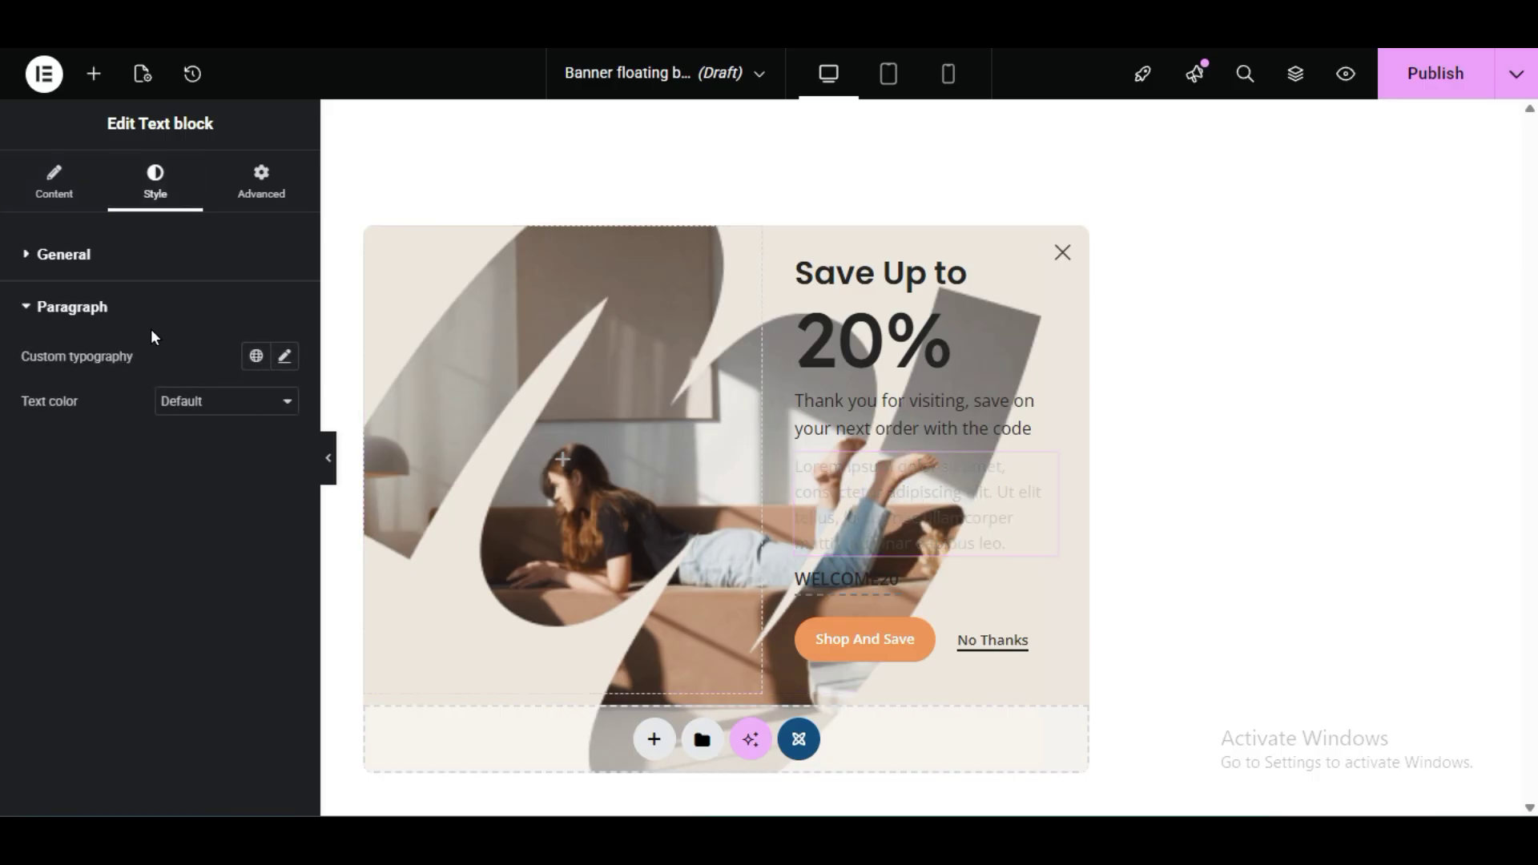
left_click(178, 409)
left_click(181, 476)
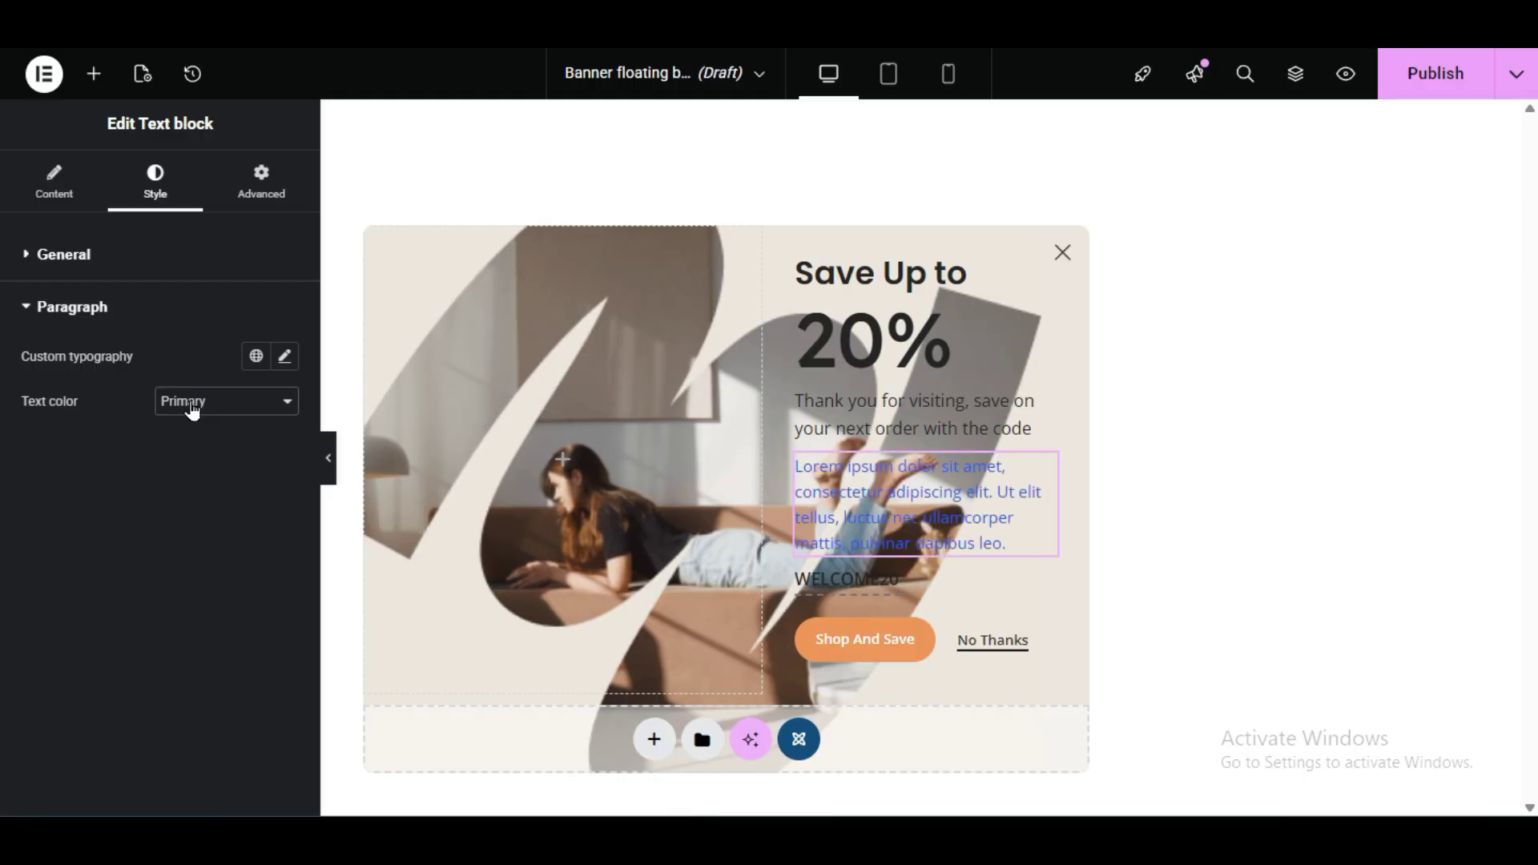
left_click(193, 408)
left_click(181, 512)
Set the new text block's paragraph to a custom black text color
left_click(189, 400)
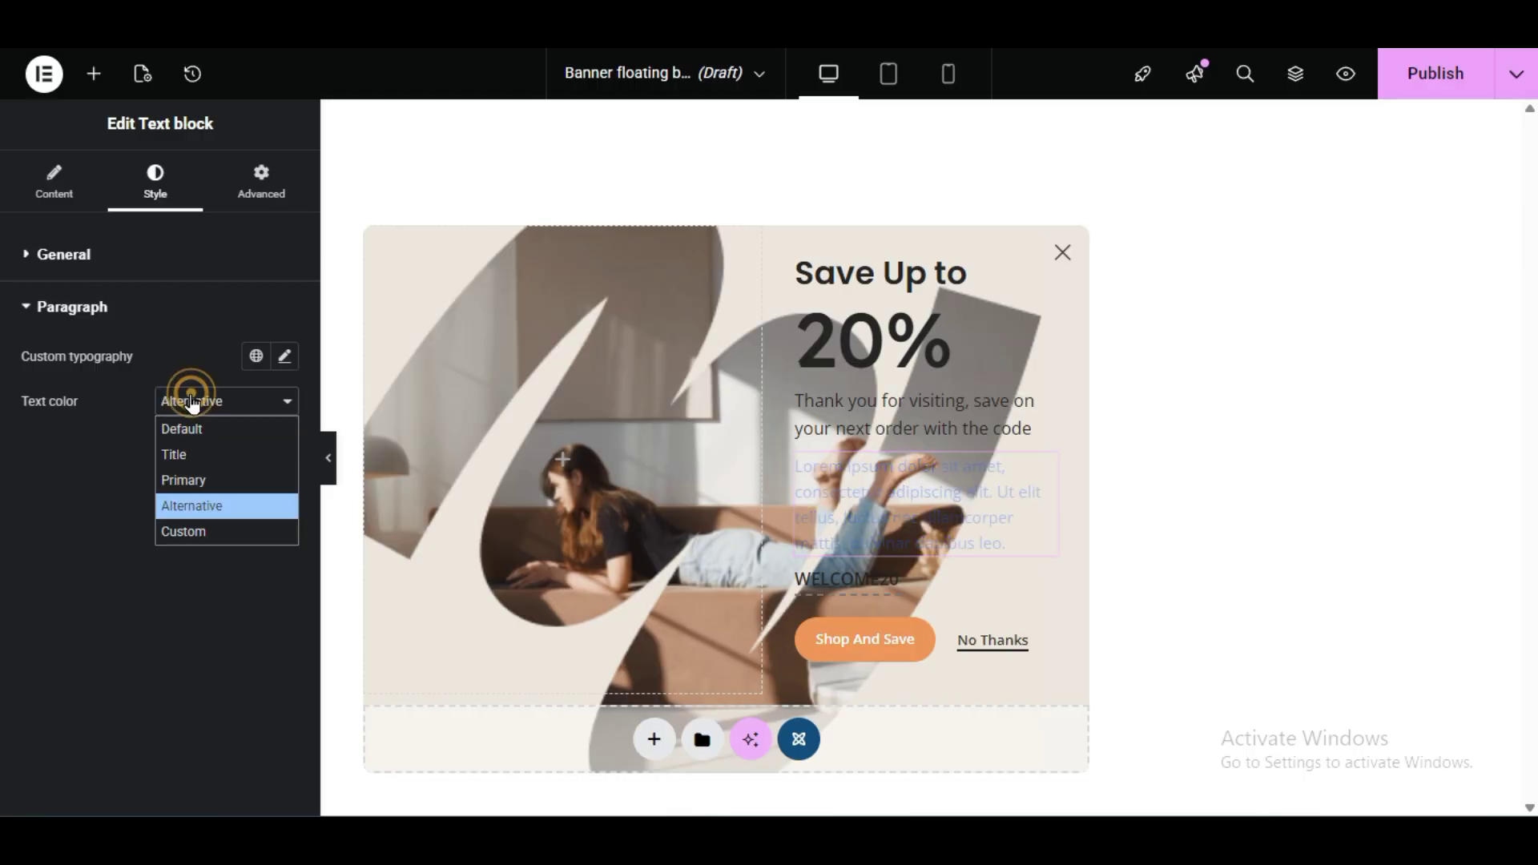
left_click(170, 532)
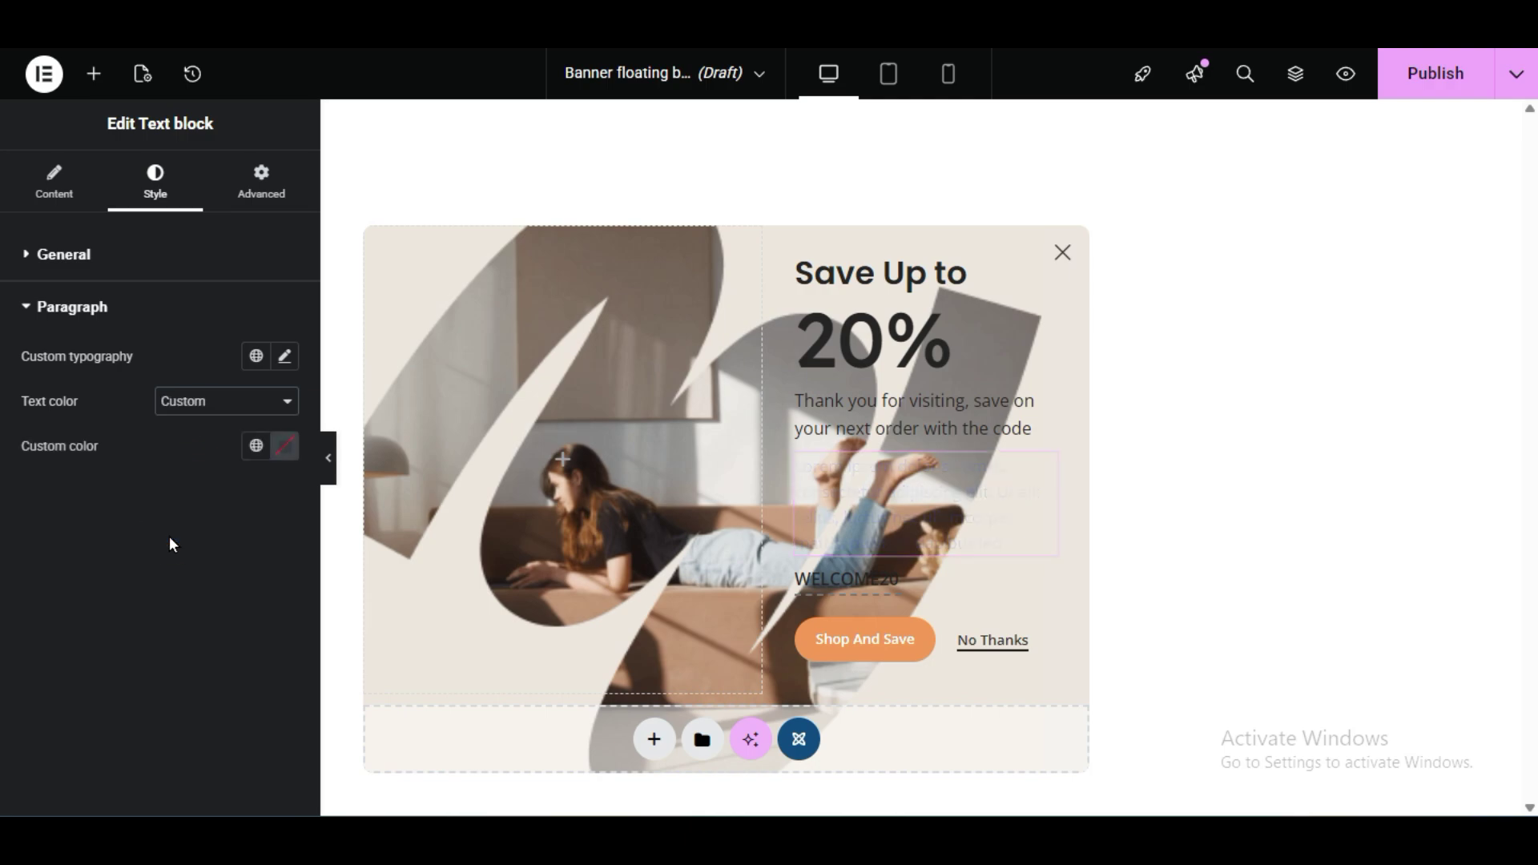
left_click(283, 446)
left_click_drag(217, 565, 150, 679)
left_click(36, 622)
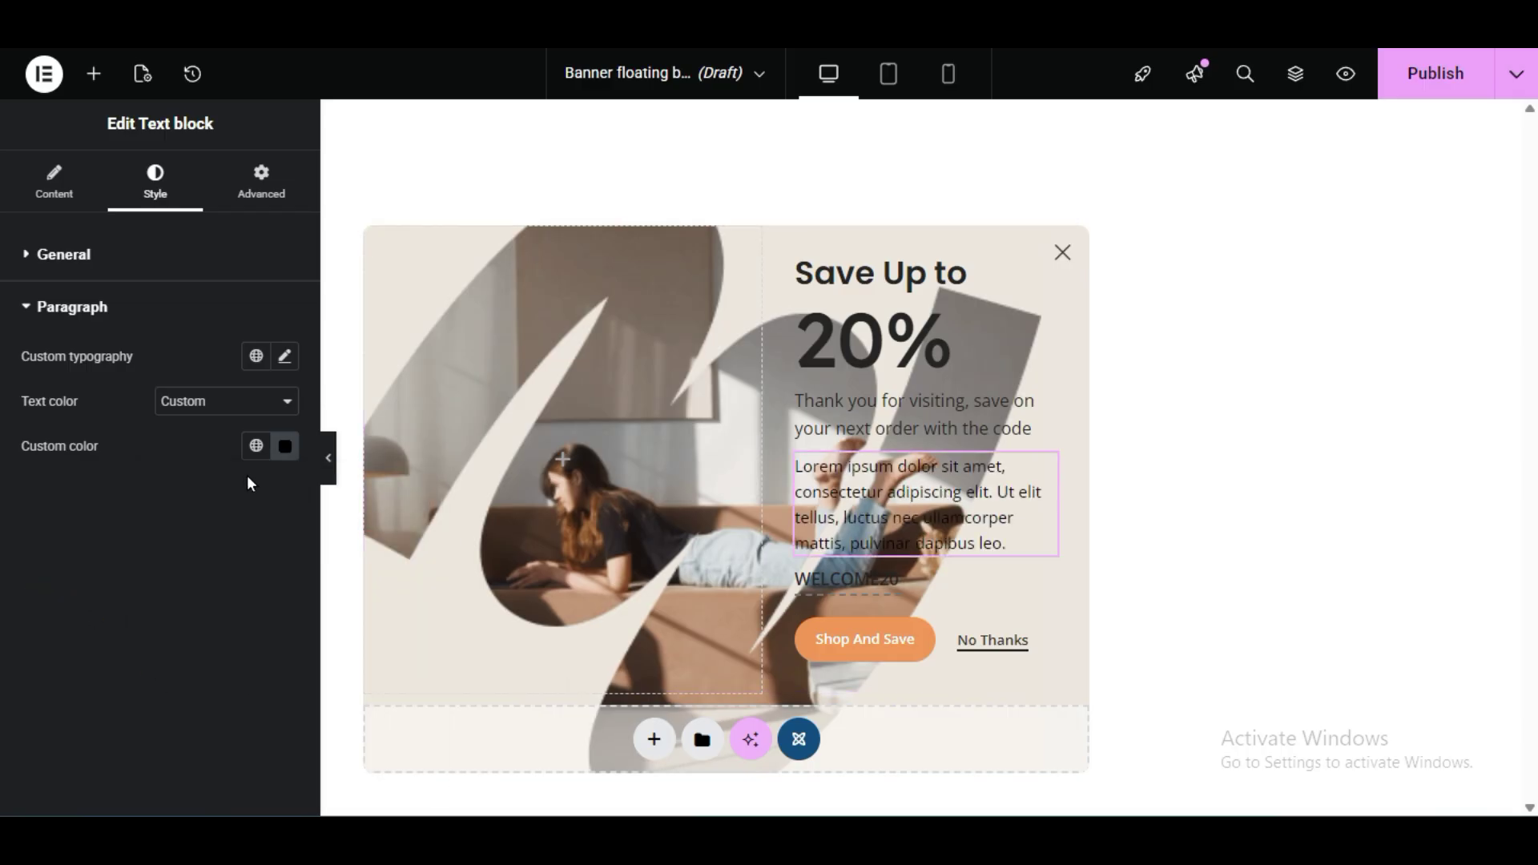
Highlight the new text block's placeholder text, and open the Shop And Save button's content settings
left_click(54, 183)
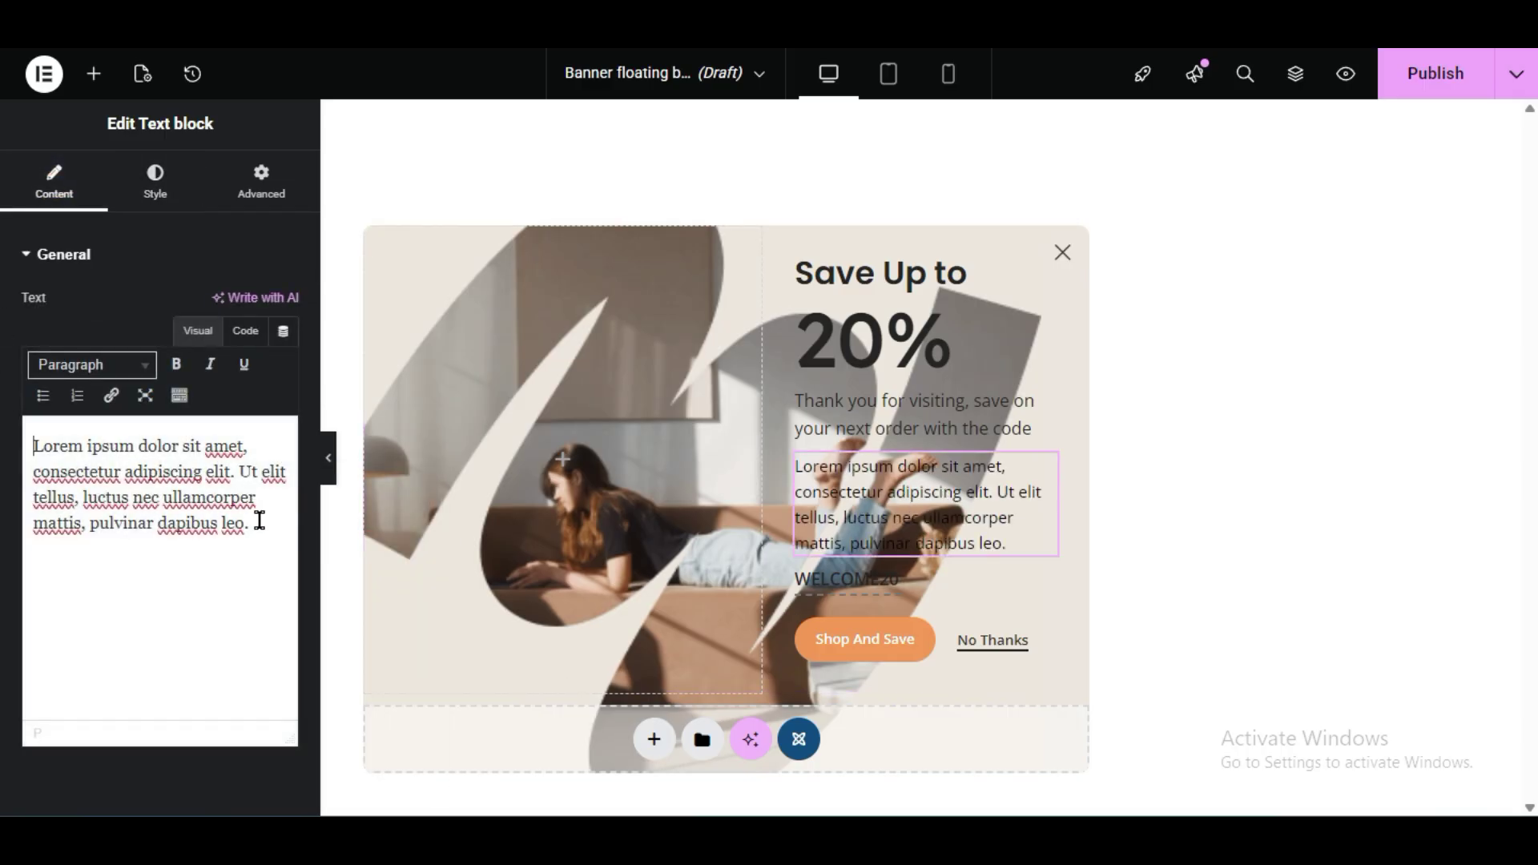
left_click_drag(259, 521, 3, 425)
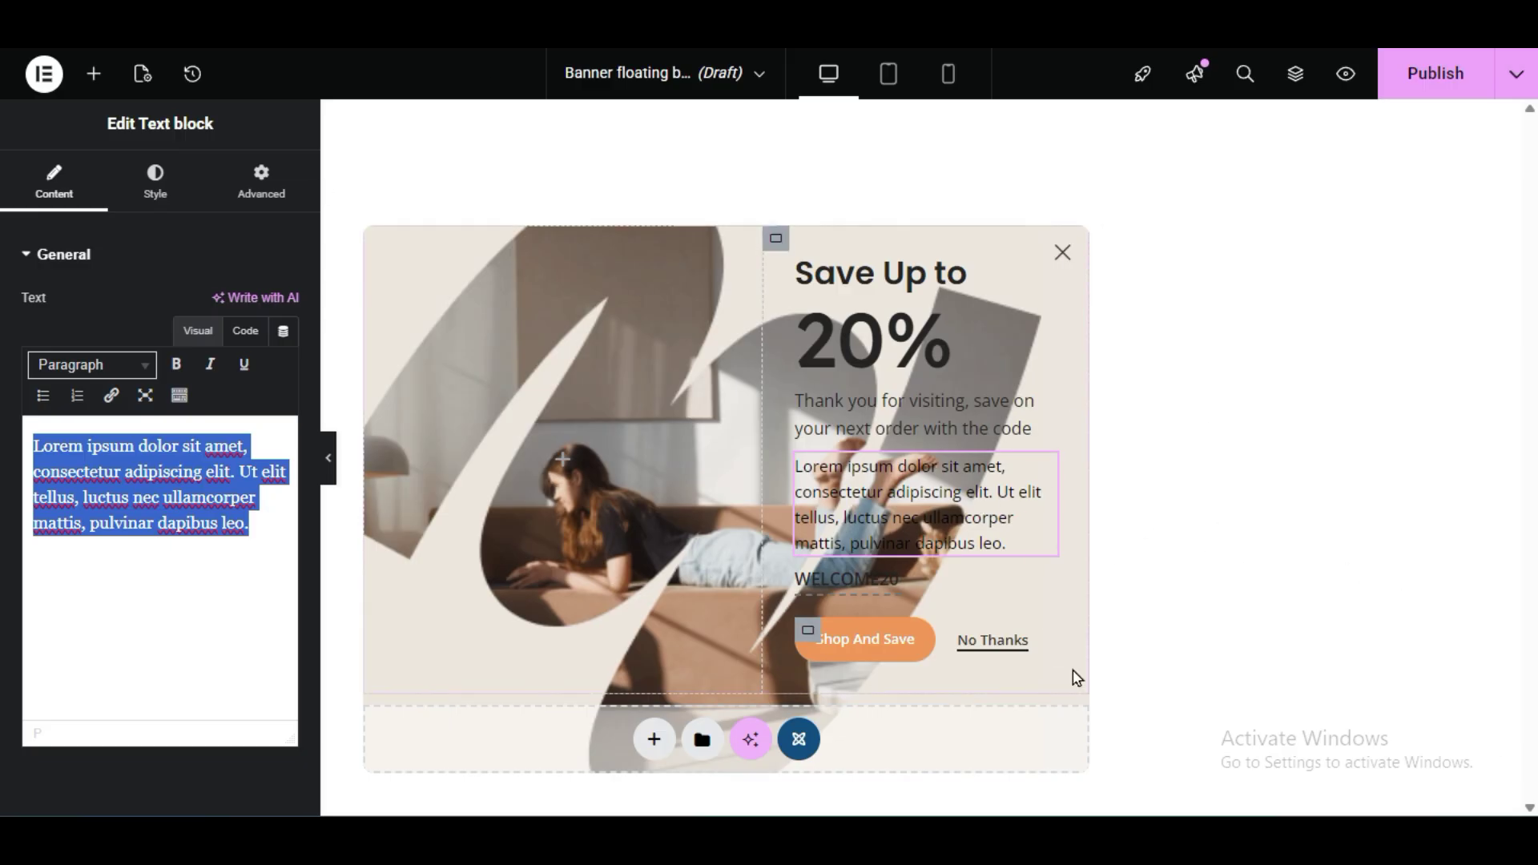
left_click(869, 650)
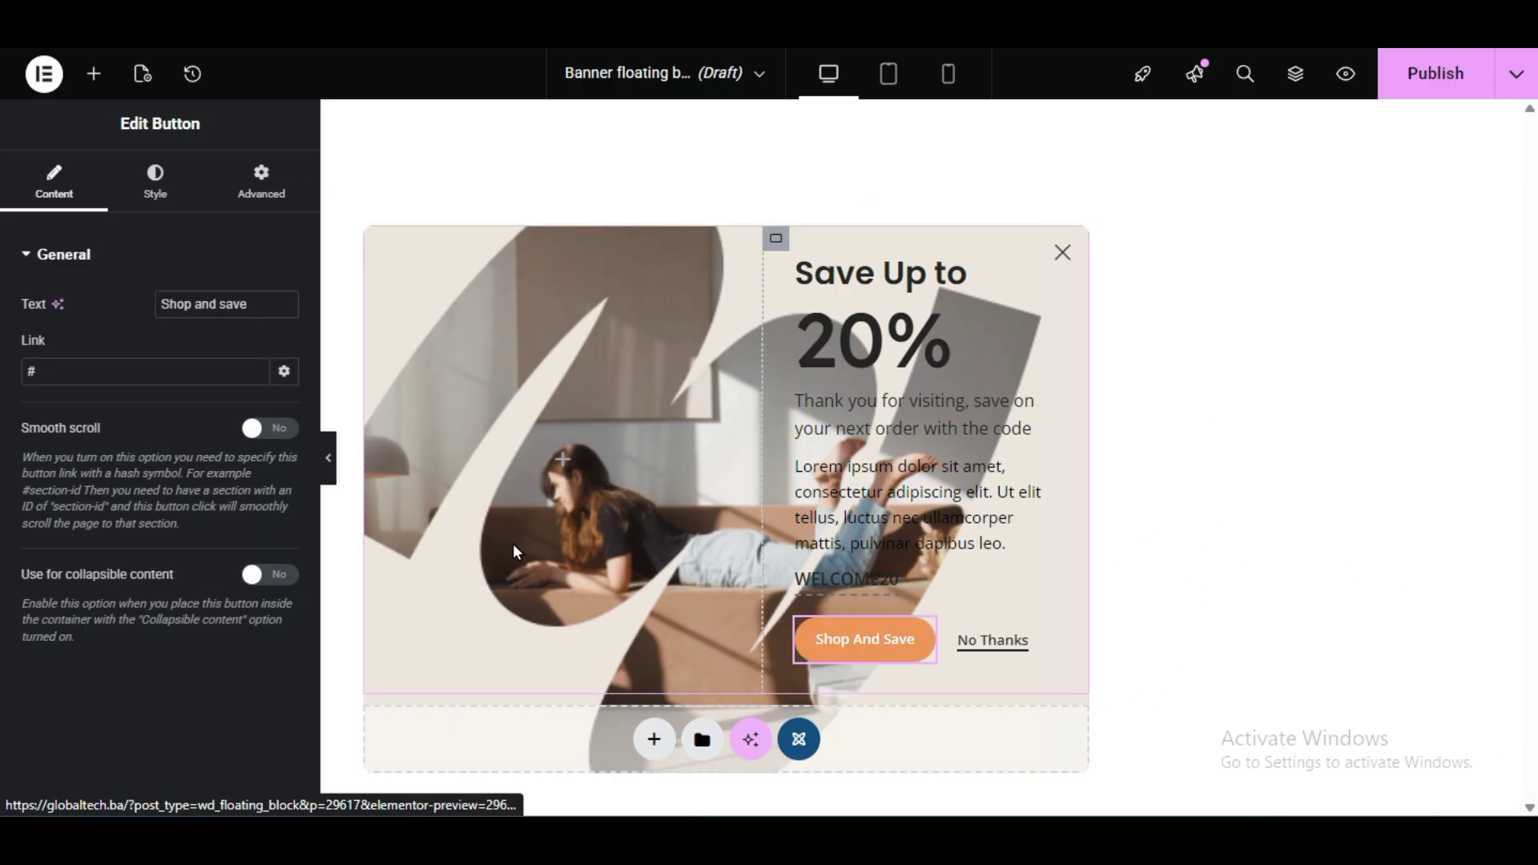
Check the link fields of the banner's Shop And Save and No Thanks buttons, and publish the floating block
left_click(62, 369)
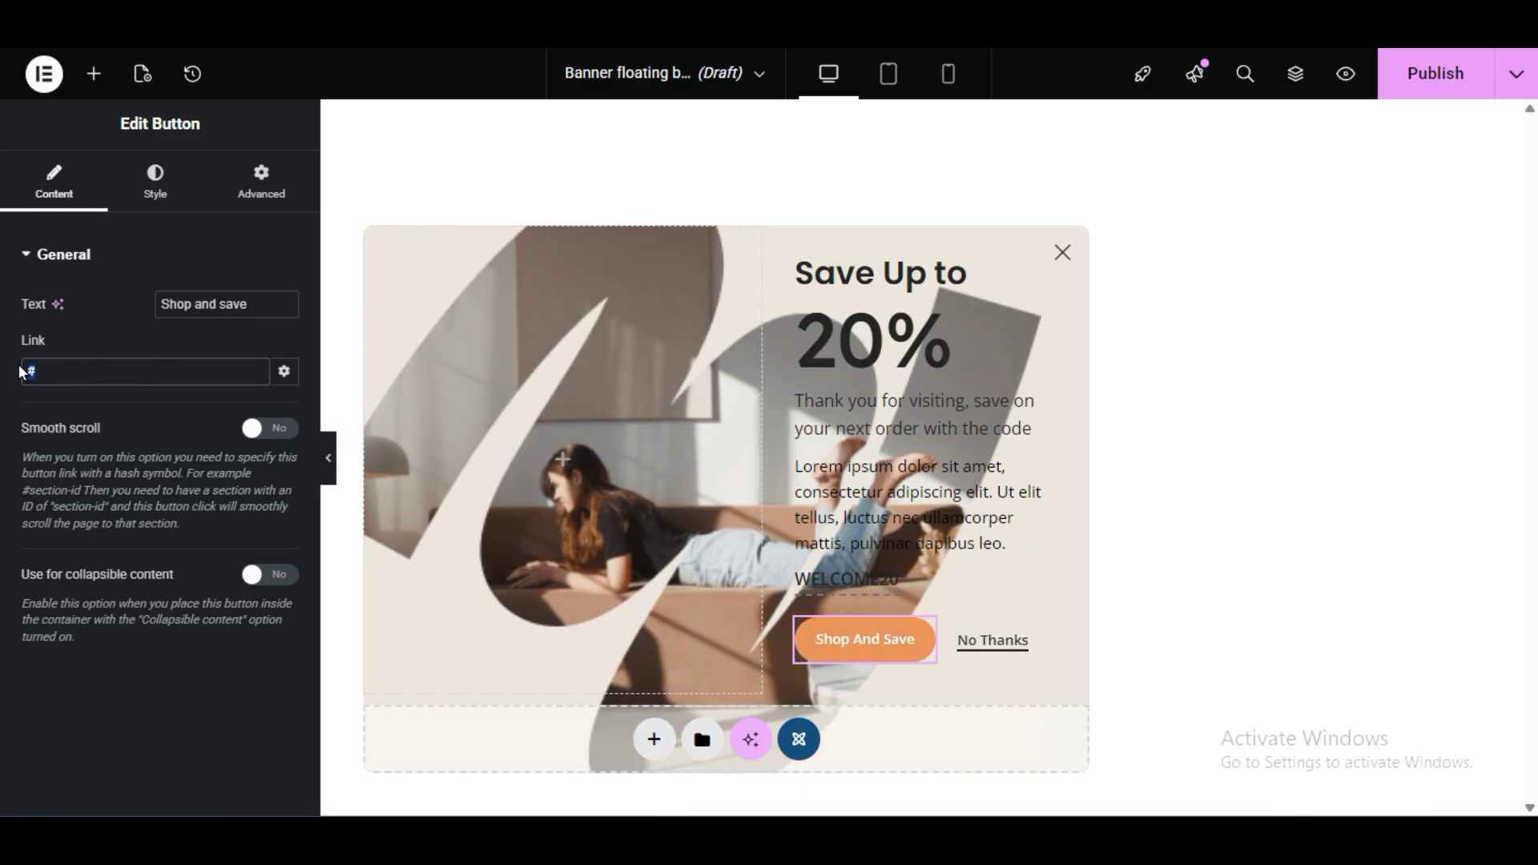
left_click(987, 643)
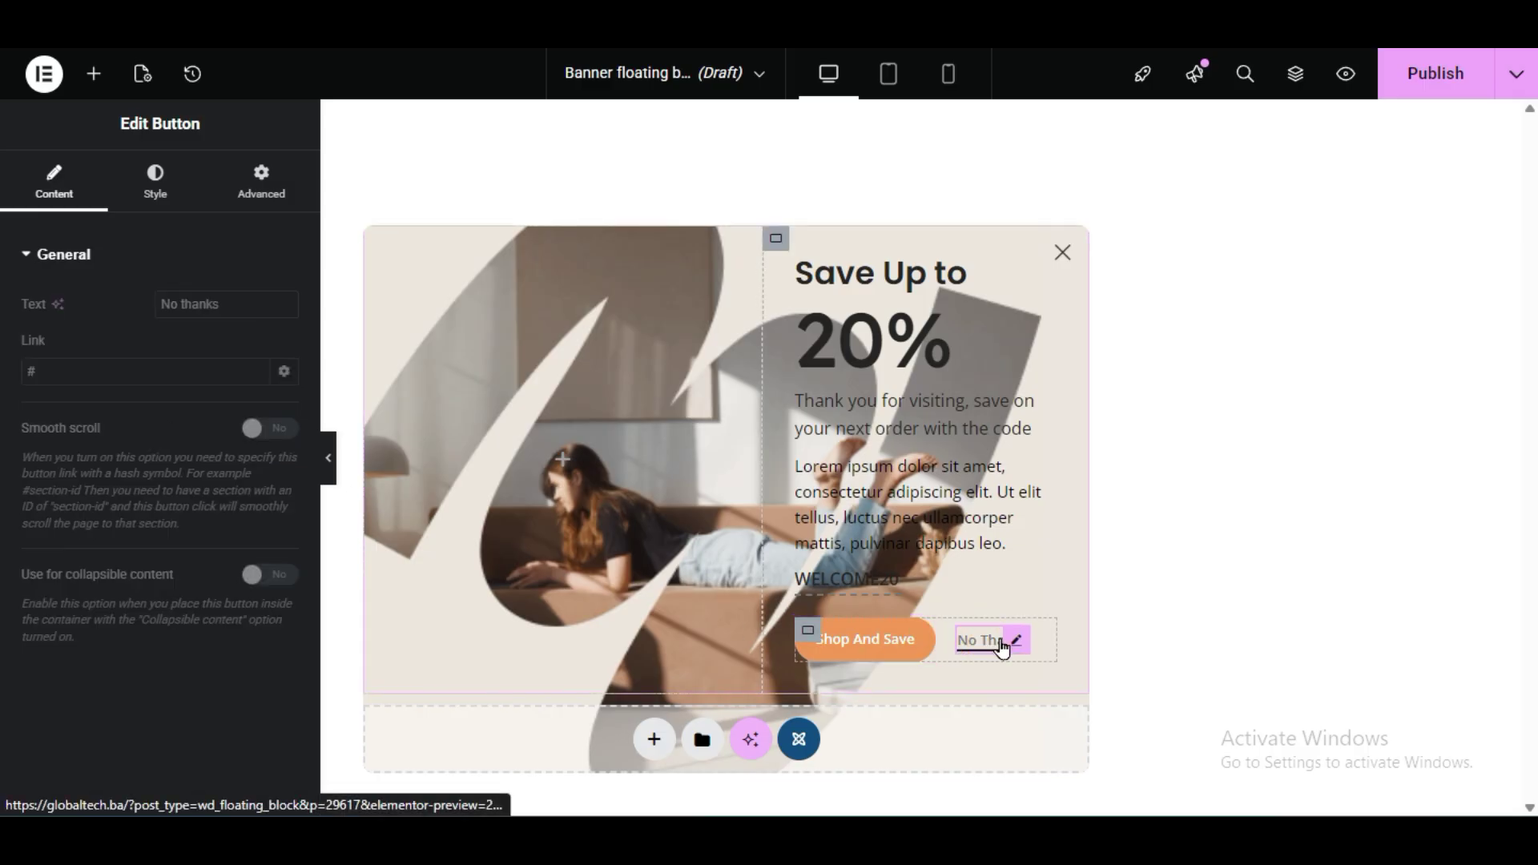
left_click(69, 372)
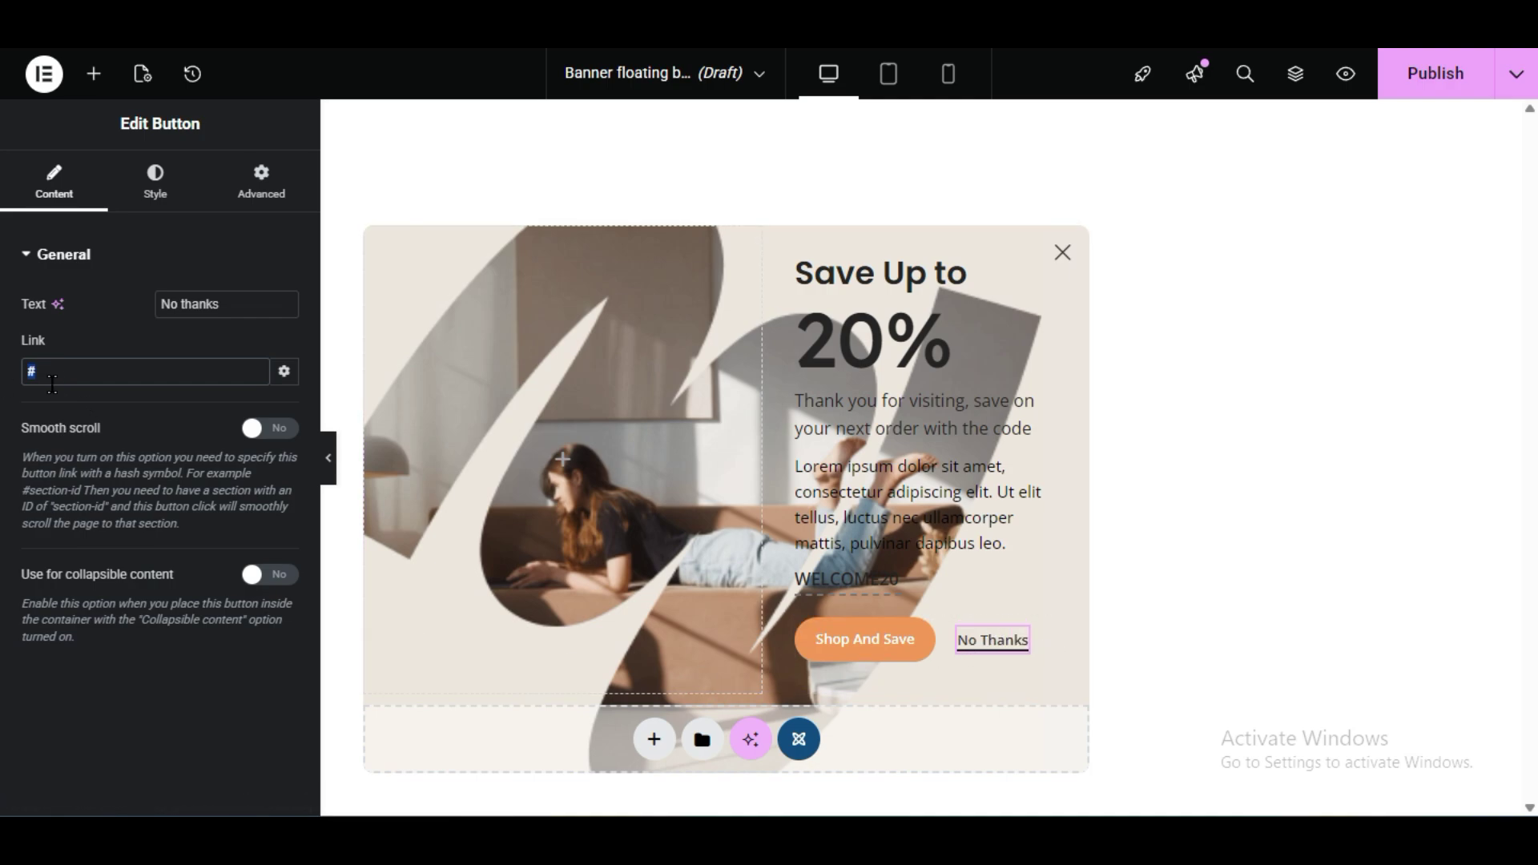
left_click(1408, 76)
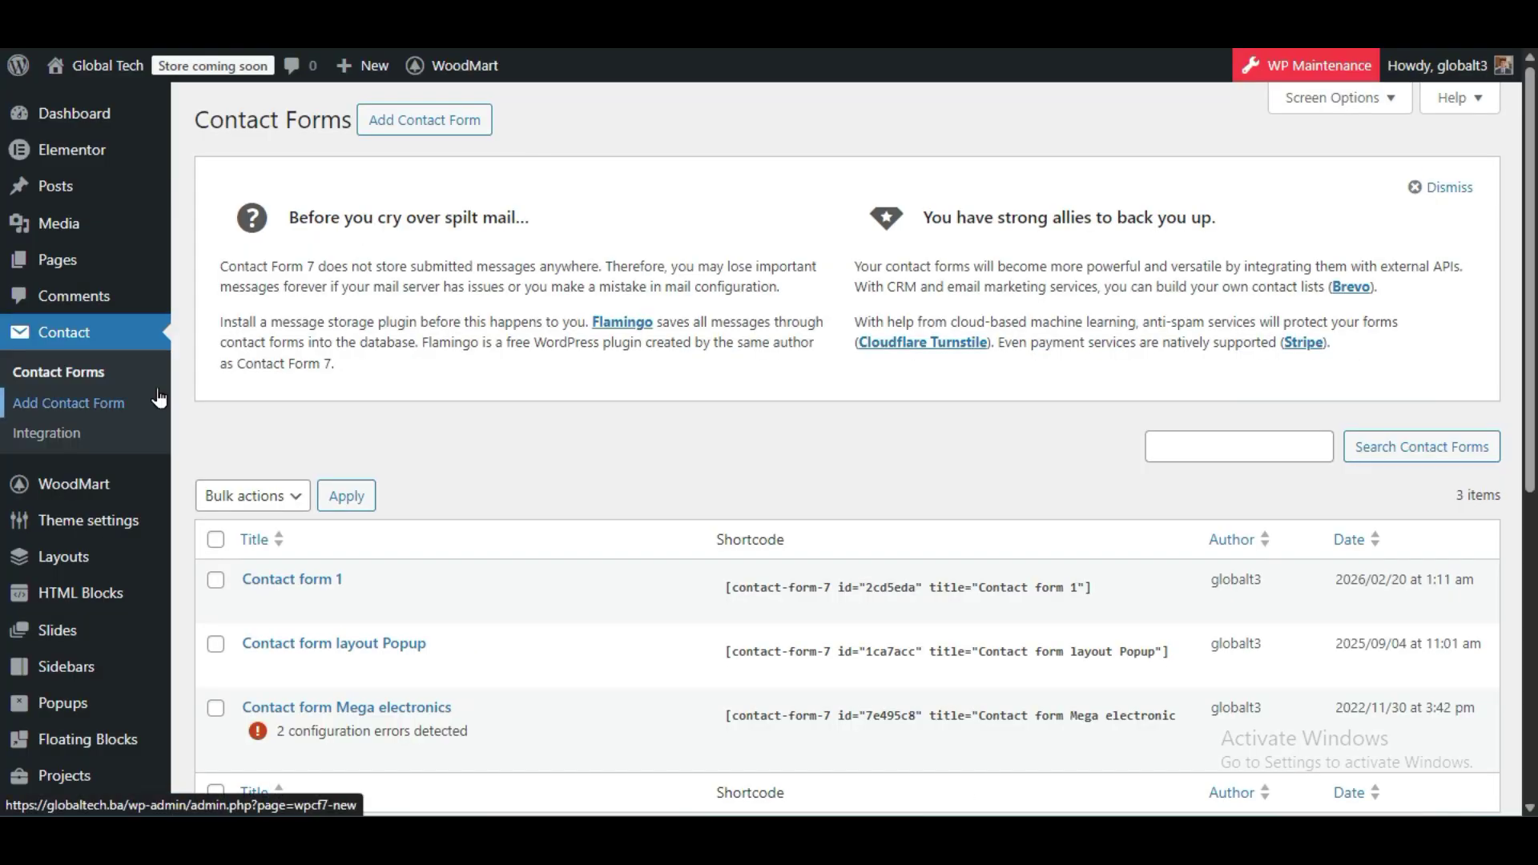
Go to the Floating Blocks list in the WordPress dashboard and open the live site in a new tab
scroll(299, 430, "down", 3)
mouse_move(120, 492)
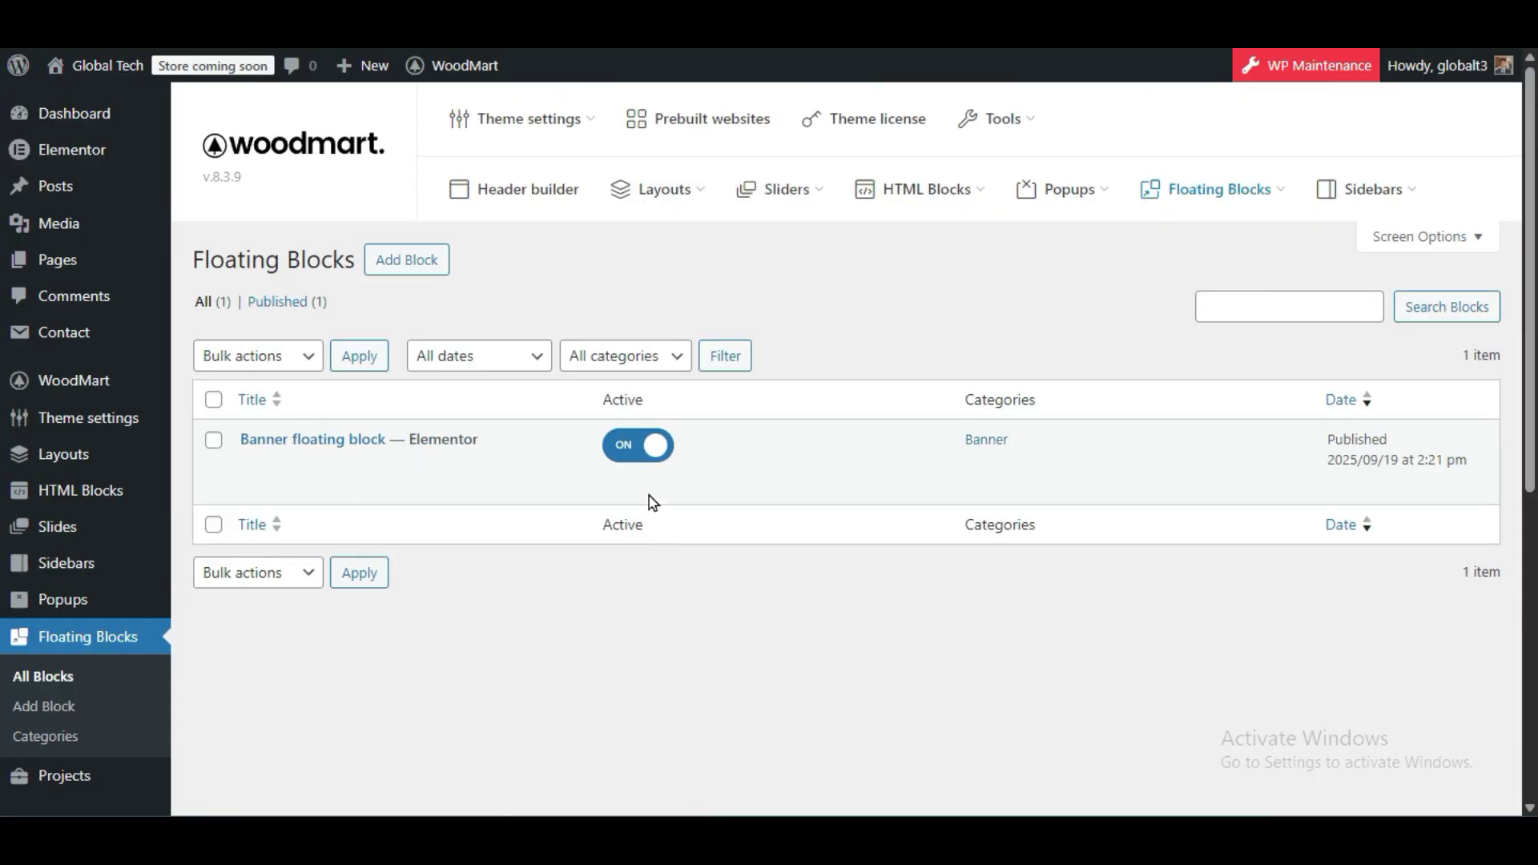
mouse_move(88, 65)
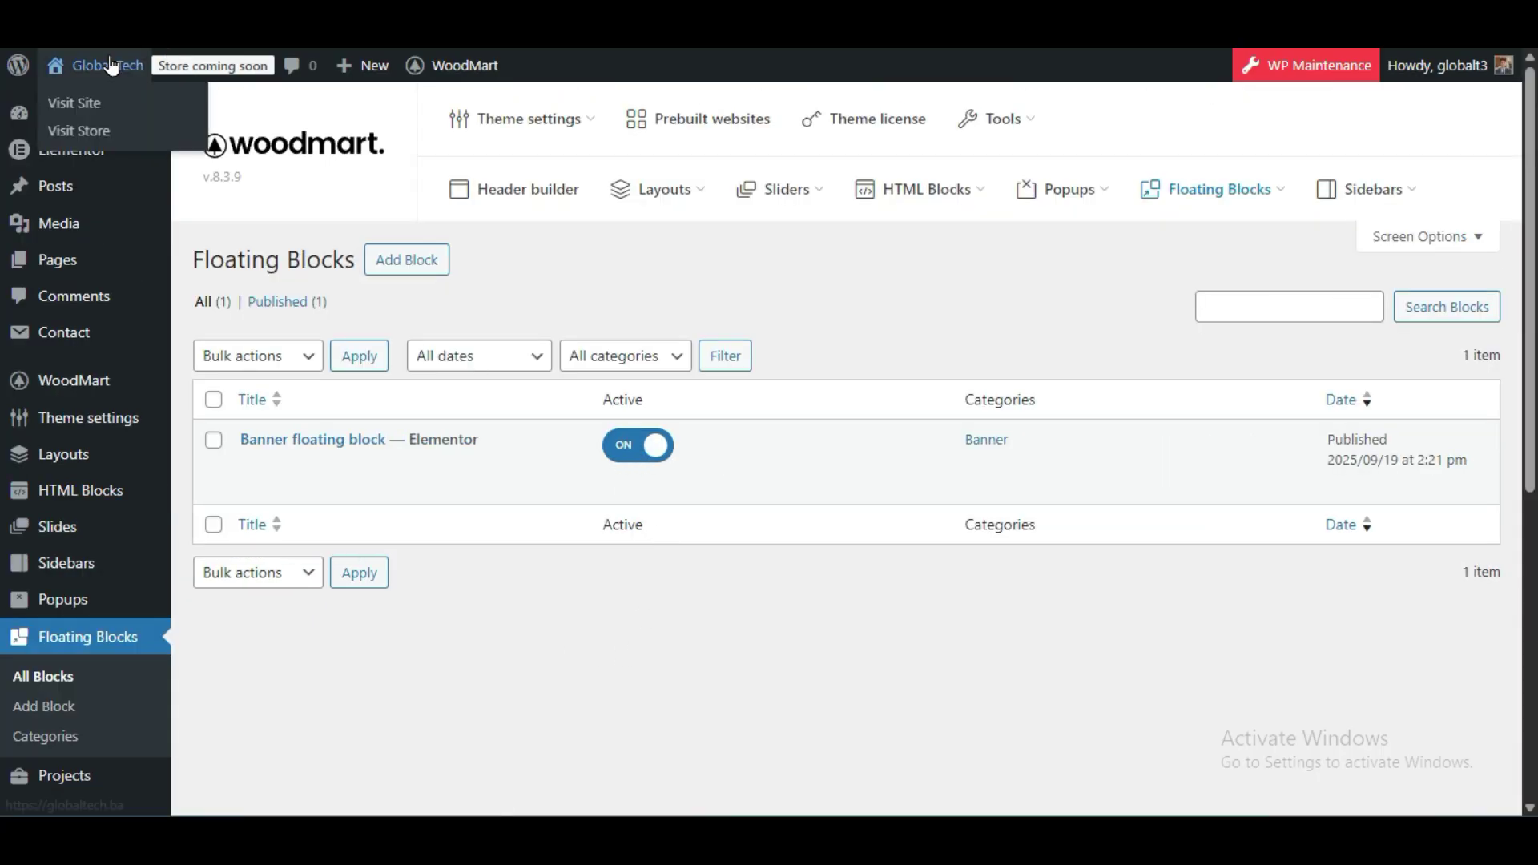
right_click(90, 103)
left_click(158, 120)
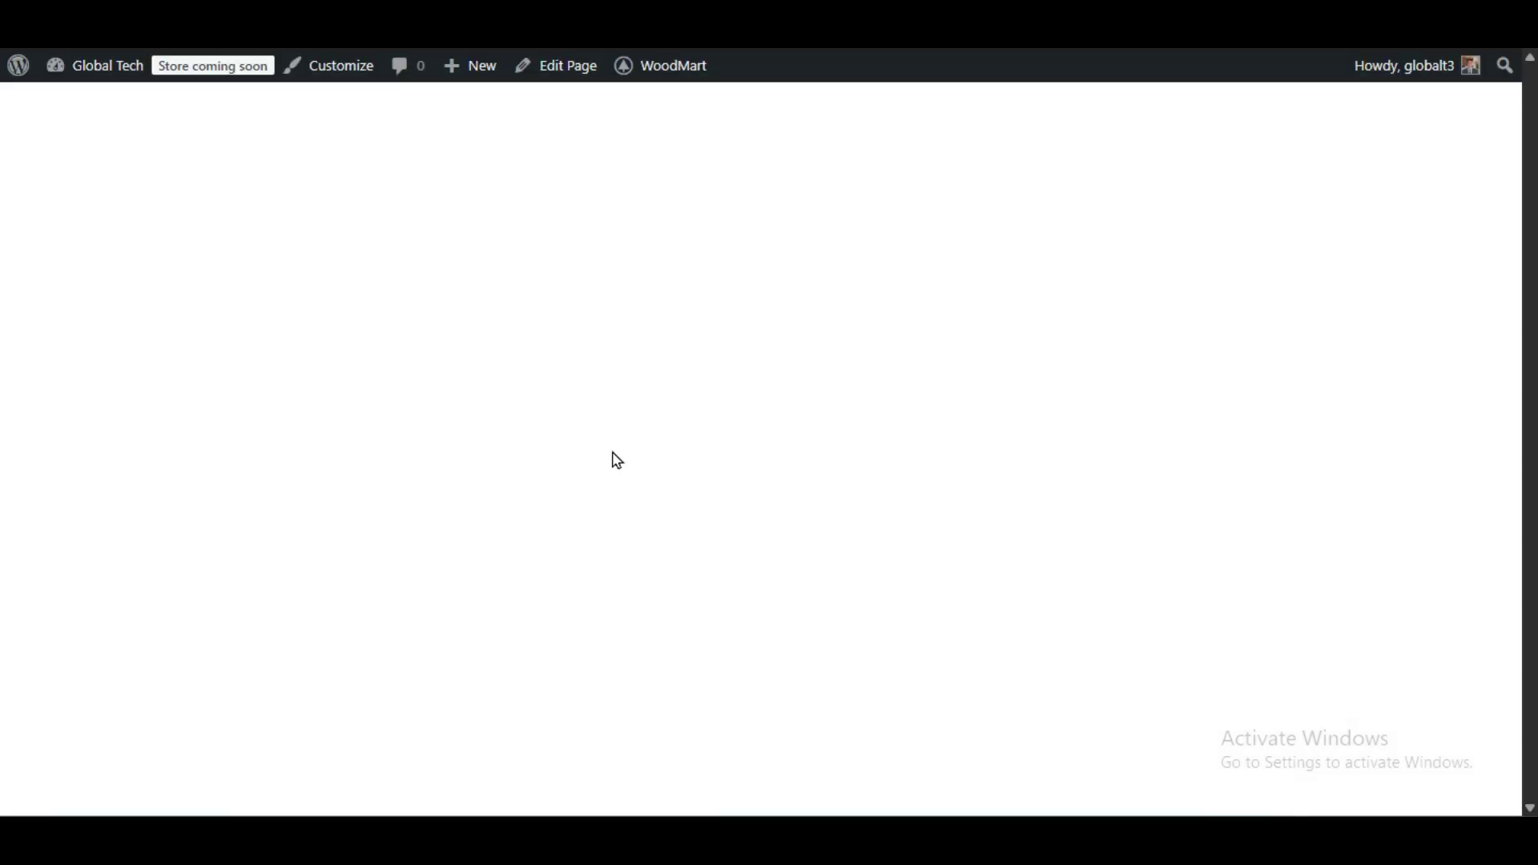
Browse down the live homepage to check the banner floating block, and close the banner
scroll(617, 460, "down", 8)
scroll(631, 479, "down", 5)
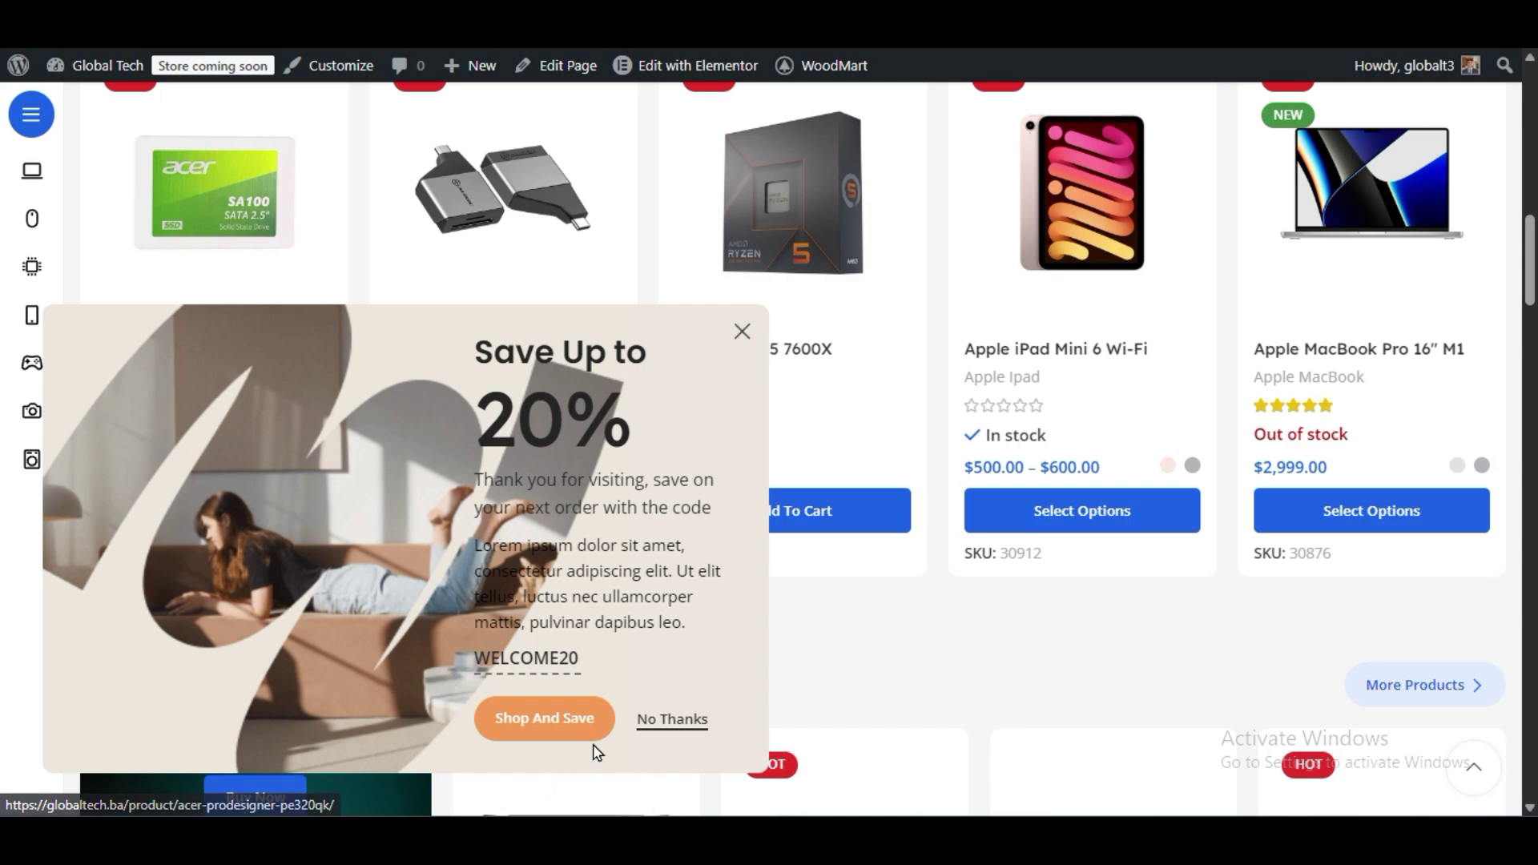
left_click(741, 331)
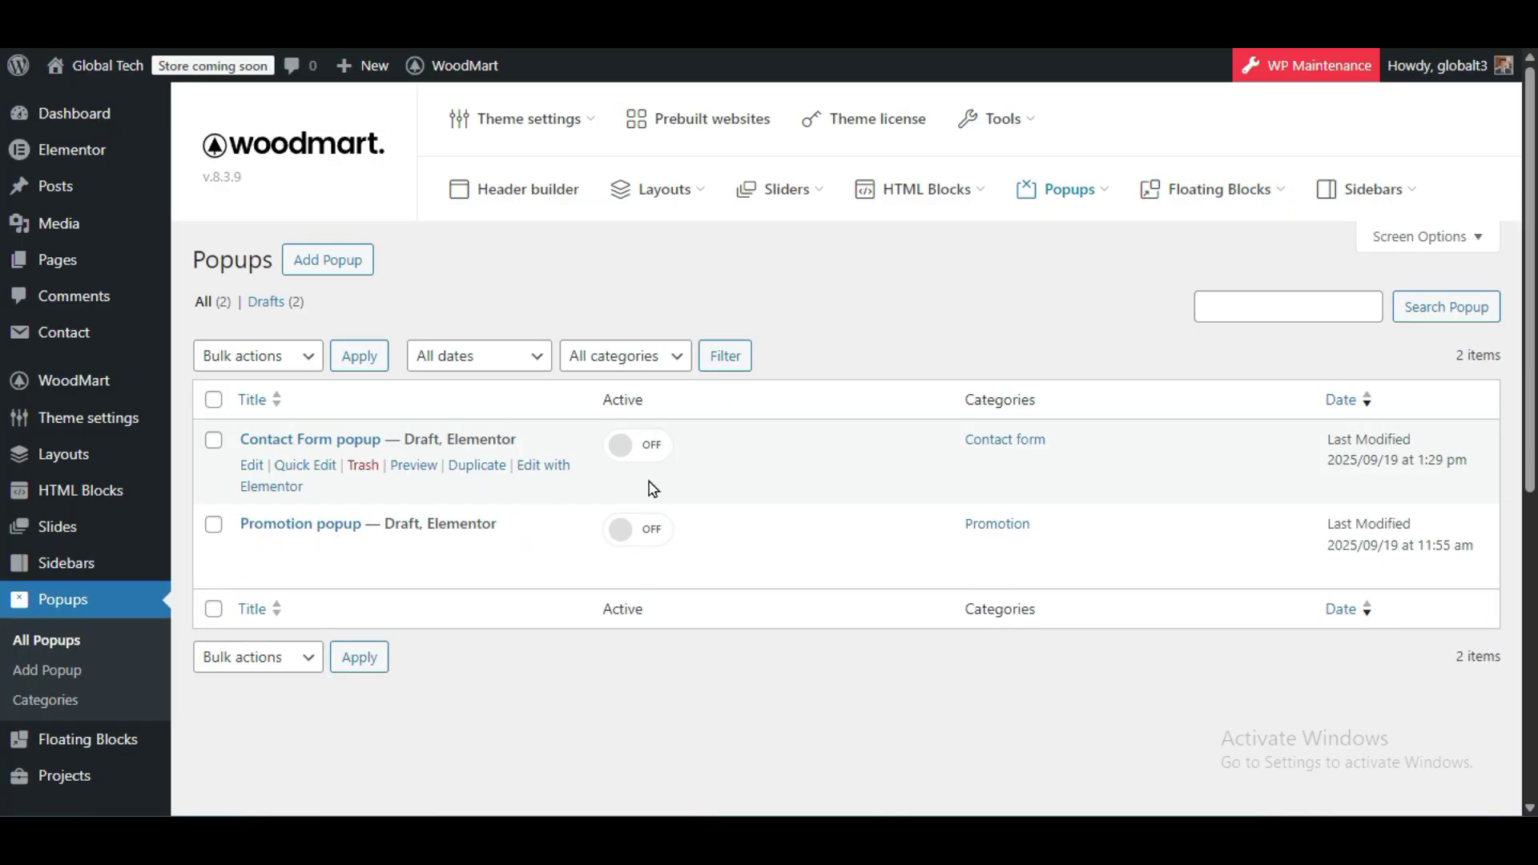
Activate the Contact Form popup and change its status to Published through Quick Edit
left_click(623, 445)
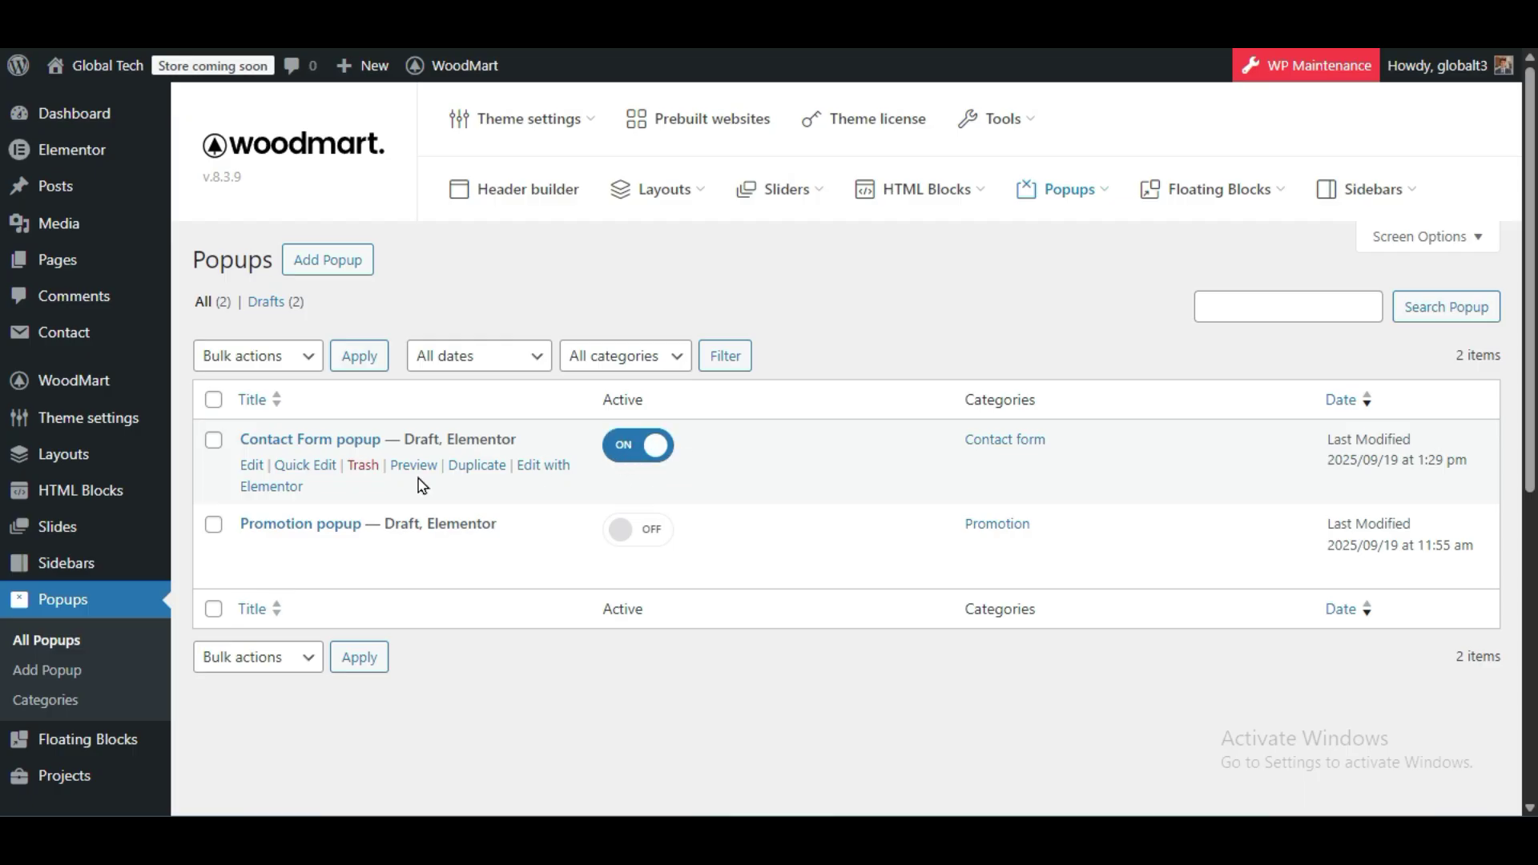
left_click(296, 473)
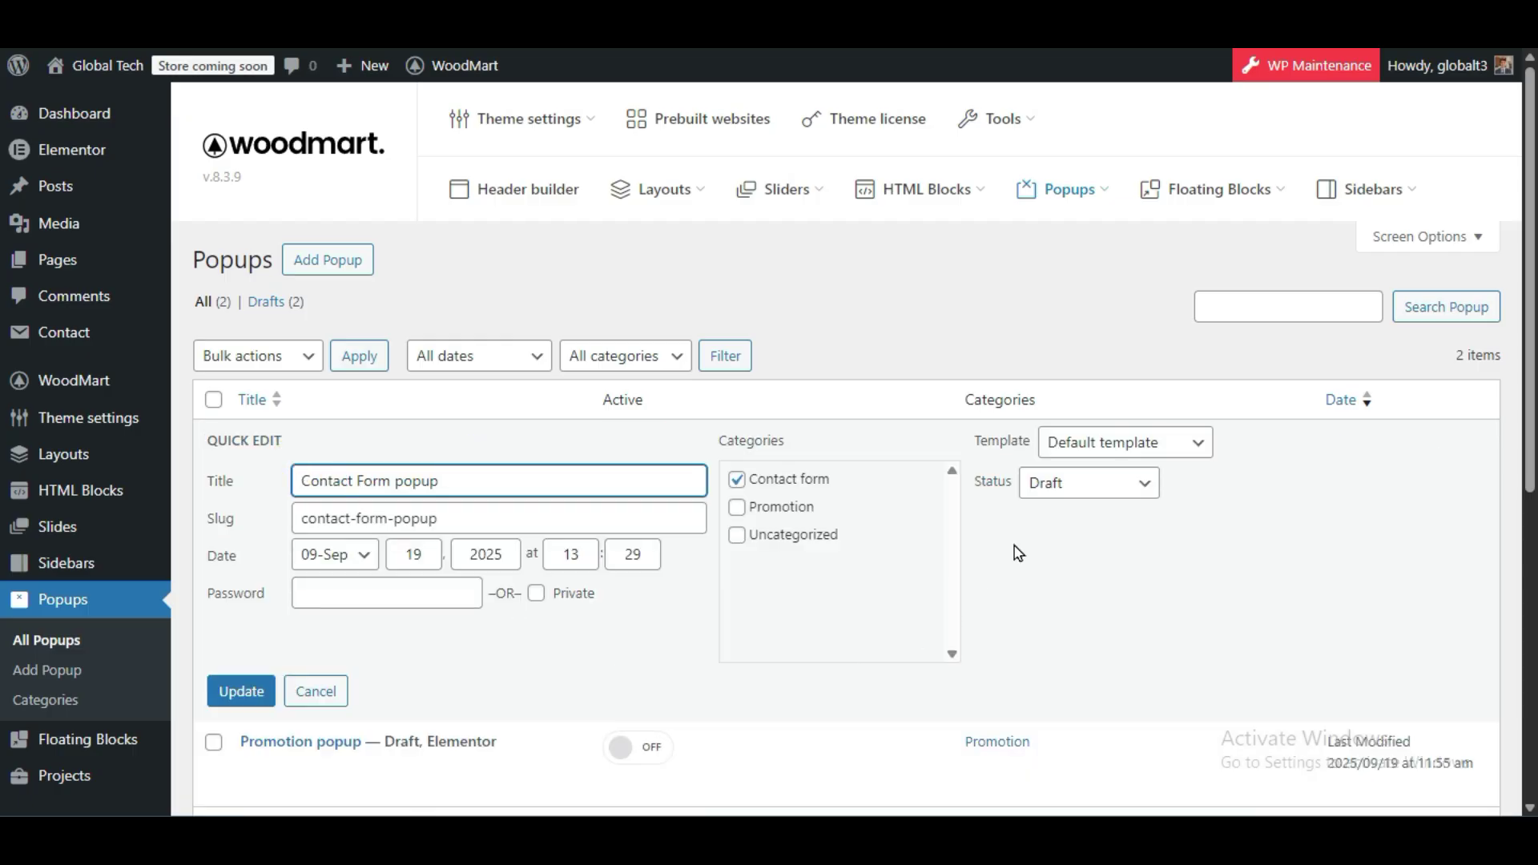
left_click(1066, 484)
left_click(1070, 515)
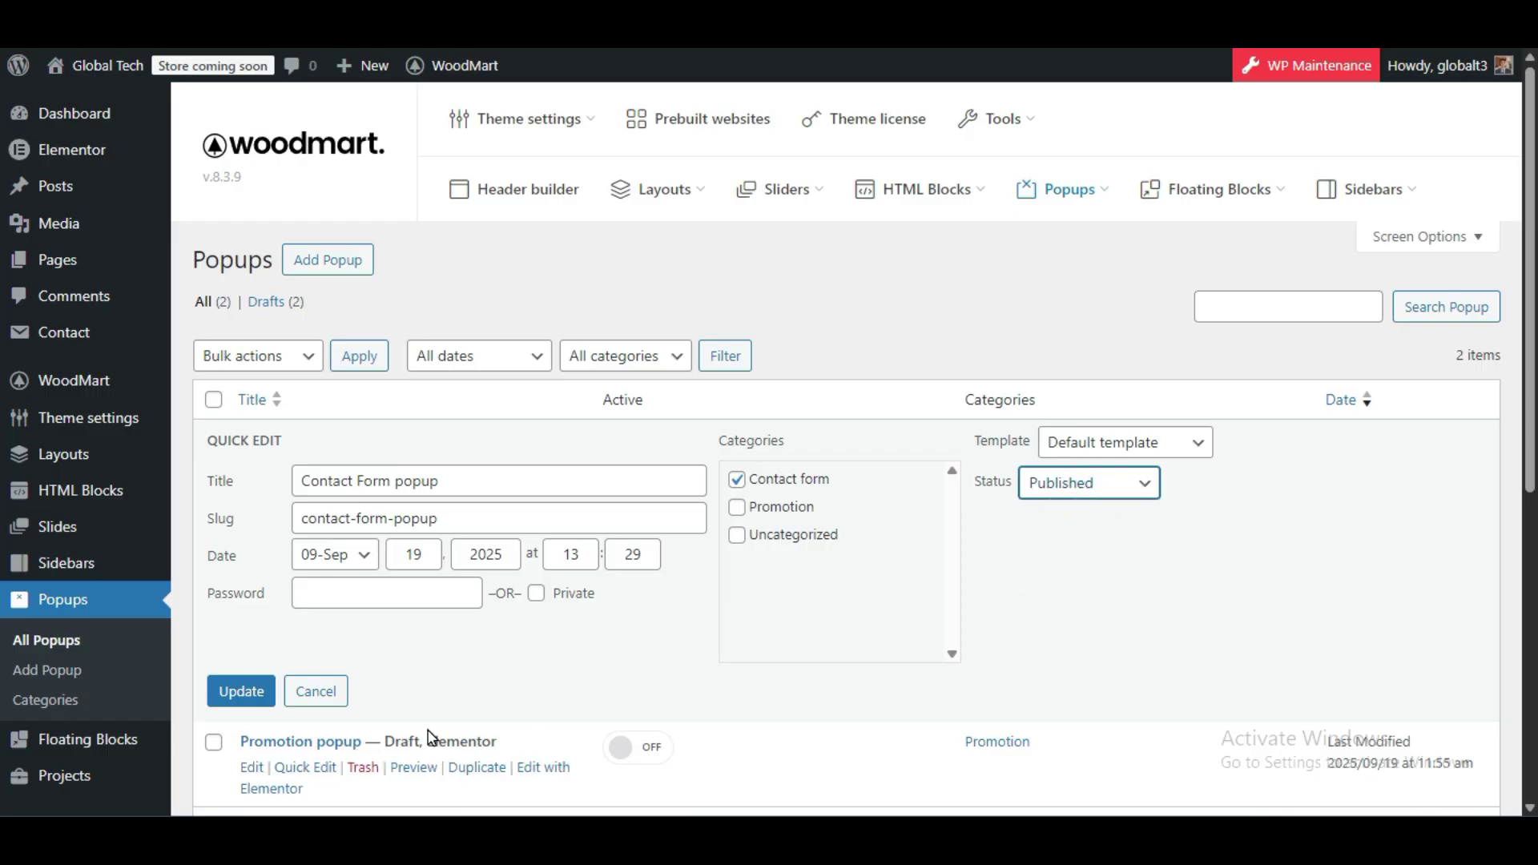
left_click(215, 693)
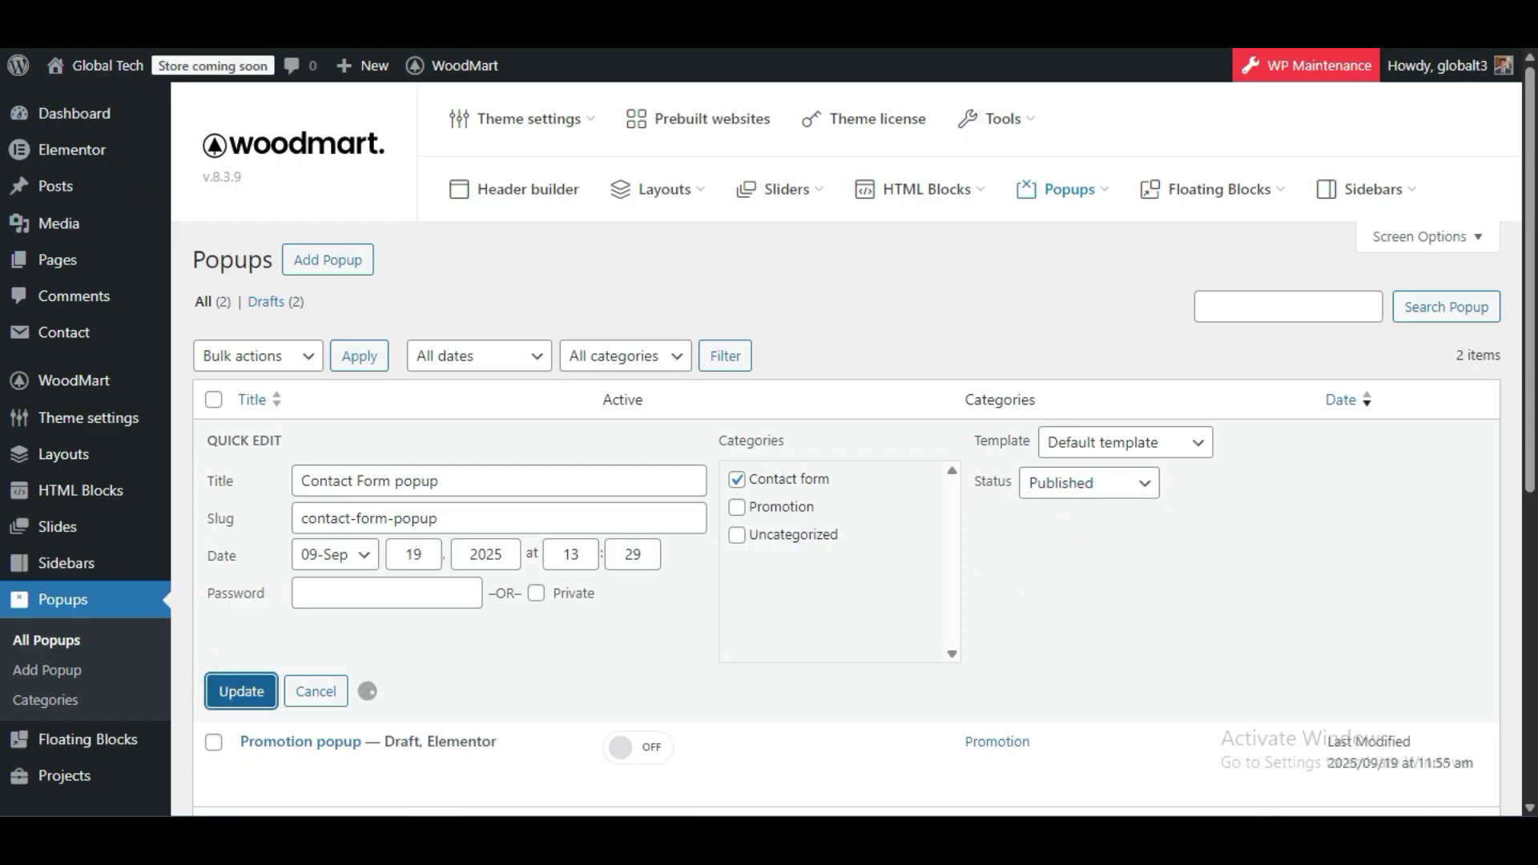
Open the live site in a new tab, check the contact form popup on the homepage, and close it
mouse_move(110, 64)
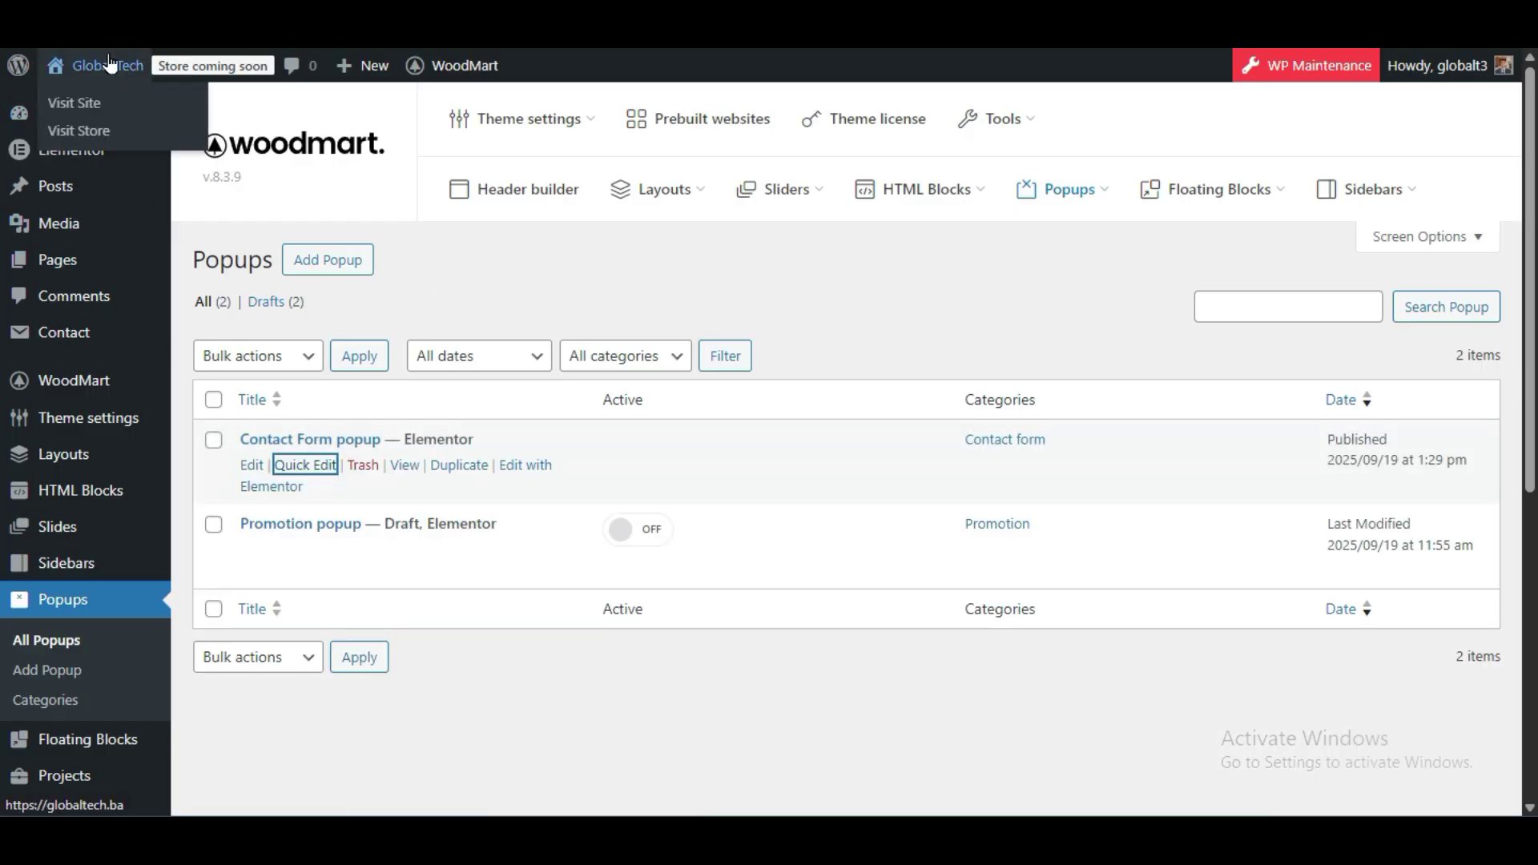
right_click(103, 98)
left_click(136, 128)
left_click(745, 24)
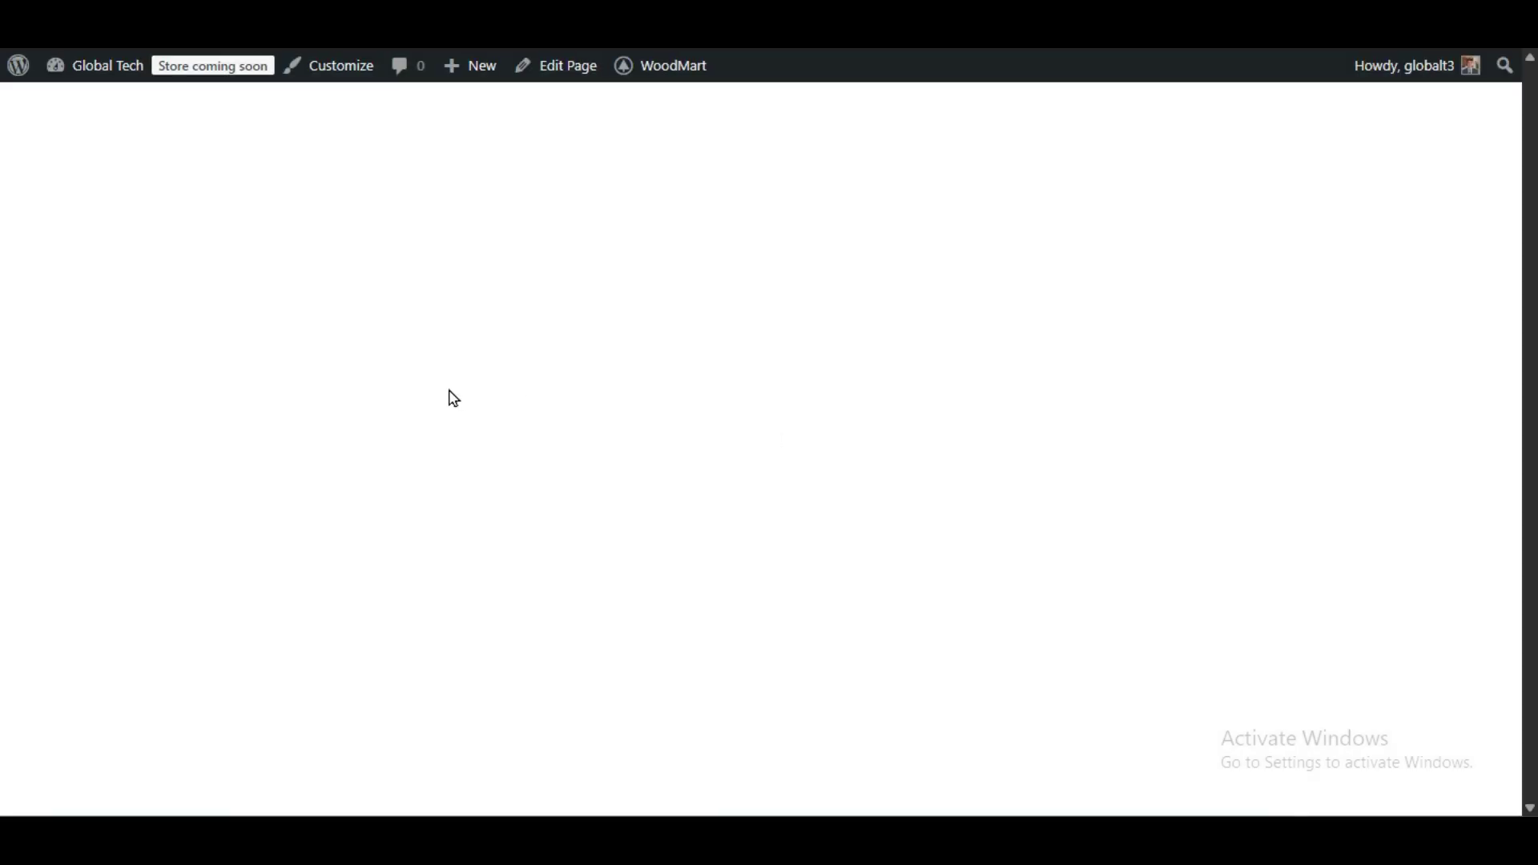
scroll(974, 529, "down", 5)
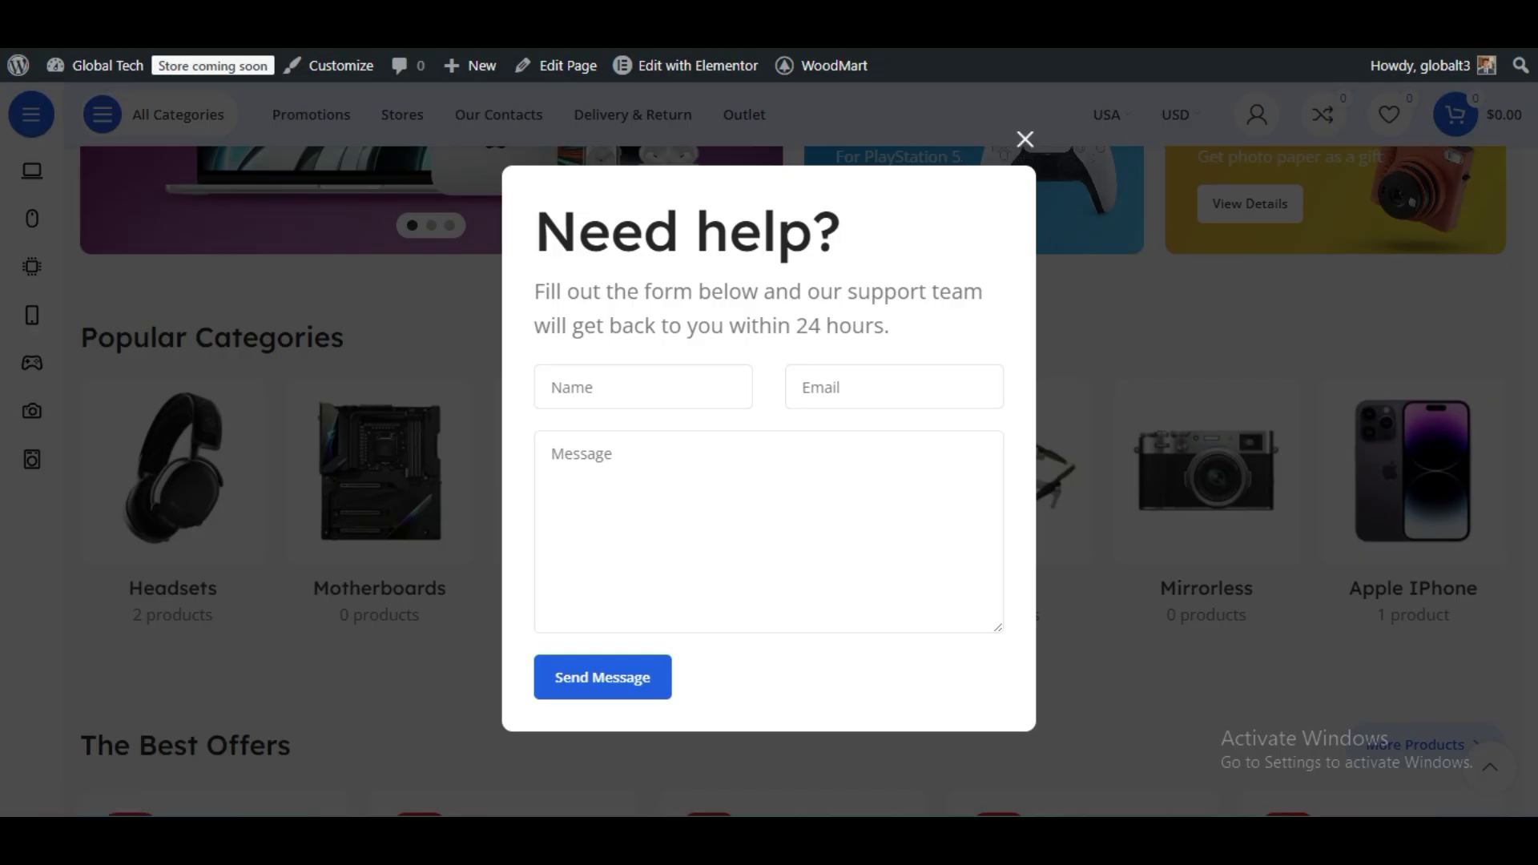
left_click(1025, 139)
Look through the rest of the live homepage down to the footer and back up to the articles section
scroll(1027, 153, "down", 8)
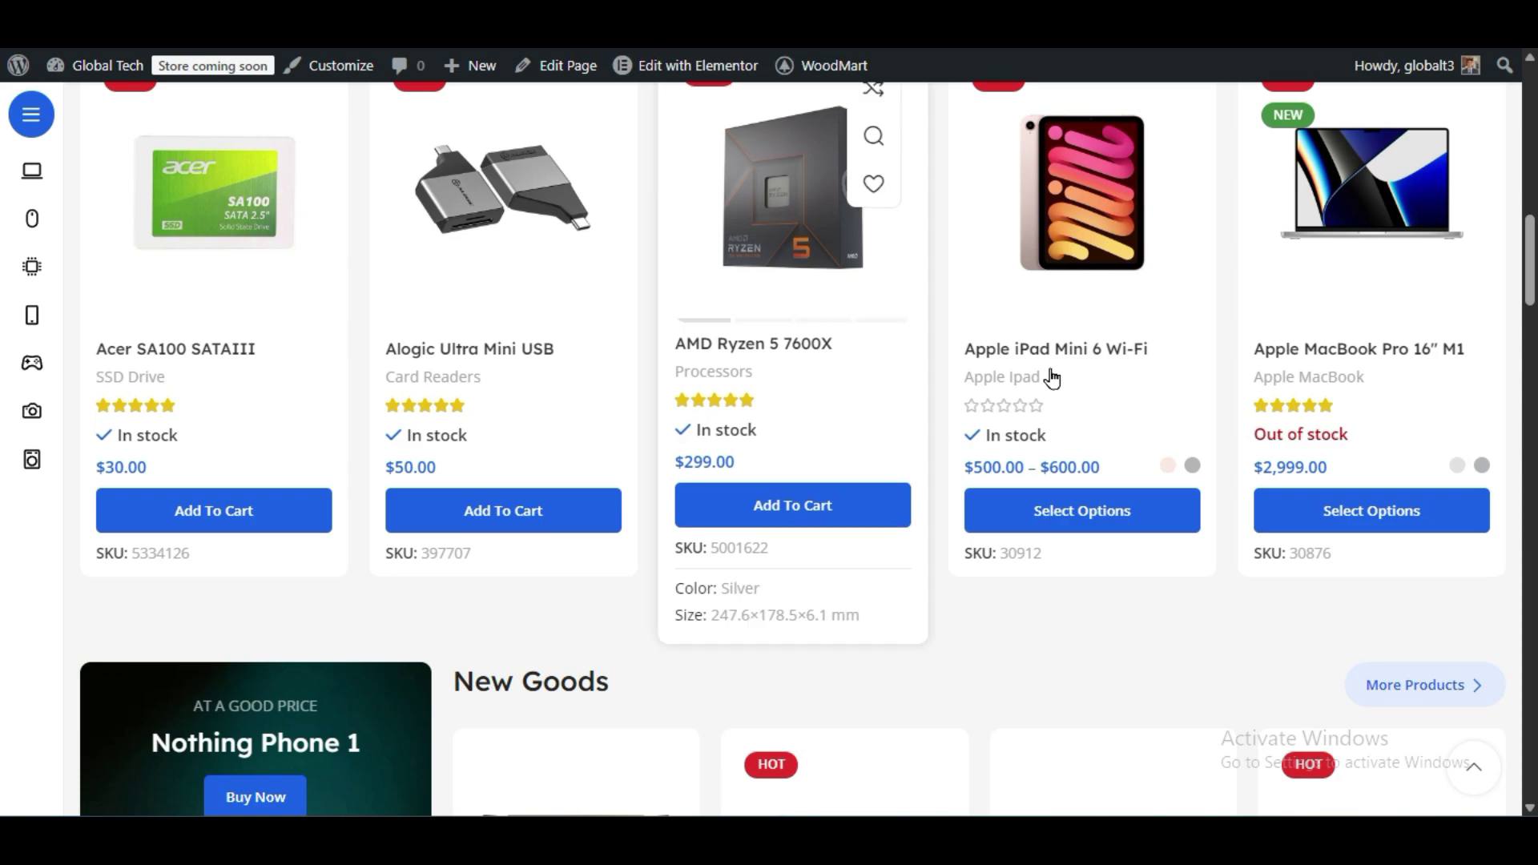
scroll(1194, 584, "down", 12)
scroll(1194, 583, "down", 15)
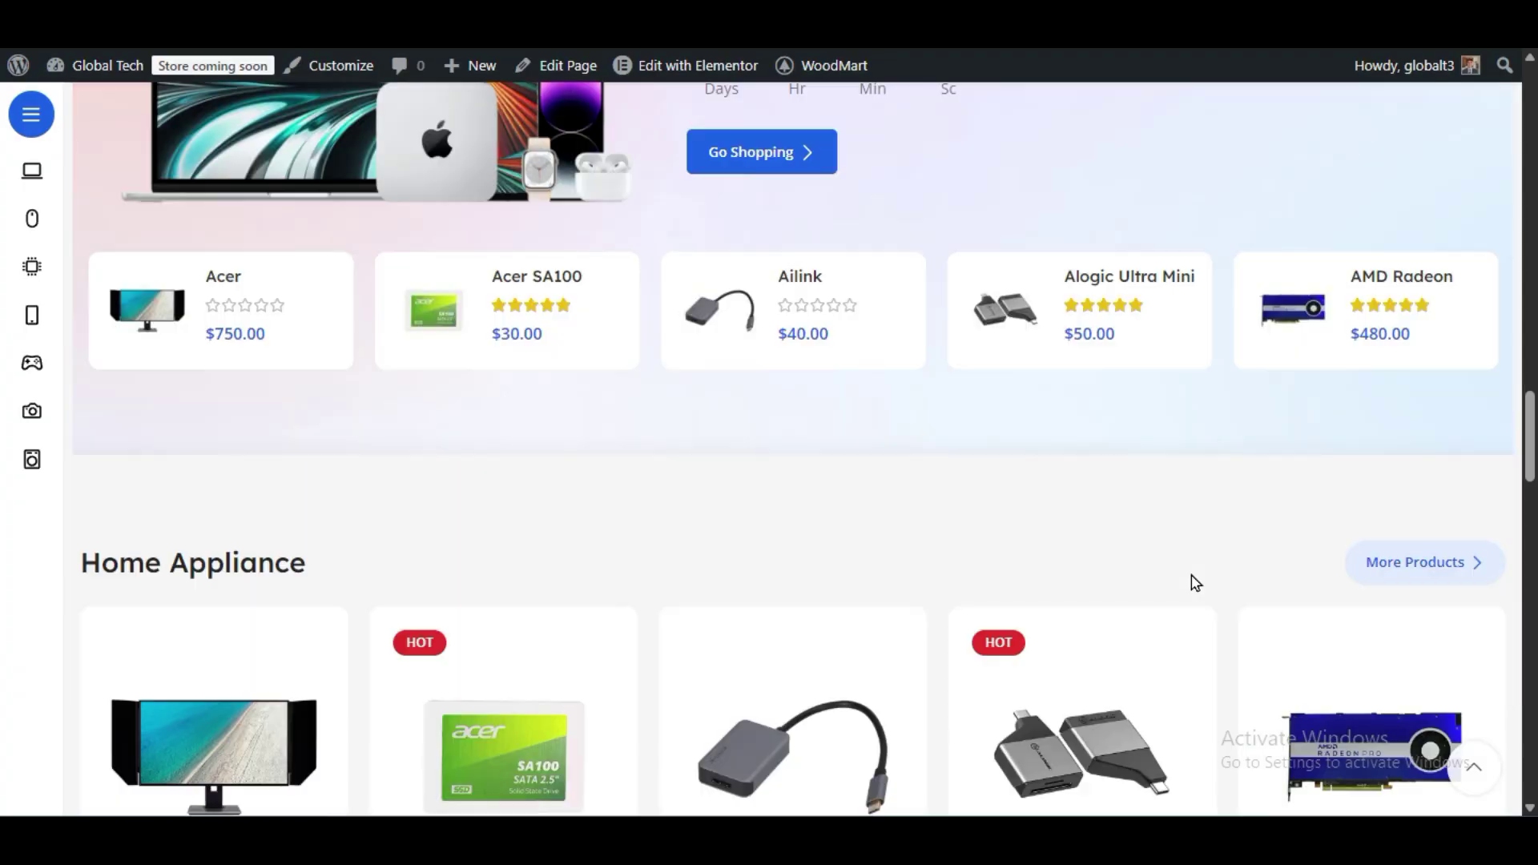
scroll(1191, 583, "down", 3)
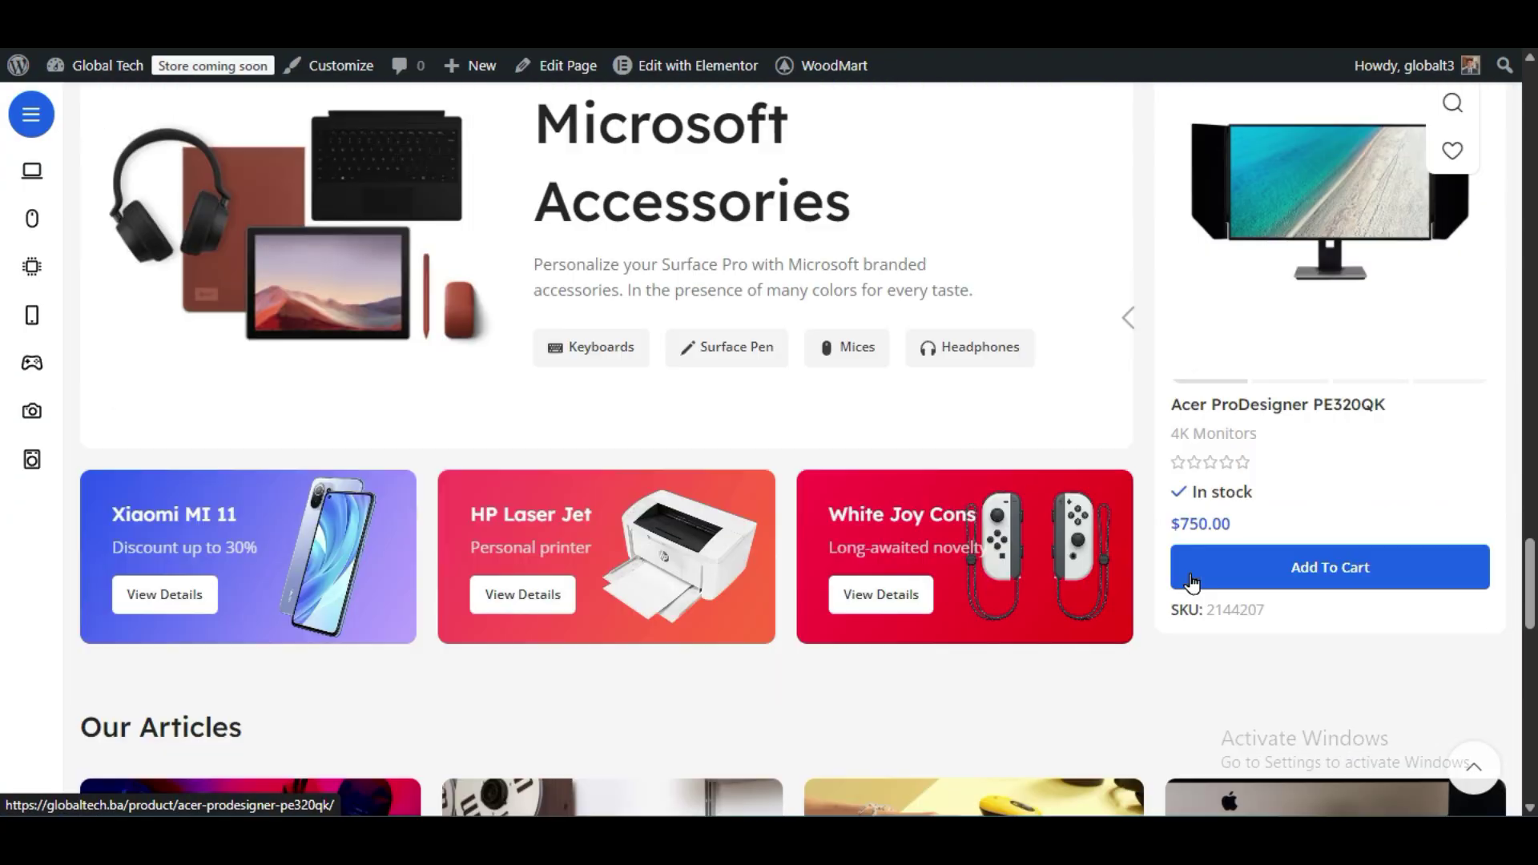
scroll(1161, 597, "down", 3)
scroll(1159, 609, "down", 3)
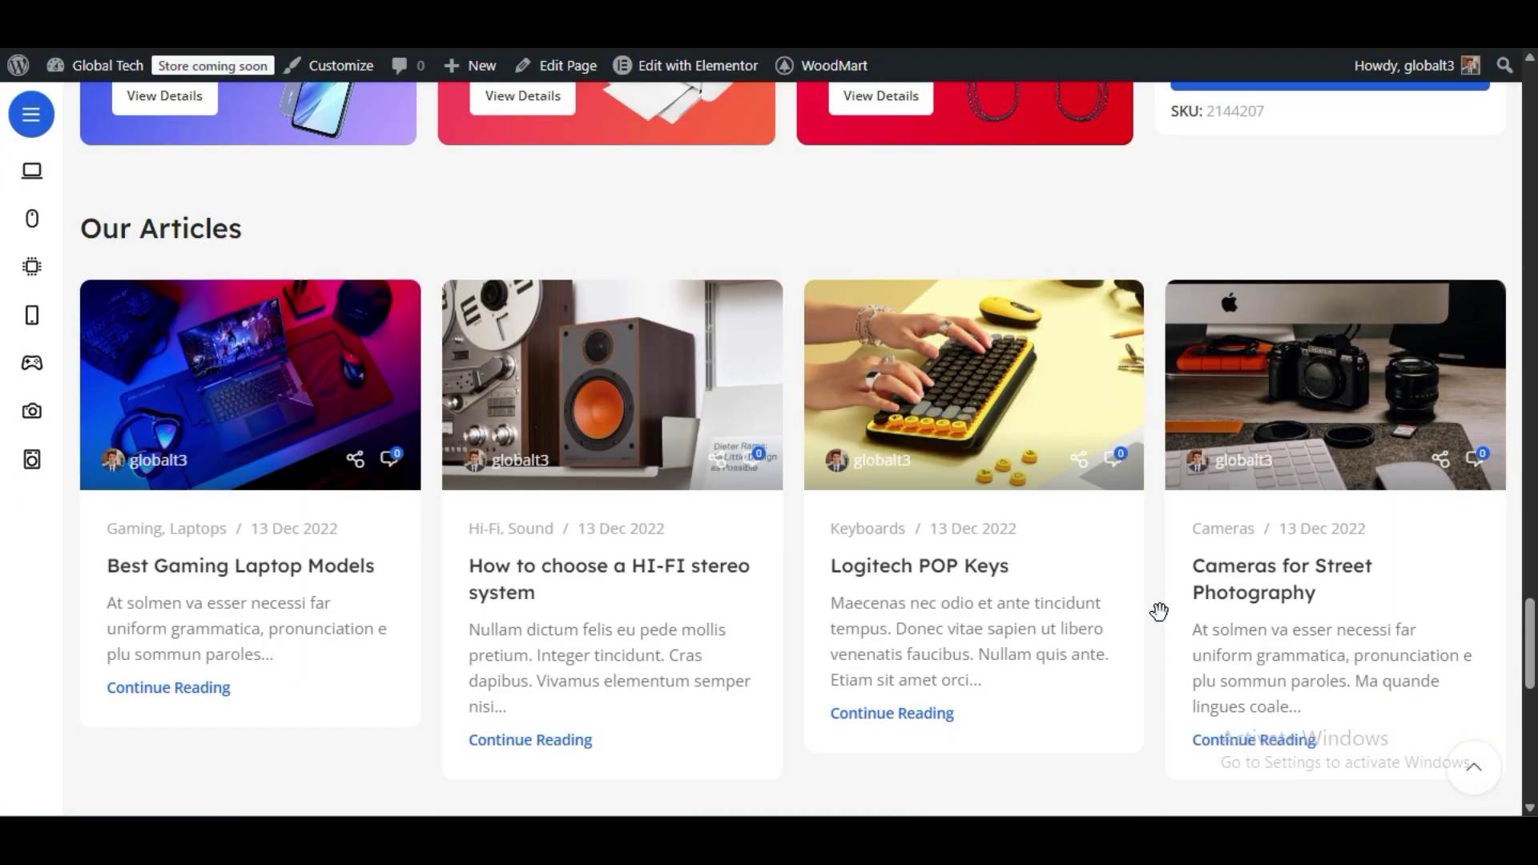
scroll(1159, 611, "down", 11)
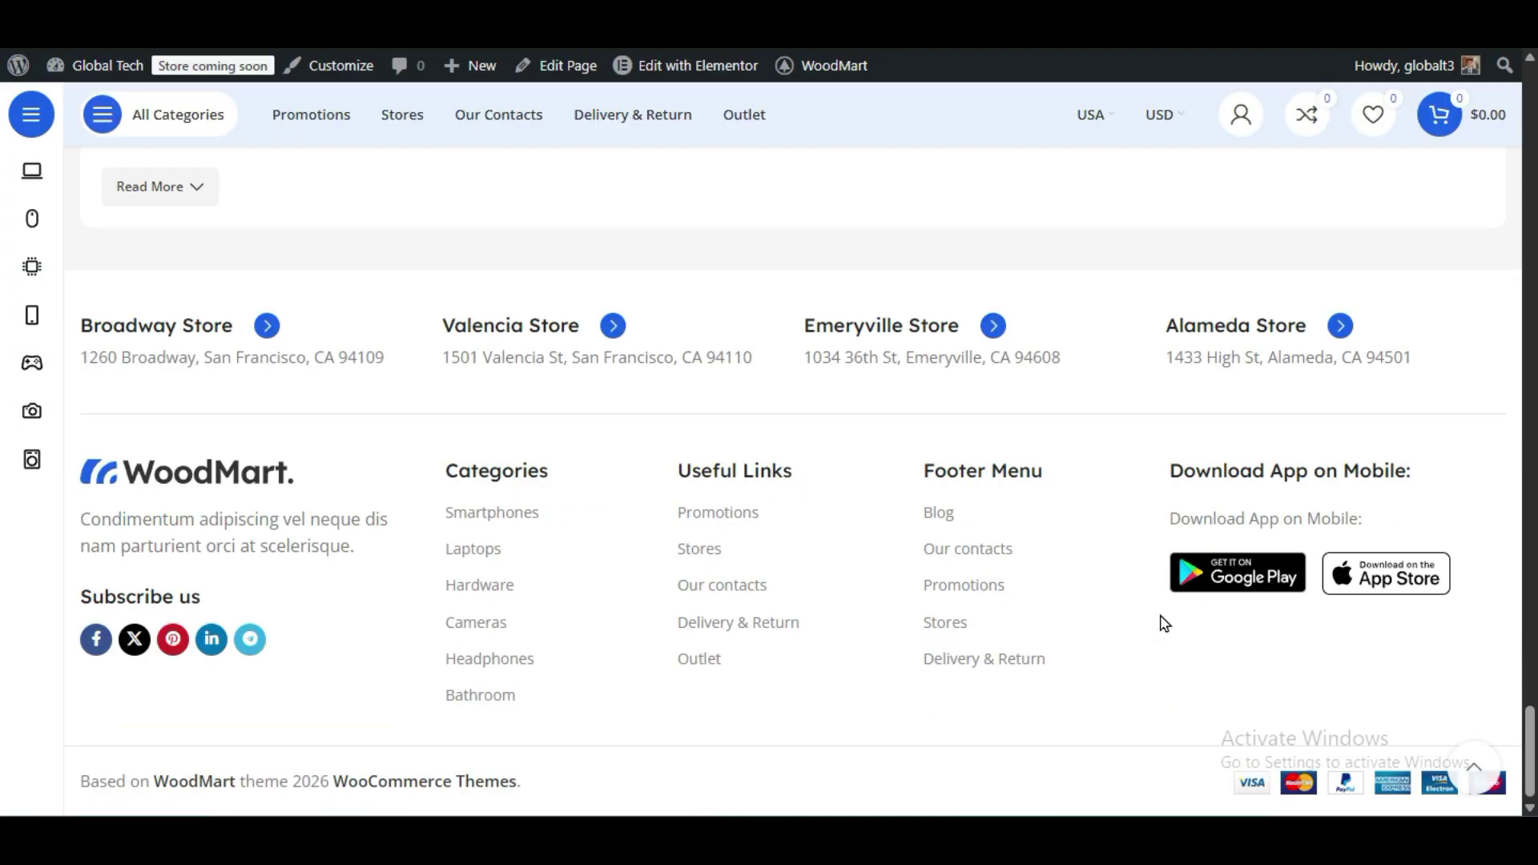
scroll(1161, 622, "up", 6)
scroll(1164, 623, "up", 3)
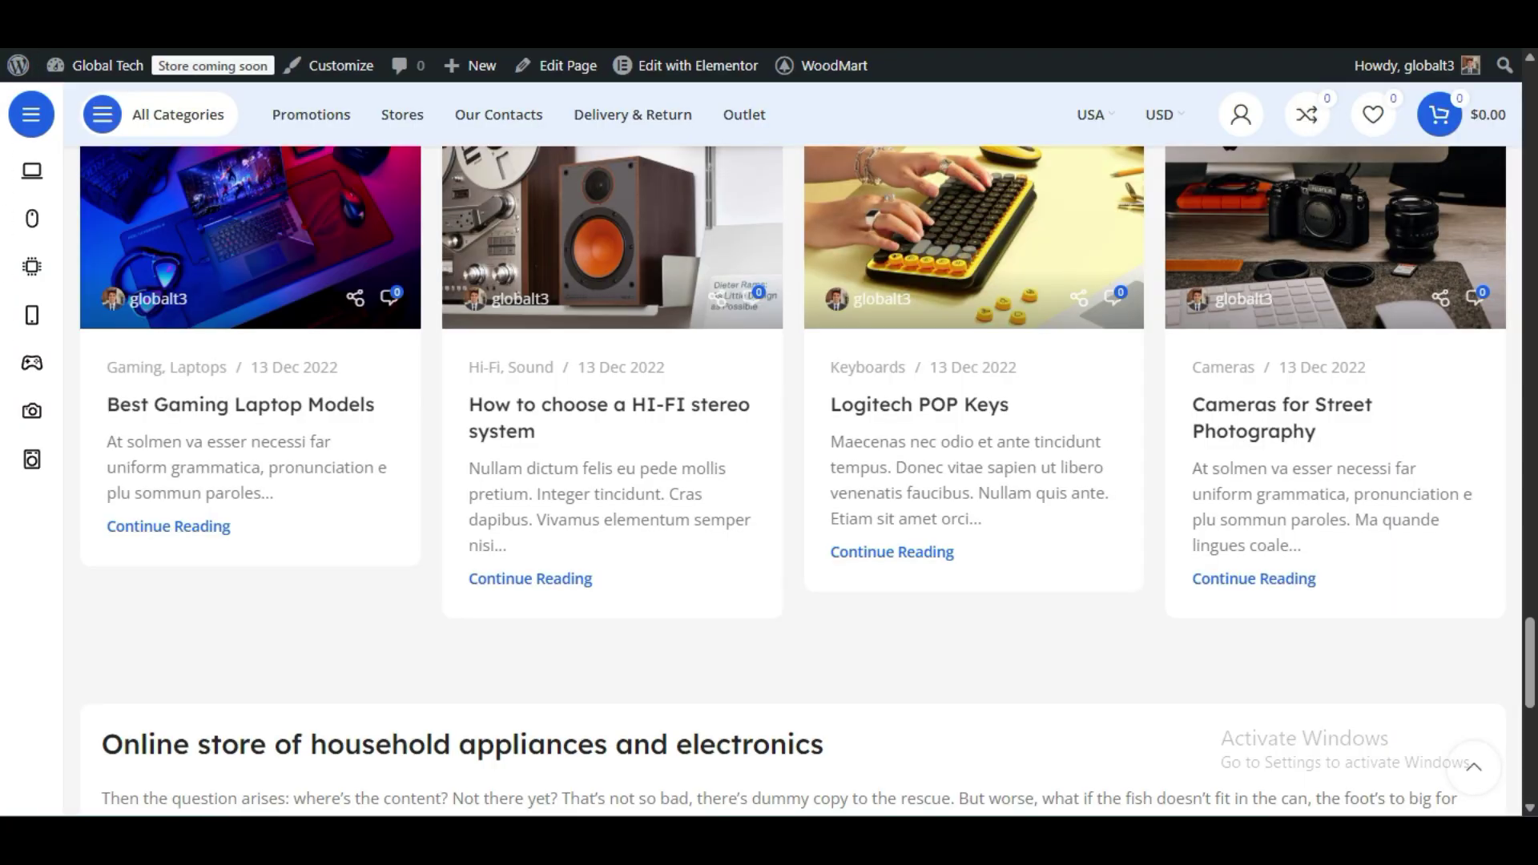